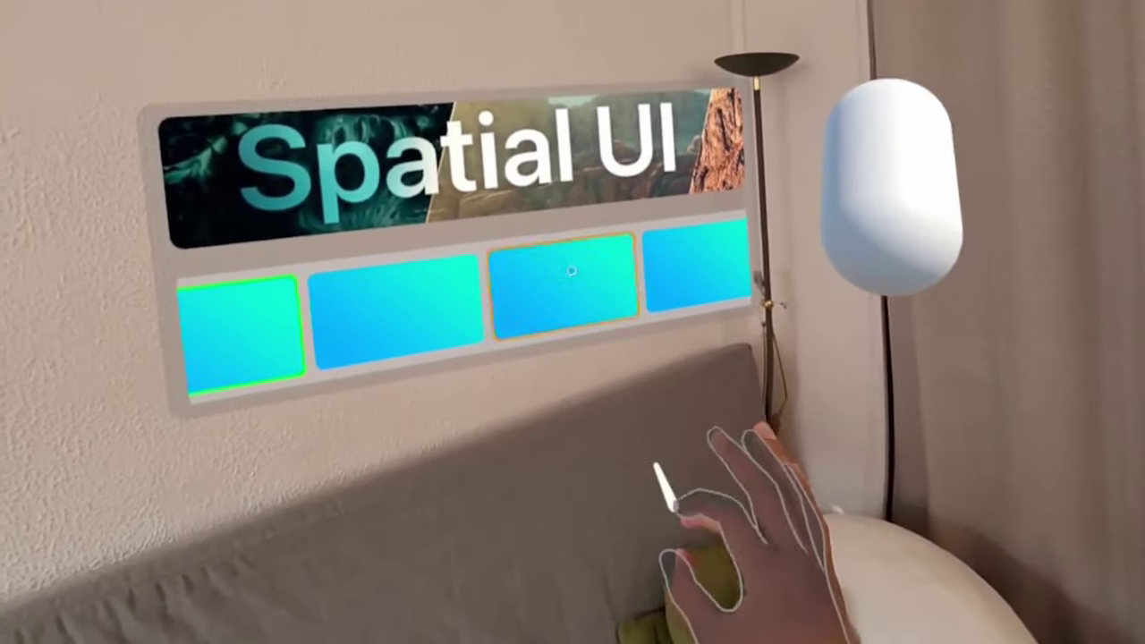
{"action": "left_click", "coordinate": [647, 256]}
{"action": "left_click", "coordinate": [618, 266]}
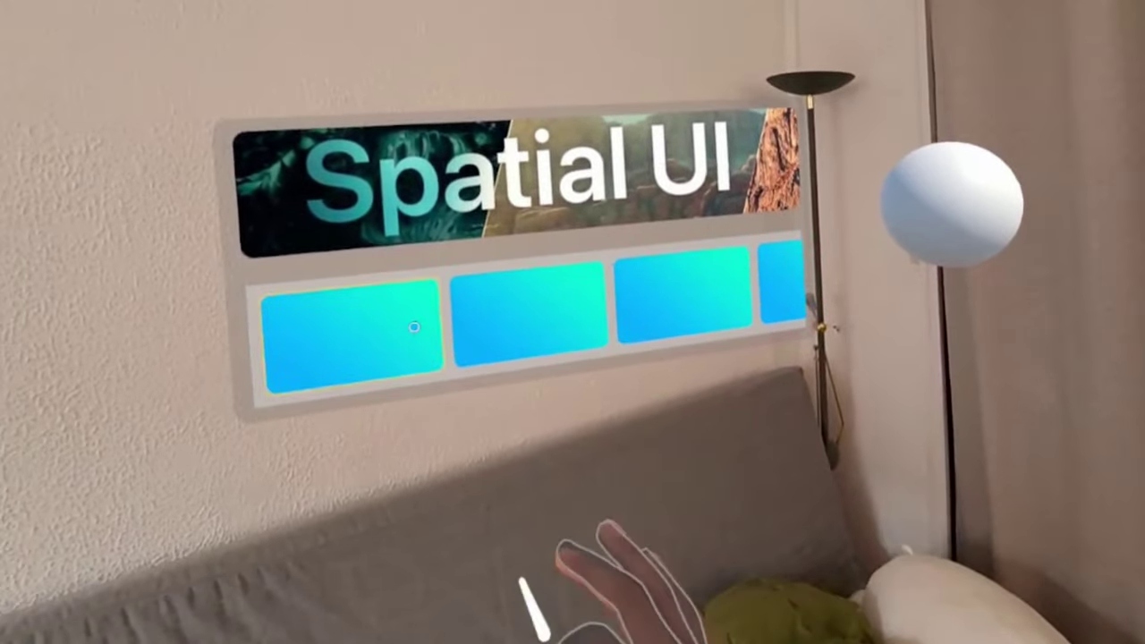
{"action": "left_click", "coordinate": [394, 324]}
{"action": "left_click", "coordinate": [390, 323]}
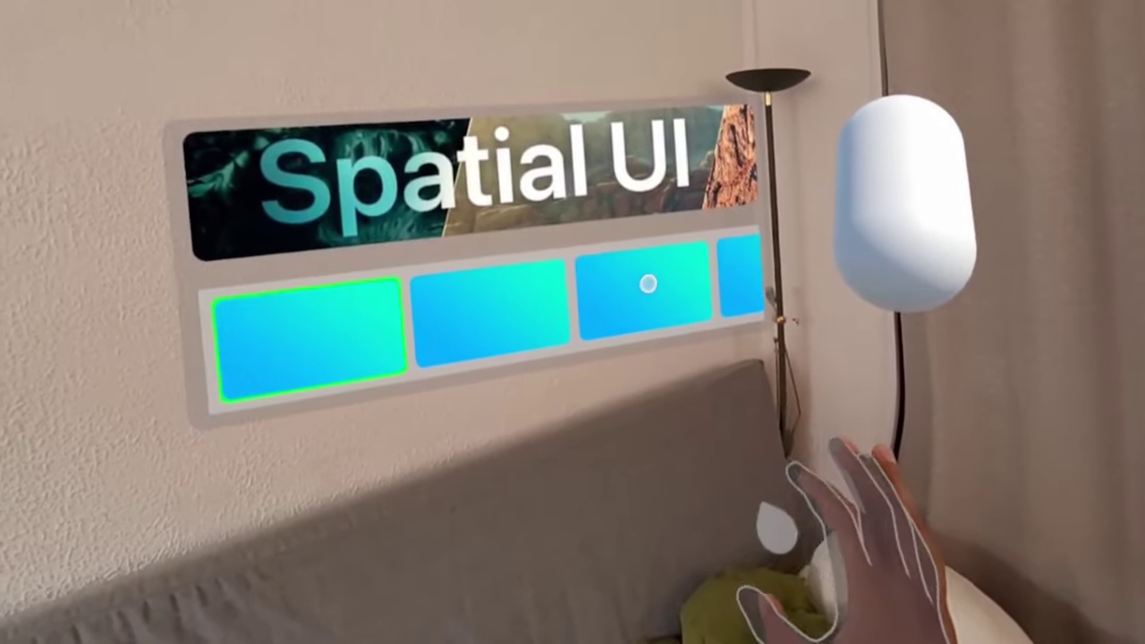
{"action": "left_click", "coordinate": [678, 295]}
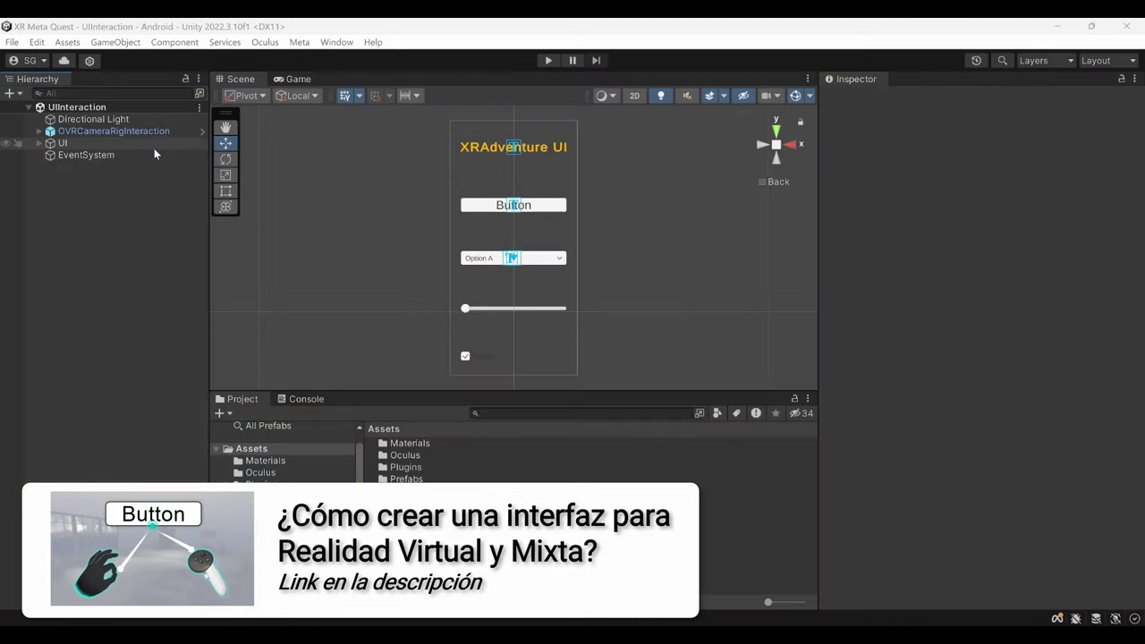
Deactivate the existing UI object and create an empty object named "Spatial UI" at the root of the scene.
{"action": "left_click", "coordinate": [152, 133]}
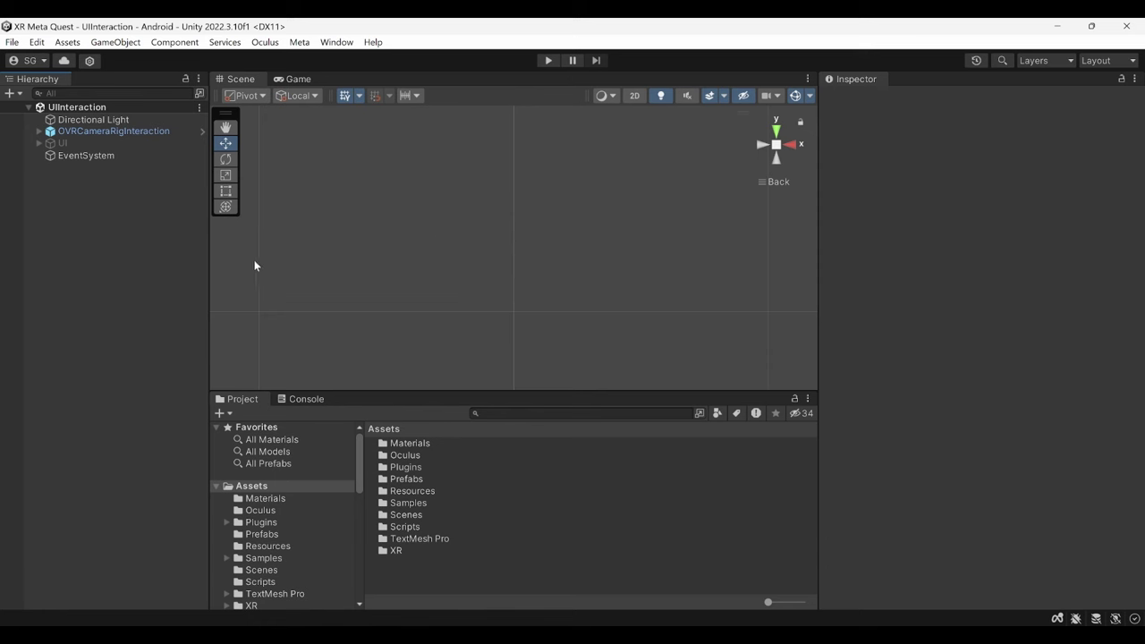
{"action": "right_click", "coordinate": [120, 213]}
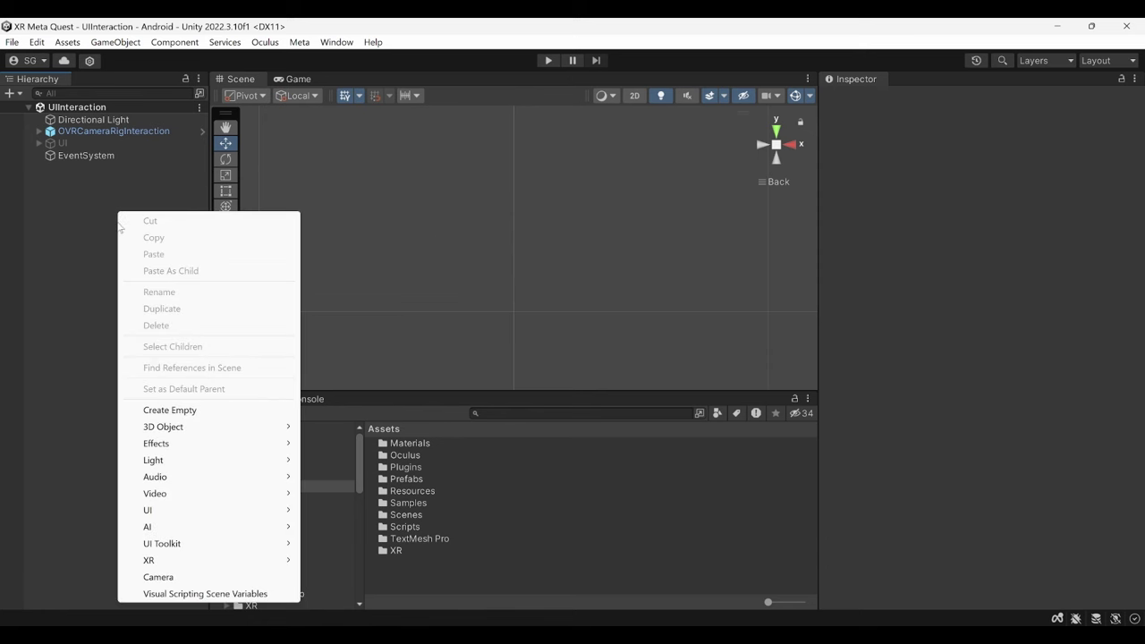
{"action": "left_click", "coordinate": [163, 410]}
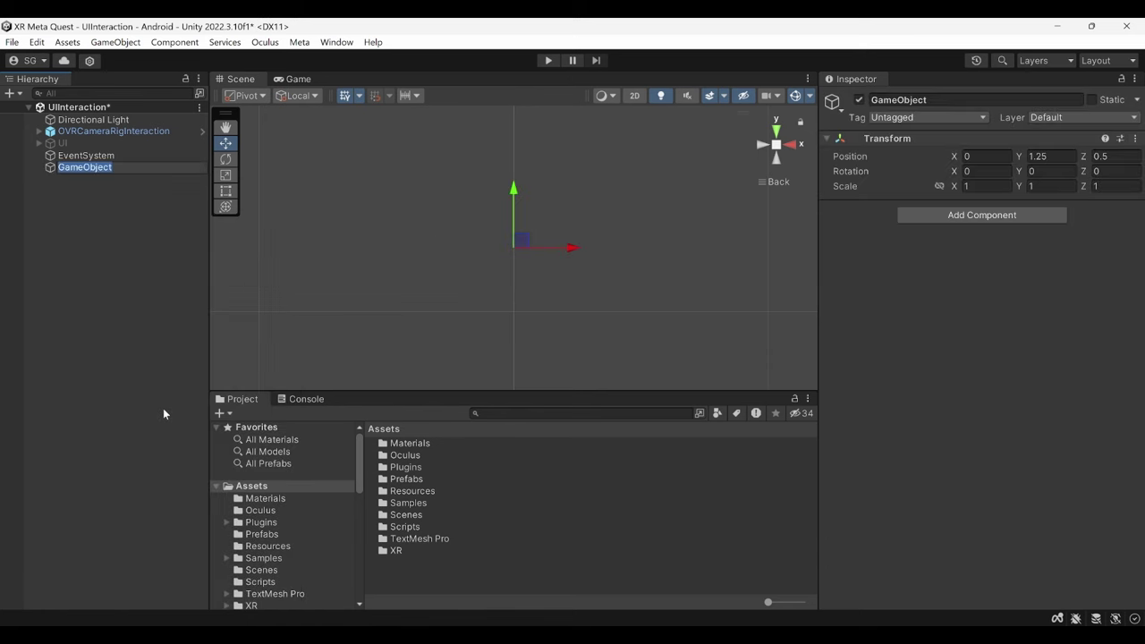
{"action": "type", "text": "Spatial UI"}
{"action": "key", "text": "Return"}
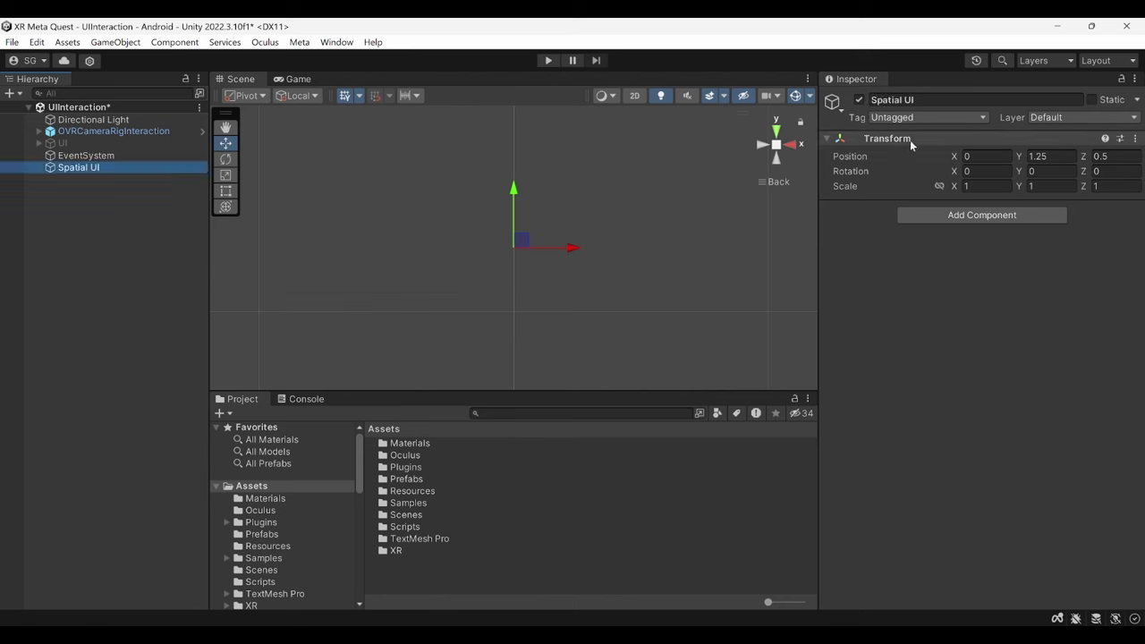
Set the Spatial UI object's position to Y 1.5 and Z 1.
{"action": "left_click", "coordinate": [987, 157]}
{"action": "left_click", "coordinate": [1053, 156]}
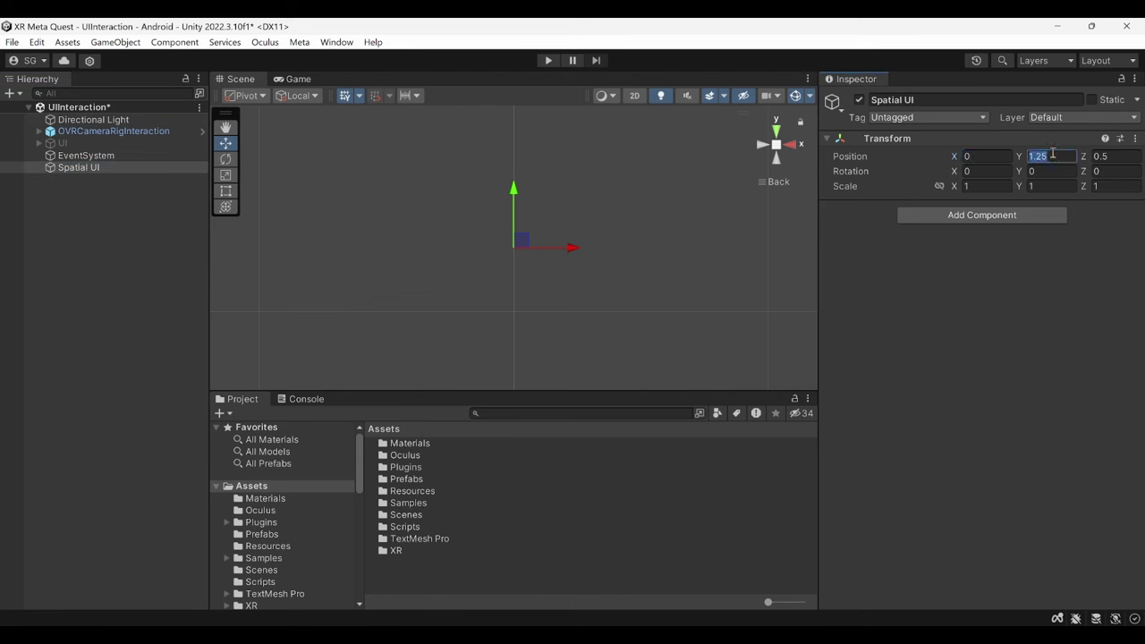
{"action": "type", "text": "1.5"}
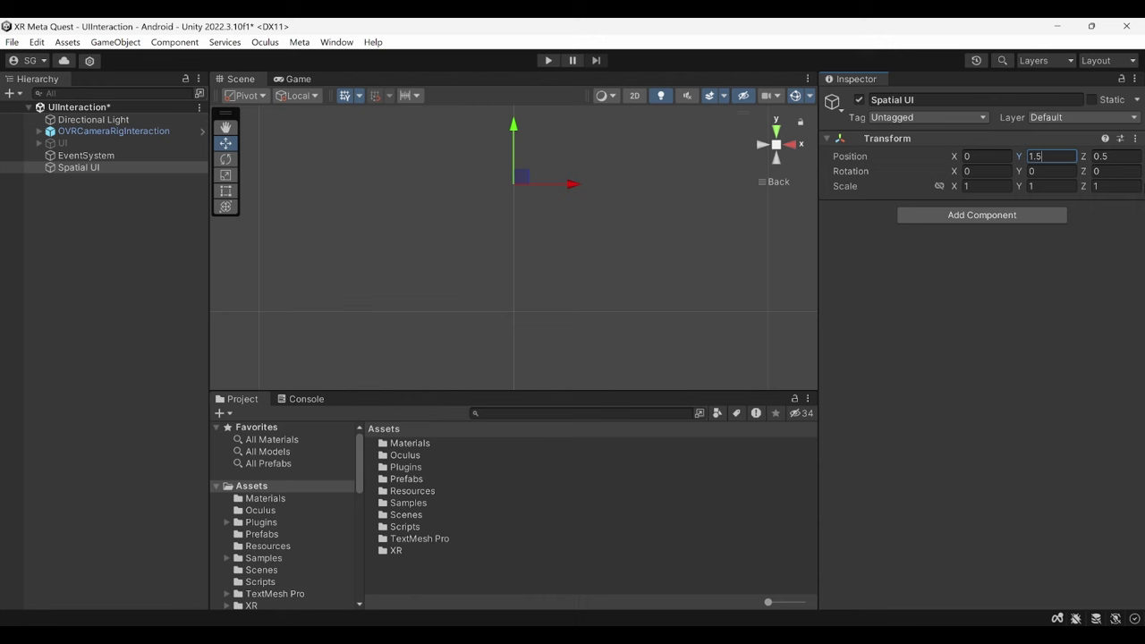
{"action": "left_click", "coordinate": [1112, 157]}
{"action": "type", "text": "1"}
Add a UI Canvas as a child of the Spatial UI object.
{"action": "right_click", "coordinate": [102, 170]}
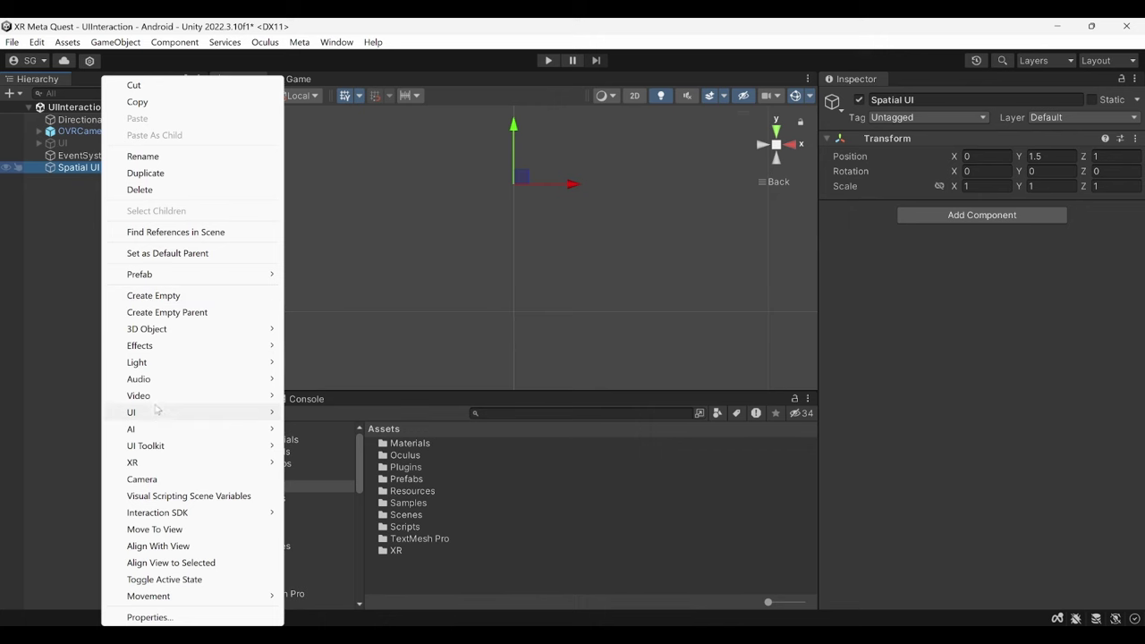
{"action": "mouse_move", "coordinate": [157, 410]}
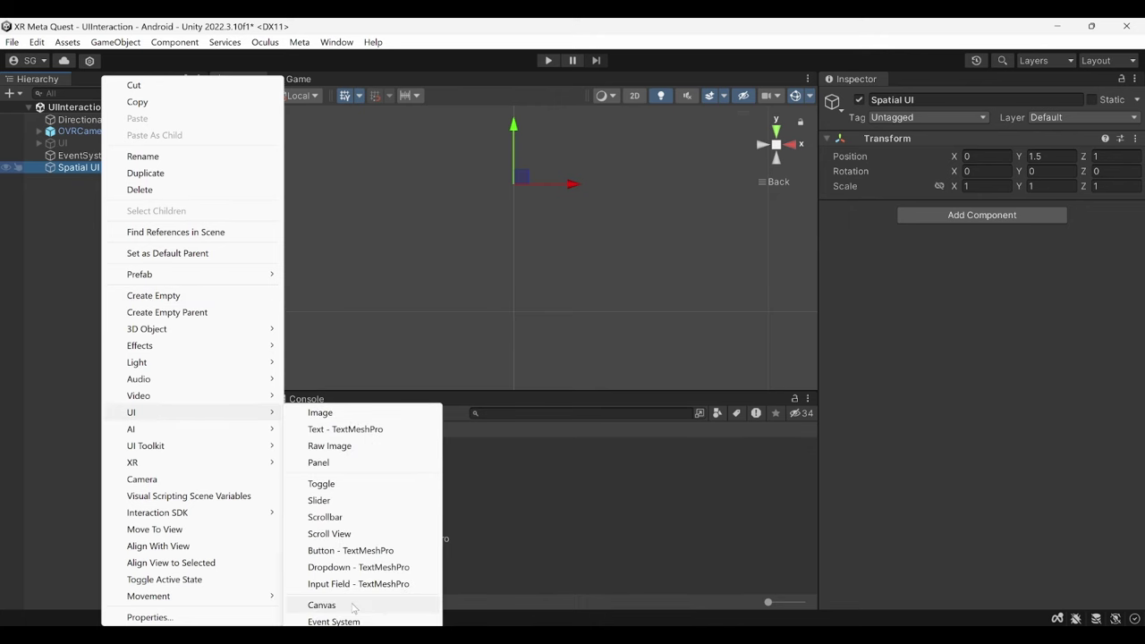
{"action": "left_click", "coordinate": [321, 605]}
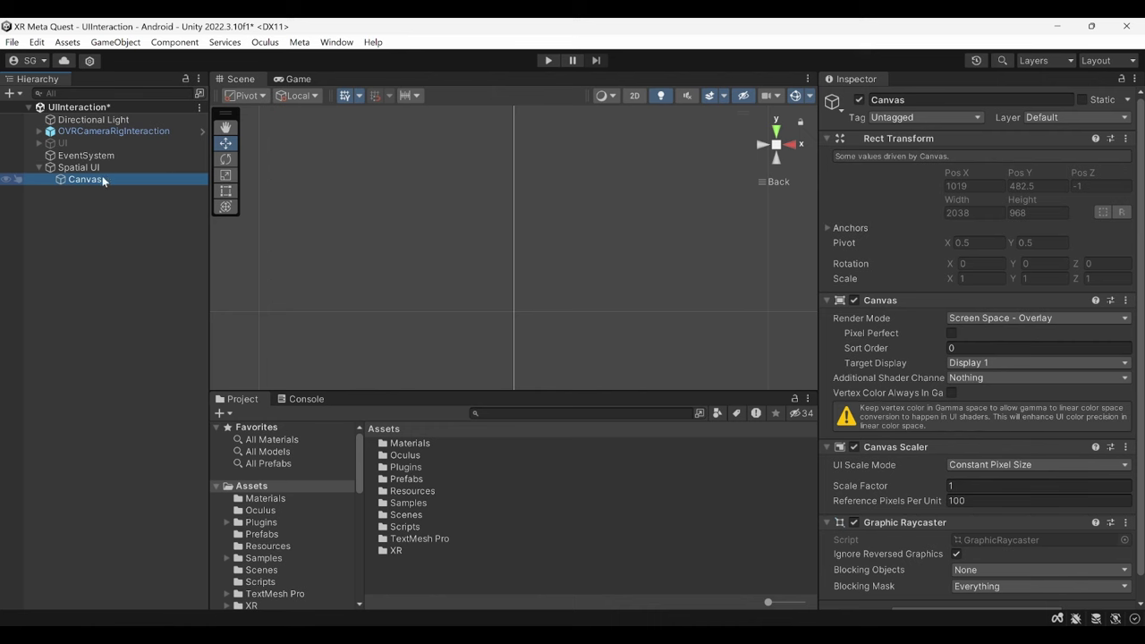
Add the Interaction SDK ray interaction to the Canvas, applying the wizard's fix that switches it to world space.
{"action": "right_click", "coordinate": [104, 182]}
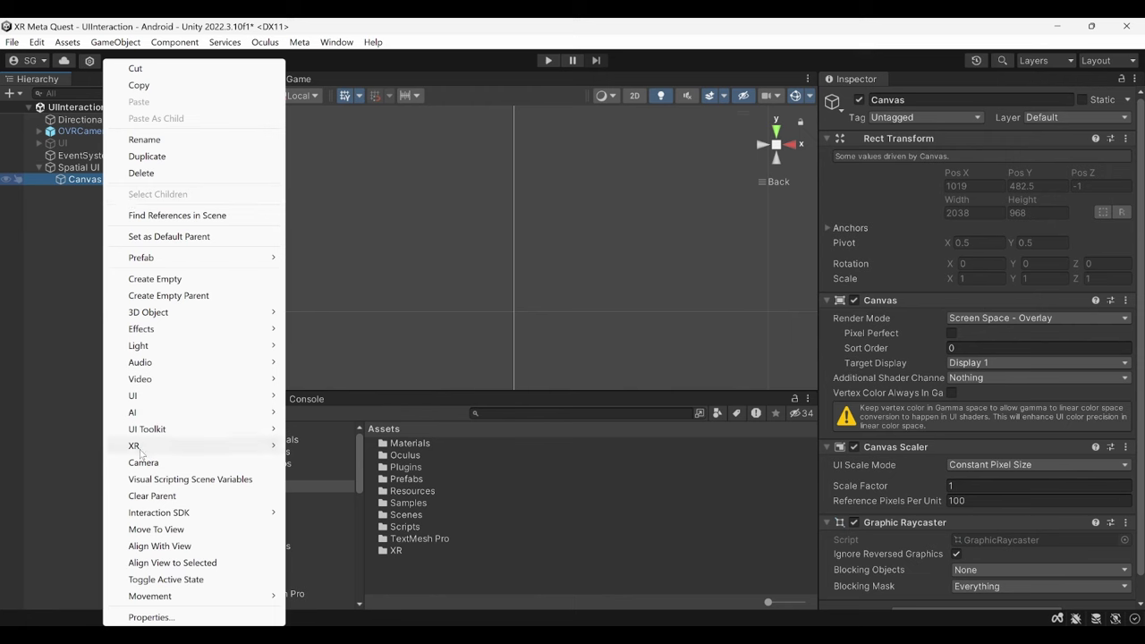
{"action": "mouse_move", "coordinate": [154, 513]}
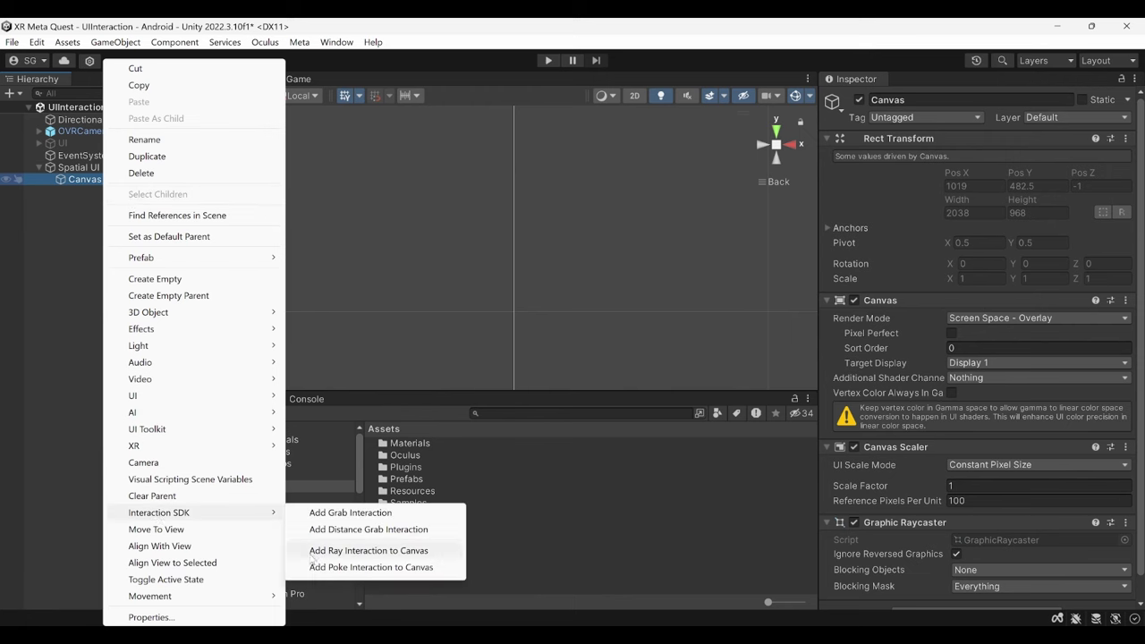
{"action": "left_click", "coordinate": [405, 551]}
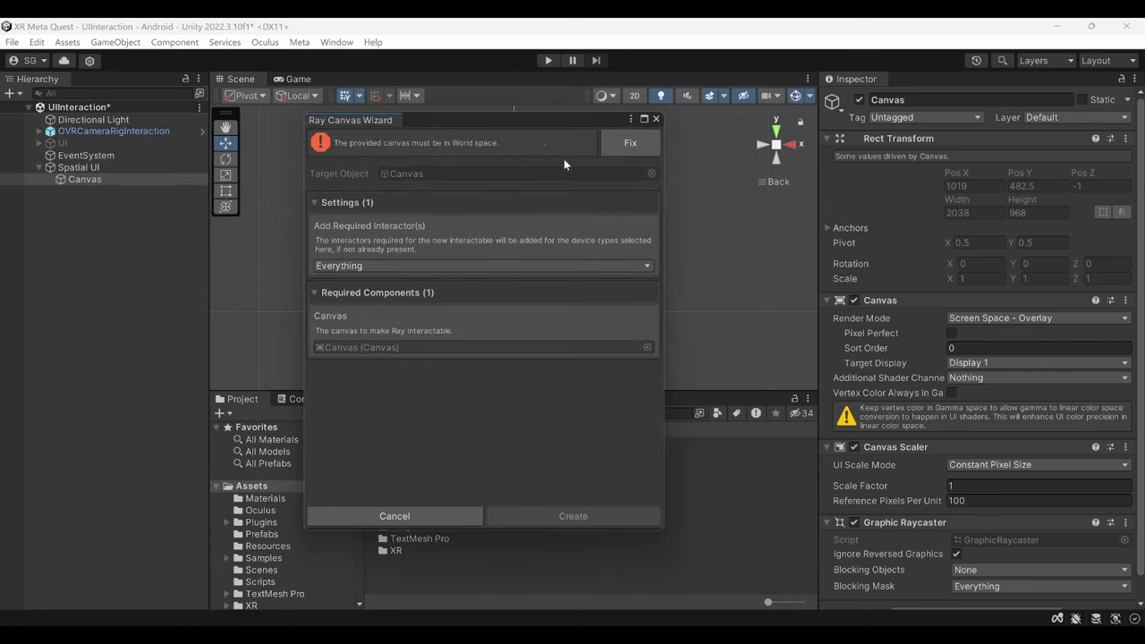
{"action": "left_click", "coordinate": [634, 142]}
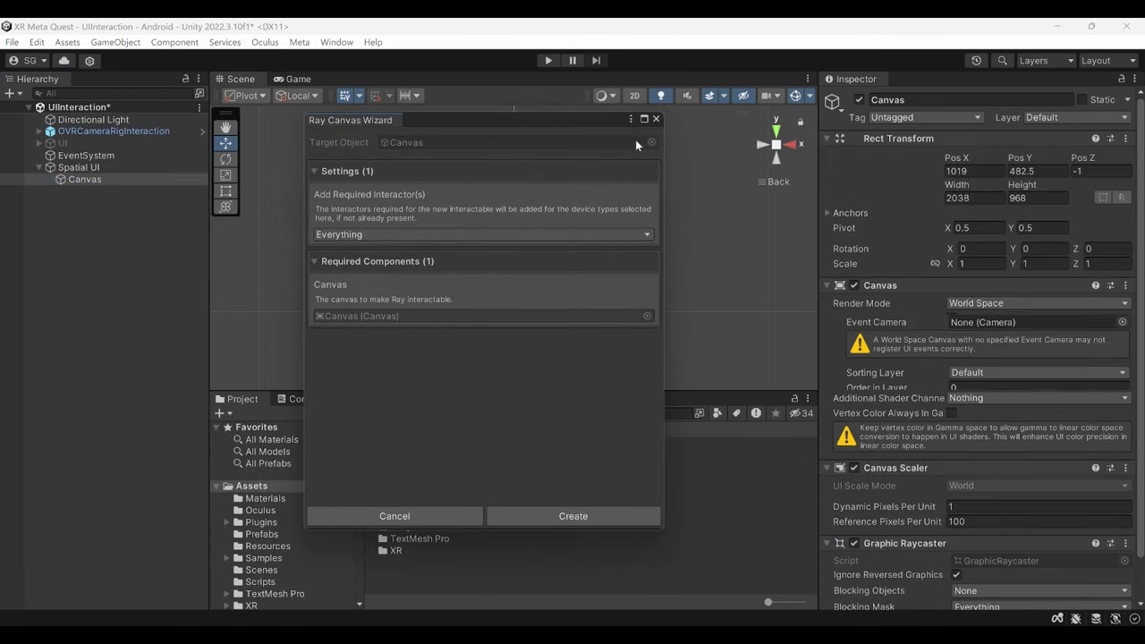
{"action": "left_click", "coordinate": [582, 518]}
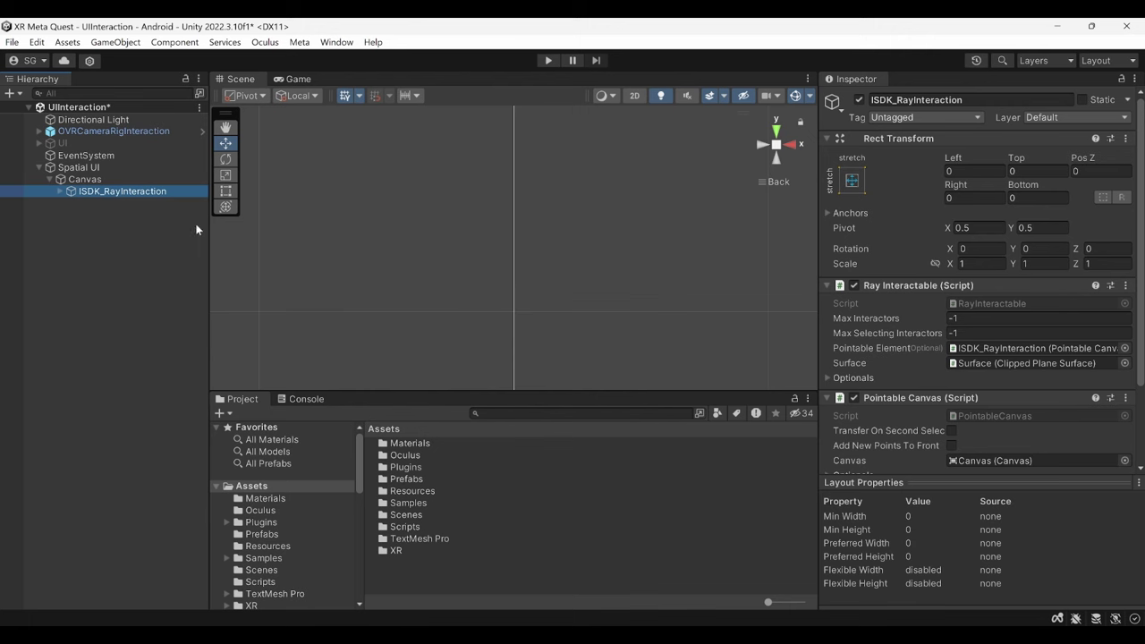
Add the Interaction SDK poke interaction to the same Canvas, keeping the required interactors at Everything.
{"action": "left_click", "coordinate": [123, 185]}
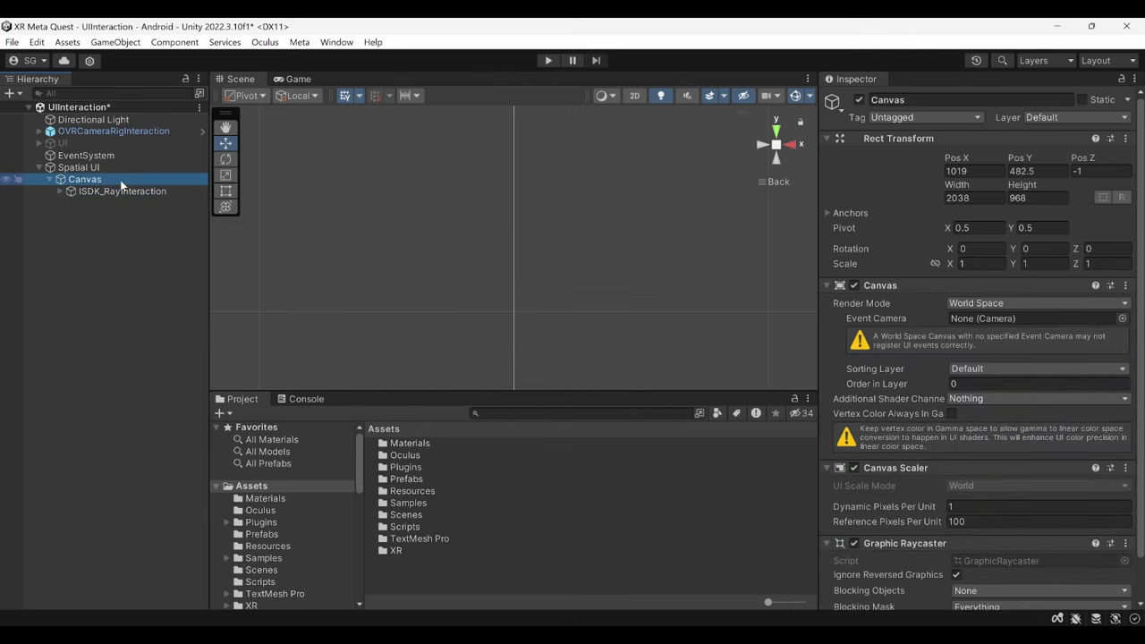
{"action": "right_click", "coordinate": [122, 185]}
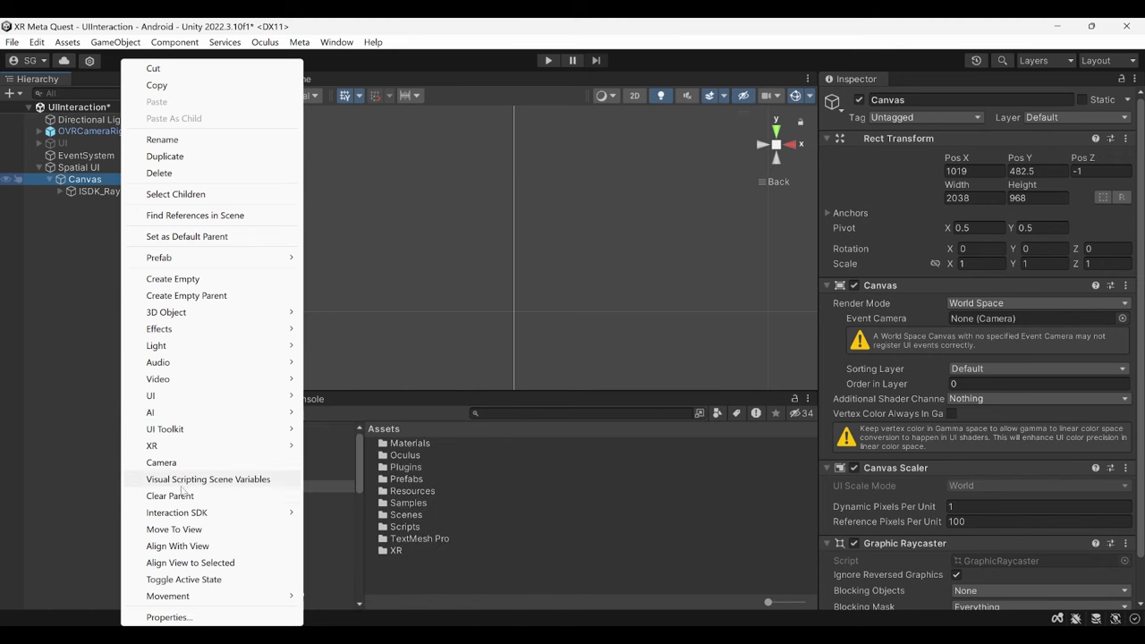
{"action": "mouse_move", "coordinate": [205, 514]}
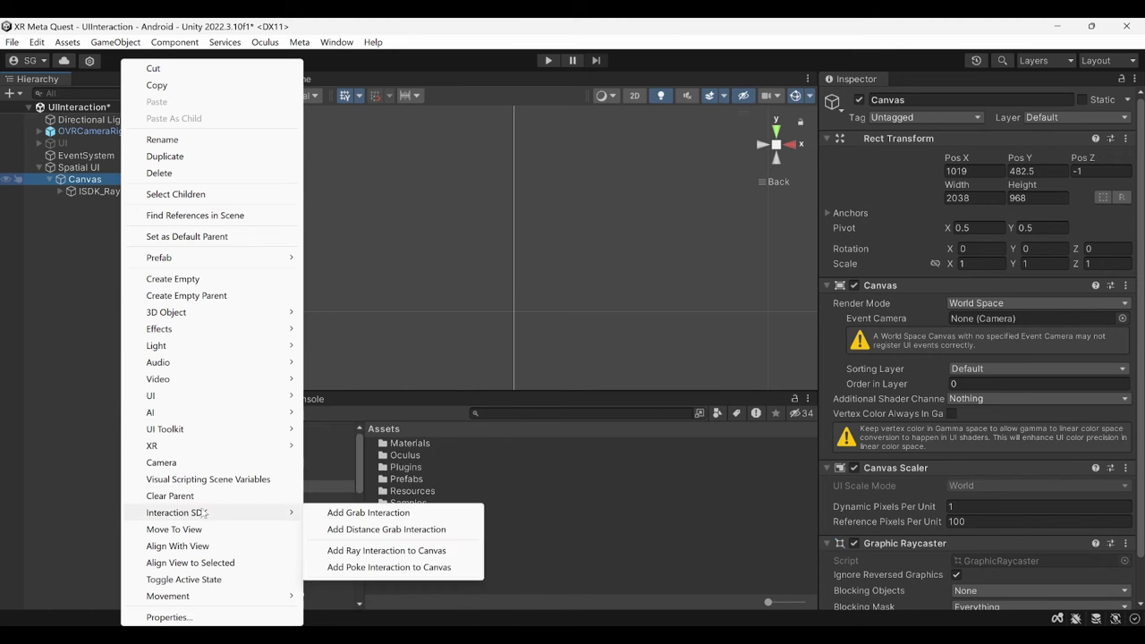
{"action": "left_click", "coordinate": [357, 568]}
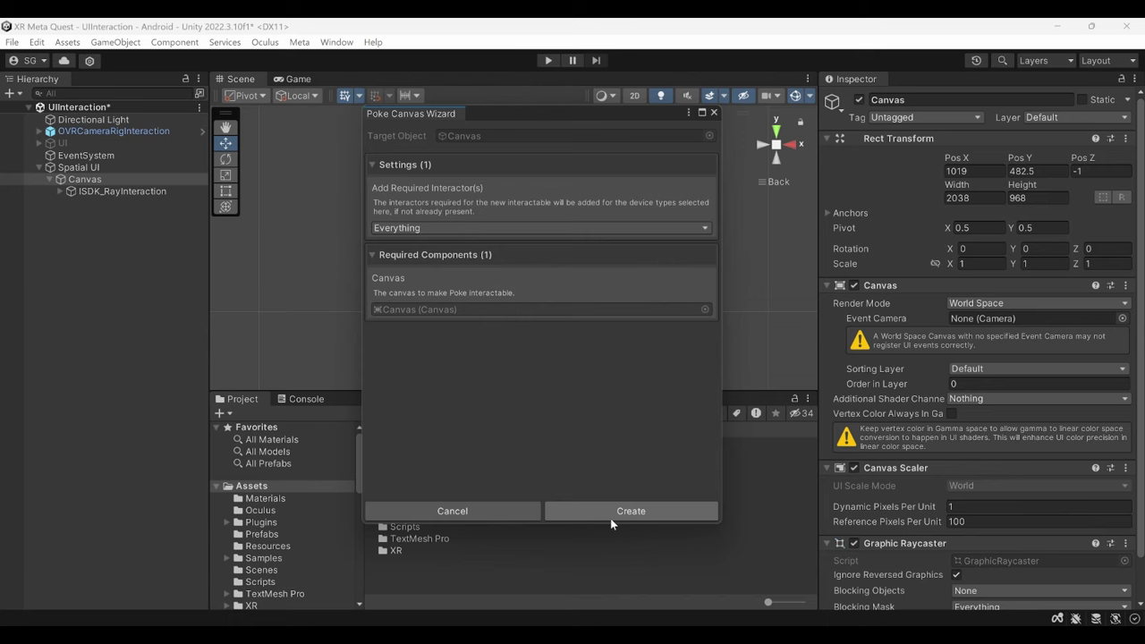
{"action": "left_click", "coordinate": [605, 518]}
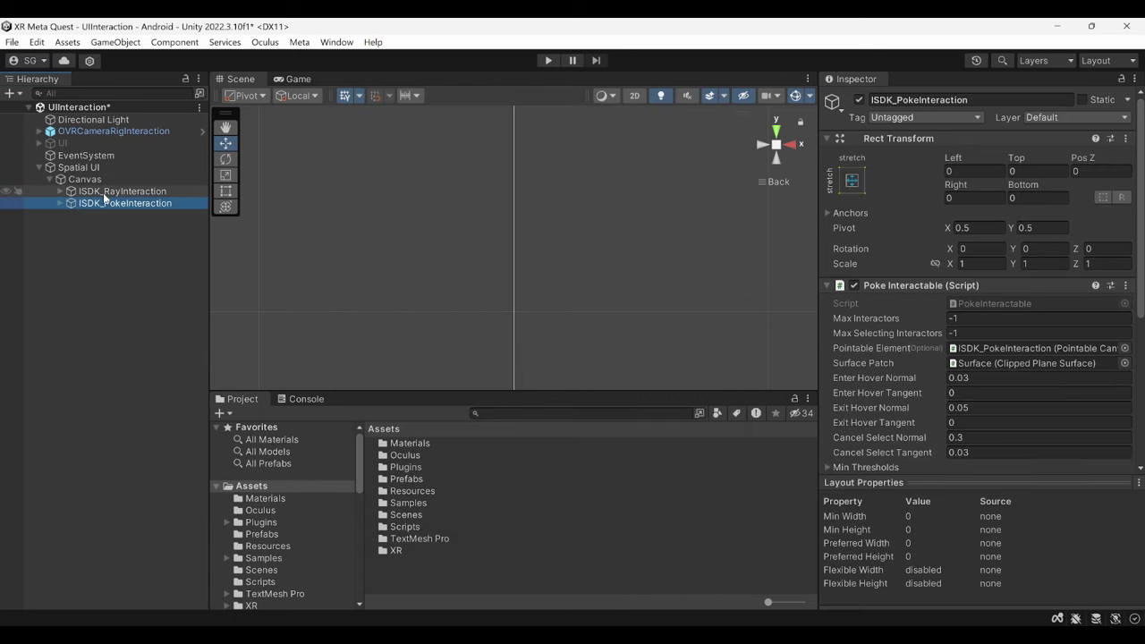
Set the Canvas position to 0 on the X, Y and Z axes.
{"action": "left_click", "coordinate": [95, 181]}
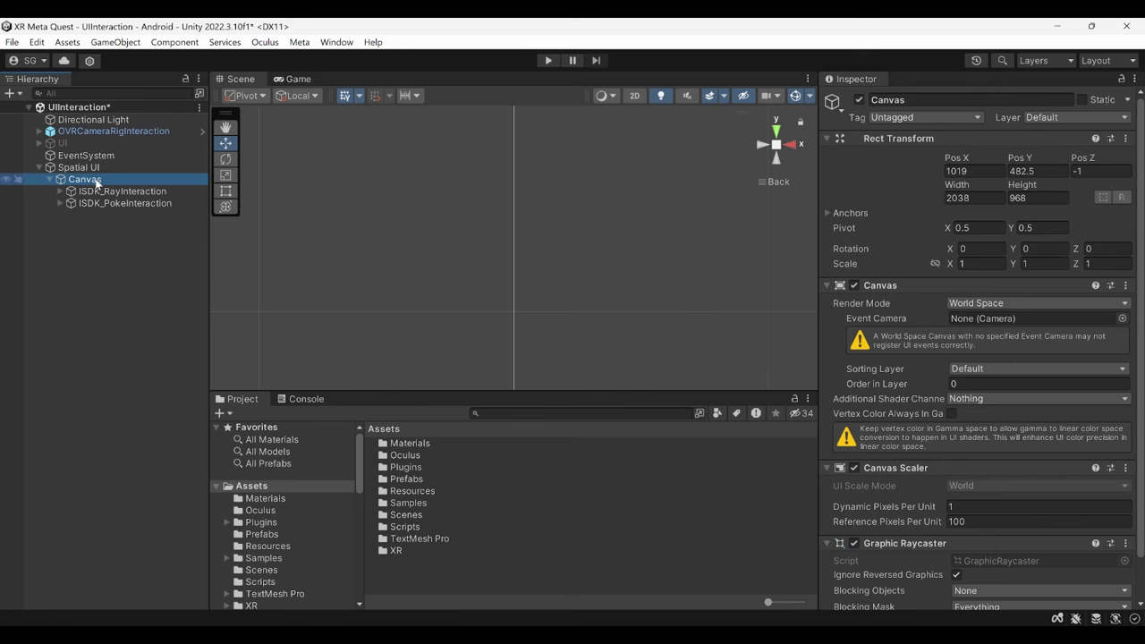
{"action": "left_click", "coordinate": [975, 171]}
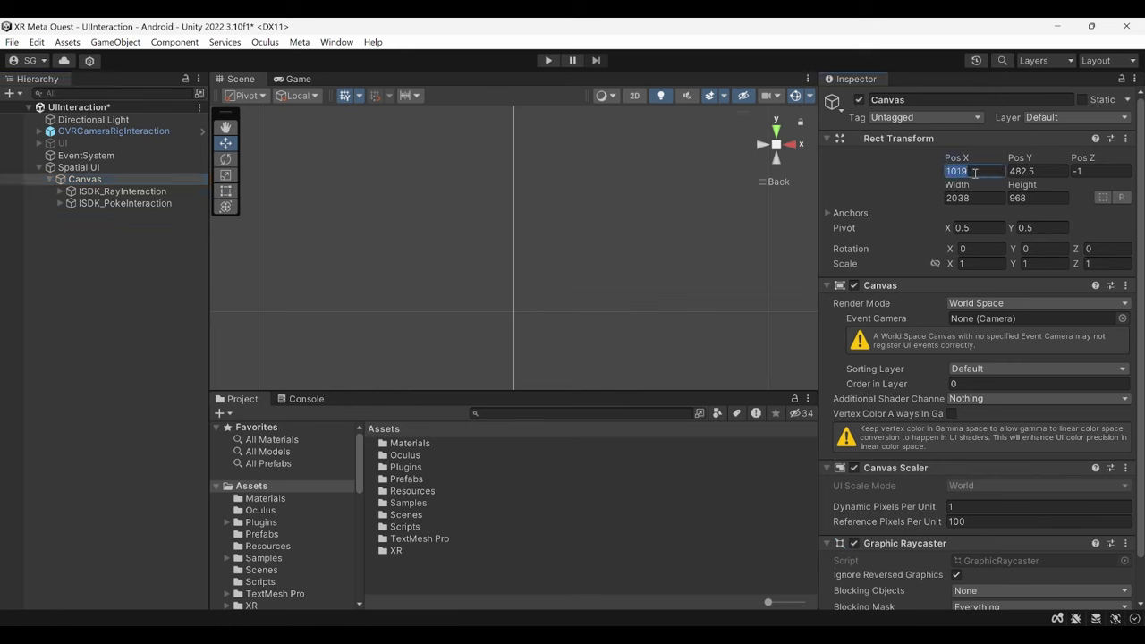
{"action": "type", "text": "0"}
{"action": "left_click", "coordinate": [1051, 170]}
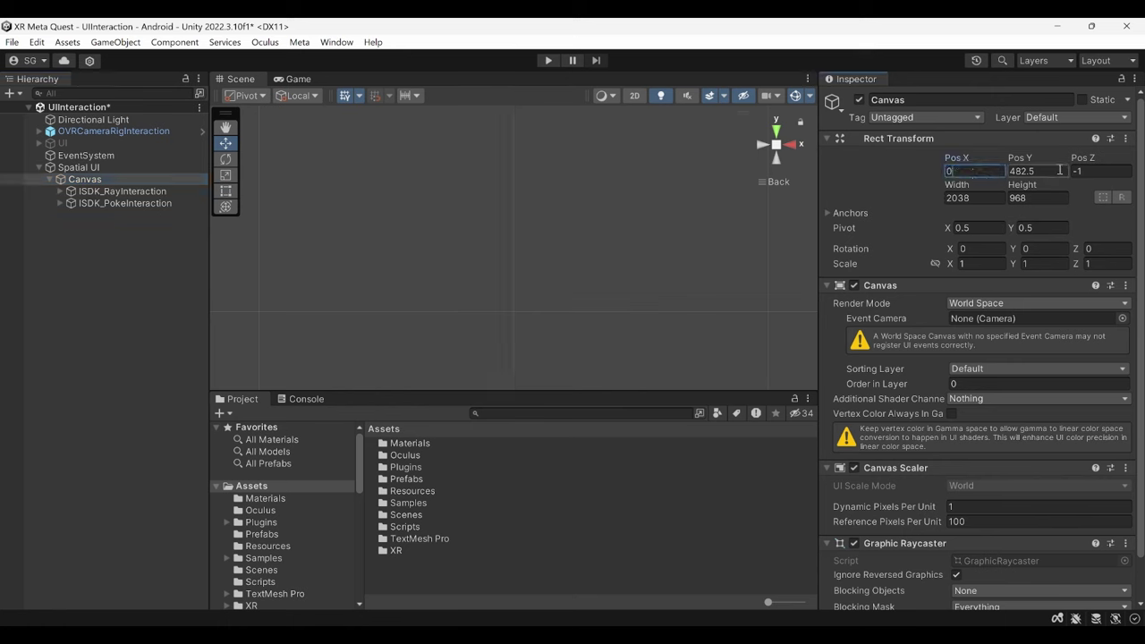
{"action": "type", "text": "0"}
{"action": "left_click", "coordinate": [1098, 171]}
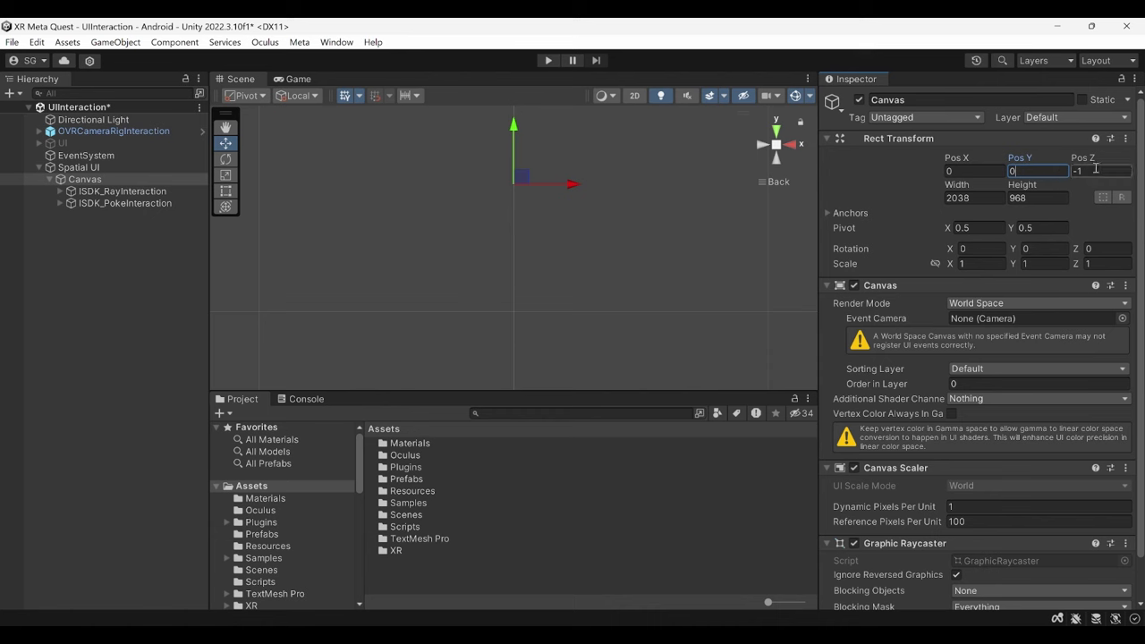
{"action": "type", "text": "0"}
Set the Canvas width to 800 and its height to 360.
{"action": "left_click", "coordinate": [983, 197]}
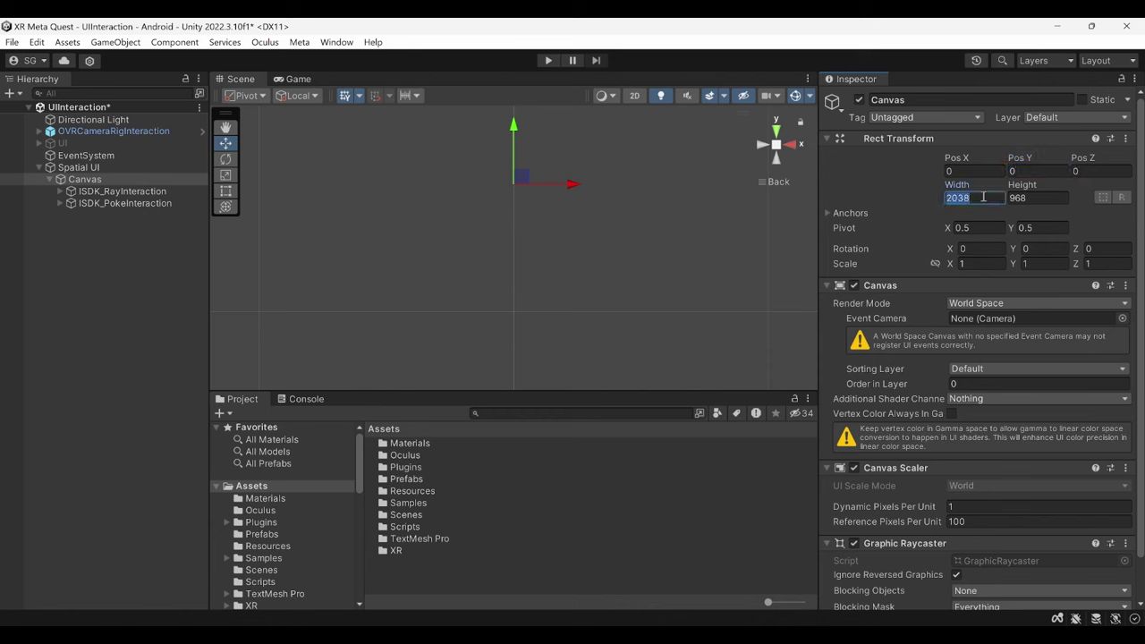
{"action": "type", "text": "800"}
{"action": "left_click", "coordinate": [1029, 200]}
{"action": "type", "text": "360"}
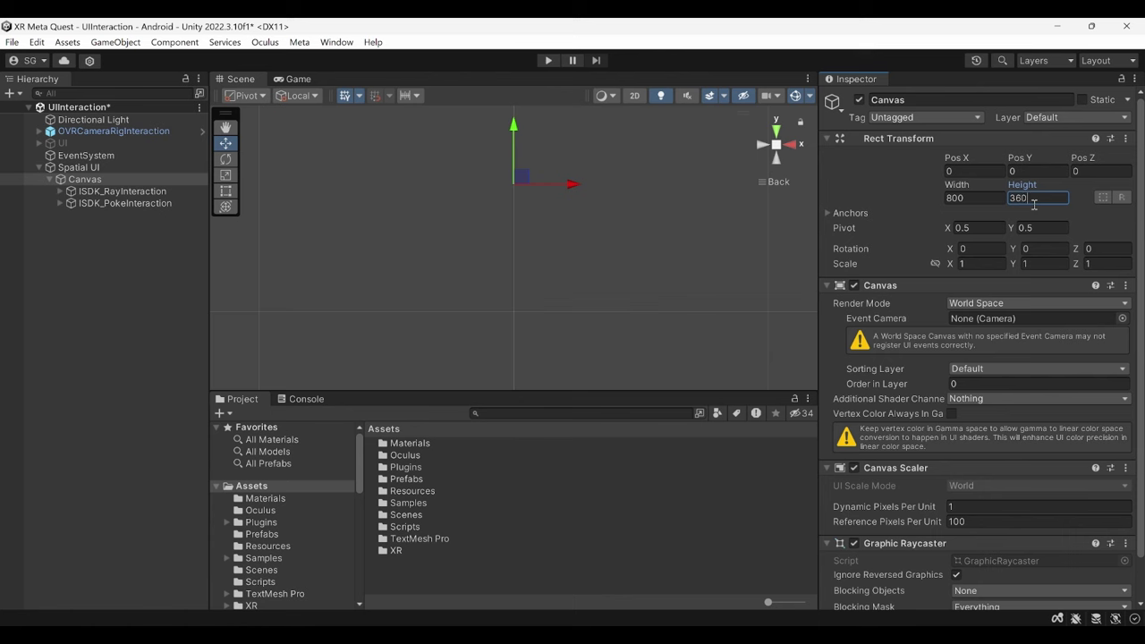
Scale the Canvas to 0.001 on both the X and Y axes and frame it in the scene.
{"action": "left_click", "coordinate": [988, 260]}
{"action": "type", "text": "0"}
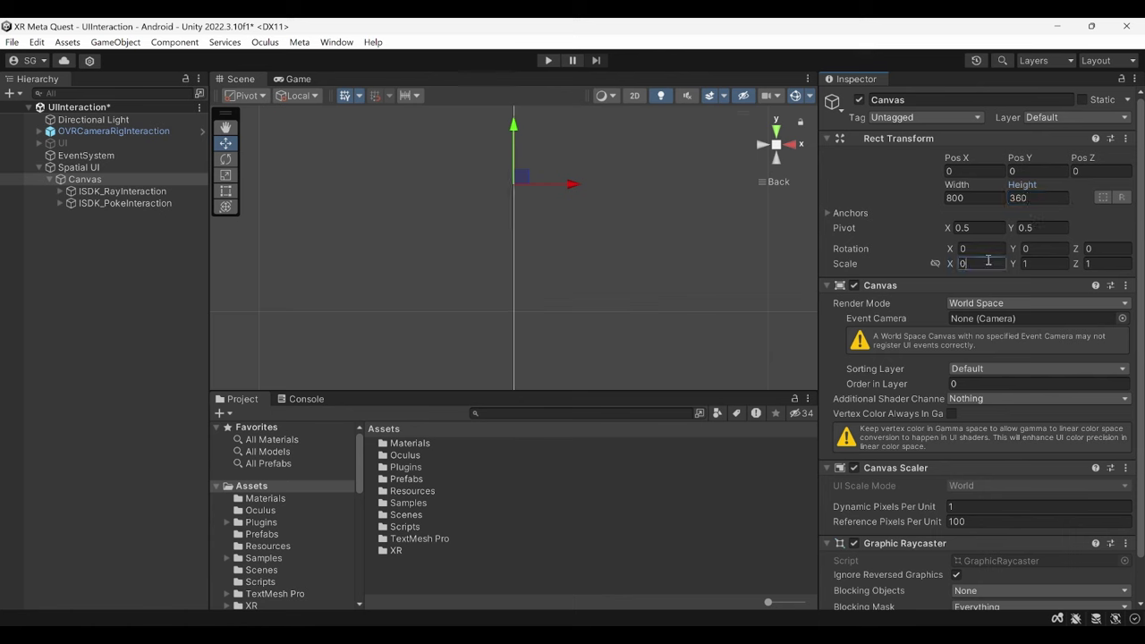
{"action": "type", "text": ".001"}
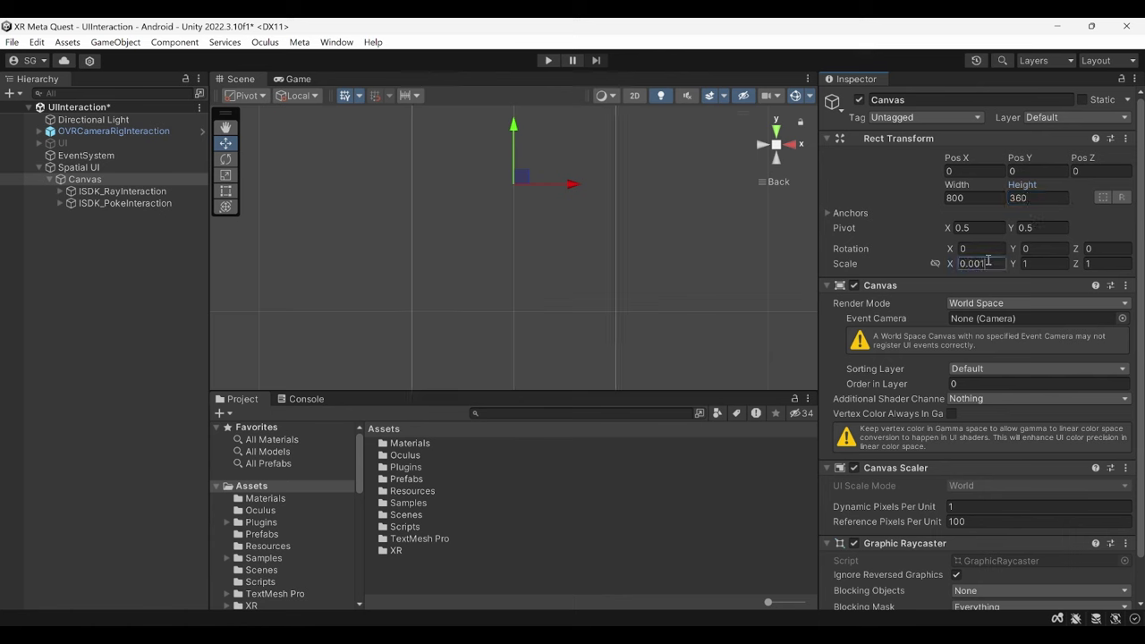
{"action": "left_click", "coordinate": [1029, 264]}
{"action": "type", "text": "0"}
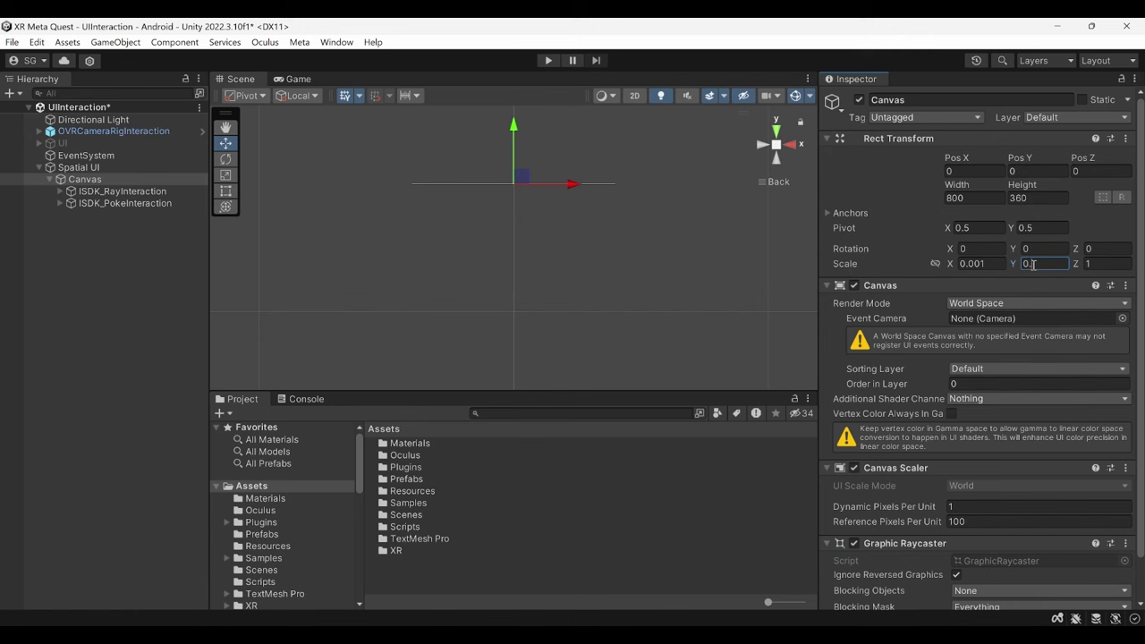
{"action": "type", "text": ".001"}
{"action": "key", "text": "Return"}
{"action": "key", "text": "f"}
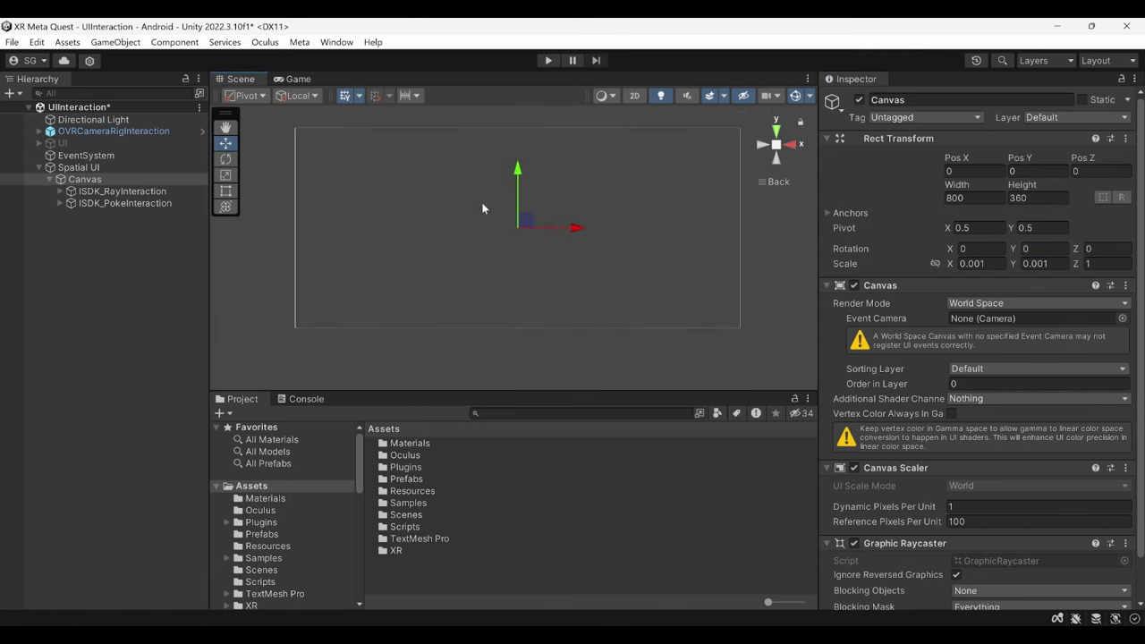
{"action": "left_click", "coordinate": [481, 201]}
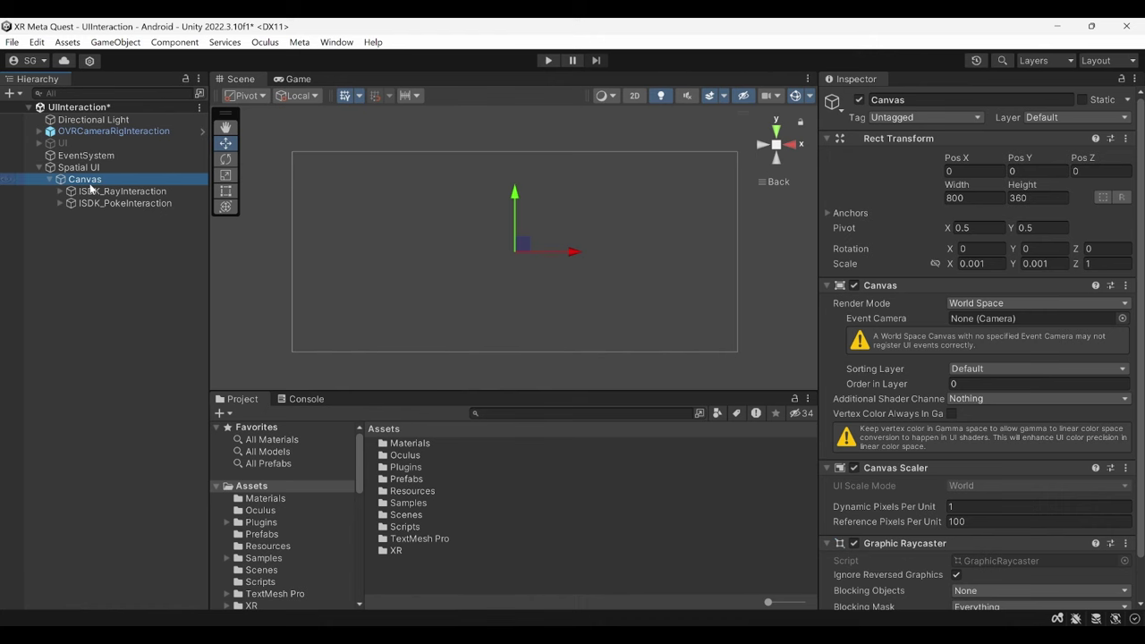
Create an empty child object under the Canvas and name it Background.
{"action": "left_click", "coordinate": [93, 191]}
{"action": "right_click", "coordinate": [89, 178]}
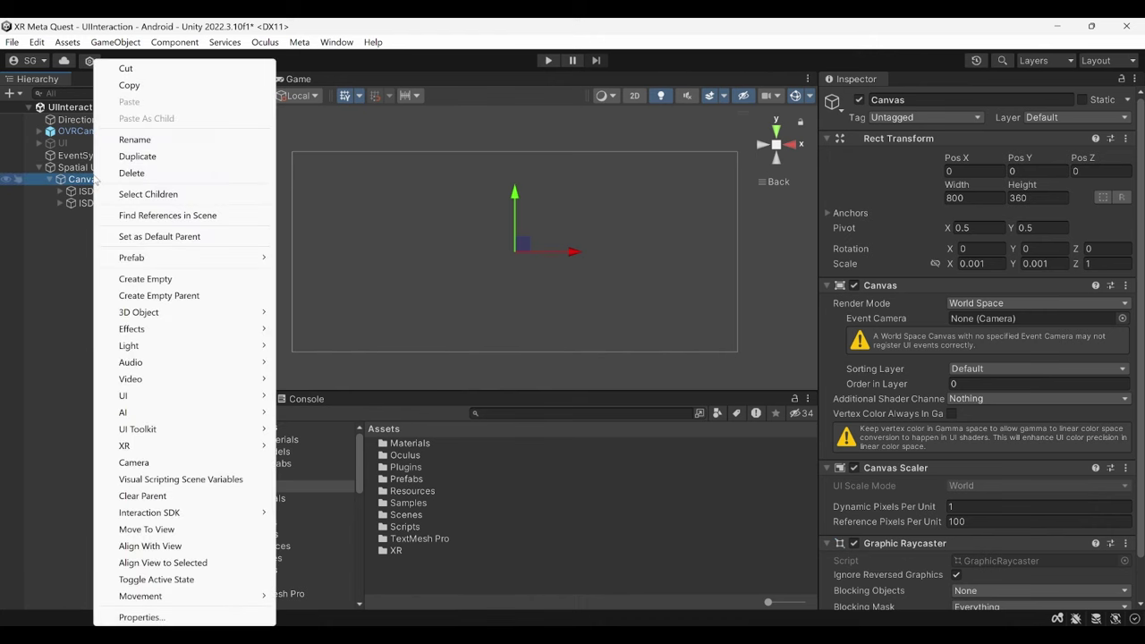
{"action": "left_click", "coordinate": [168, 280]}
{"action": "type", "text": "B"}
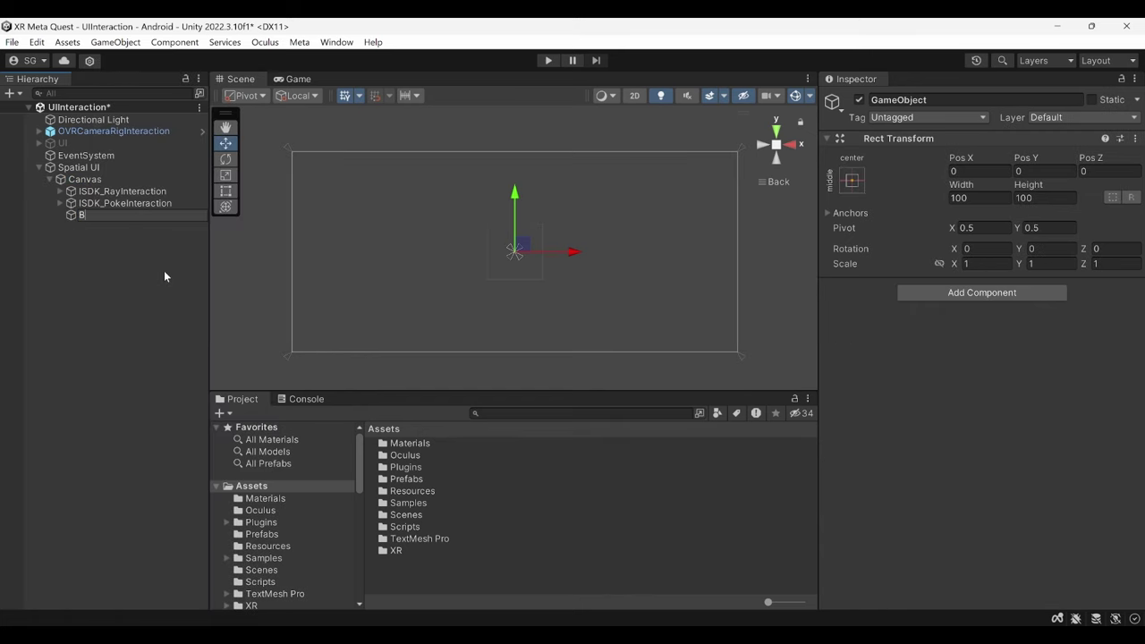
{"action": "type", "text": "ackground"}
{"action": "key", "text": "Return"}
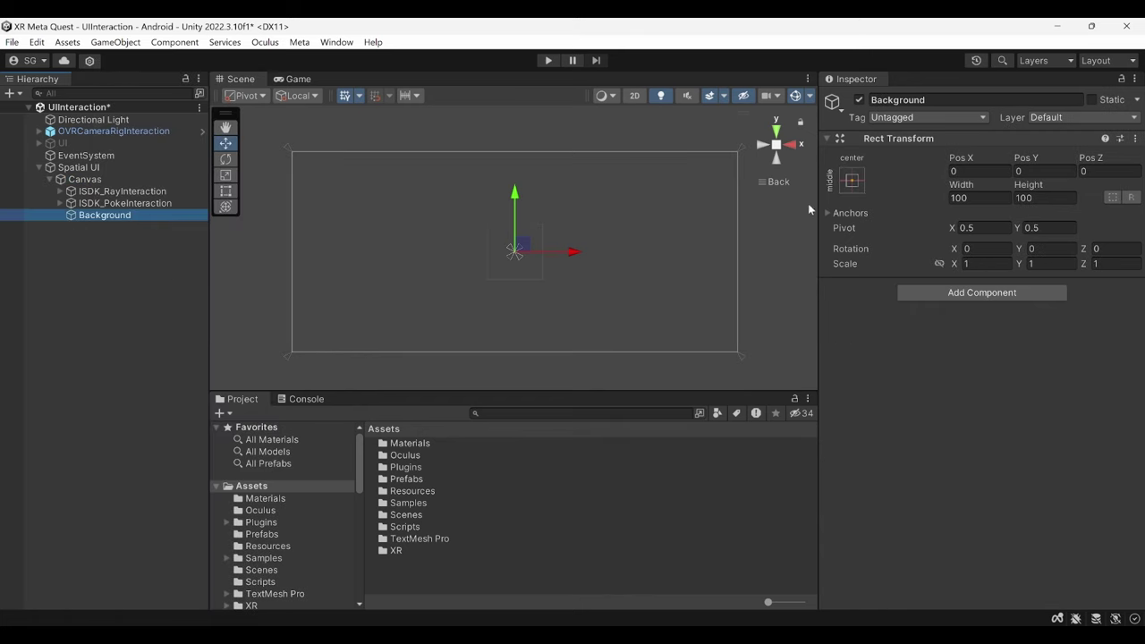
Anchor the Background to stretch in both directions and set its Left, Top, Right and Bottom offsets to 0.
{"action": "left_click", "coordinate": [852, 183]}
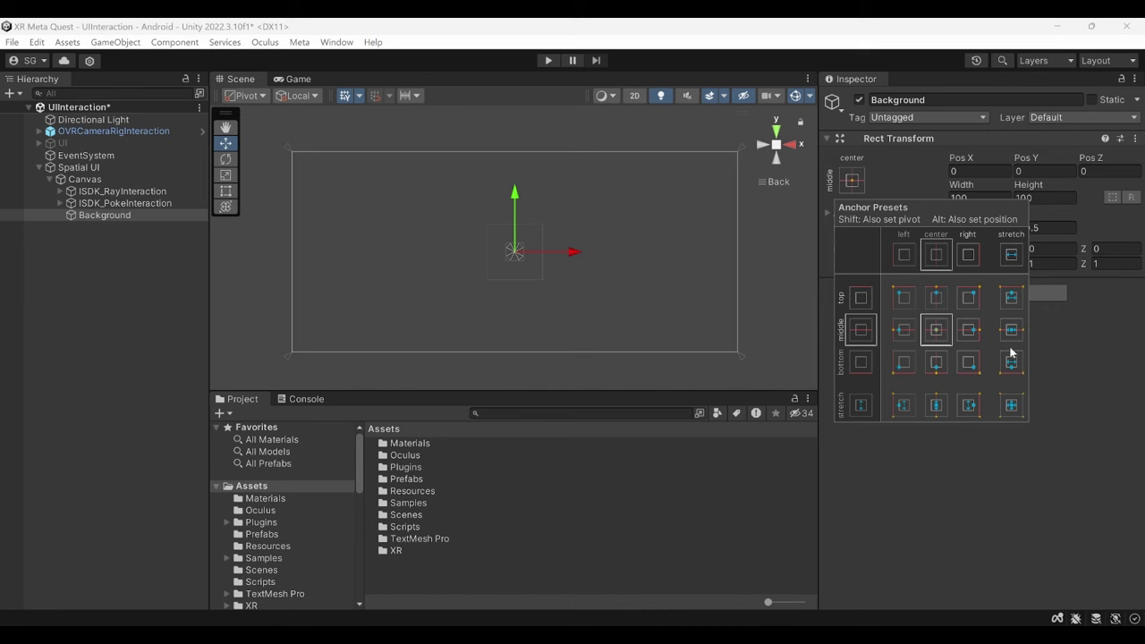
{"action": "left_click", "coordinate": [1014, 407]}
{"action": "left_click", "coordinate": [978, 170]}
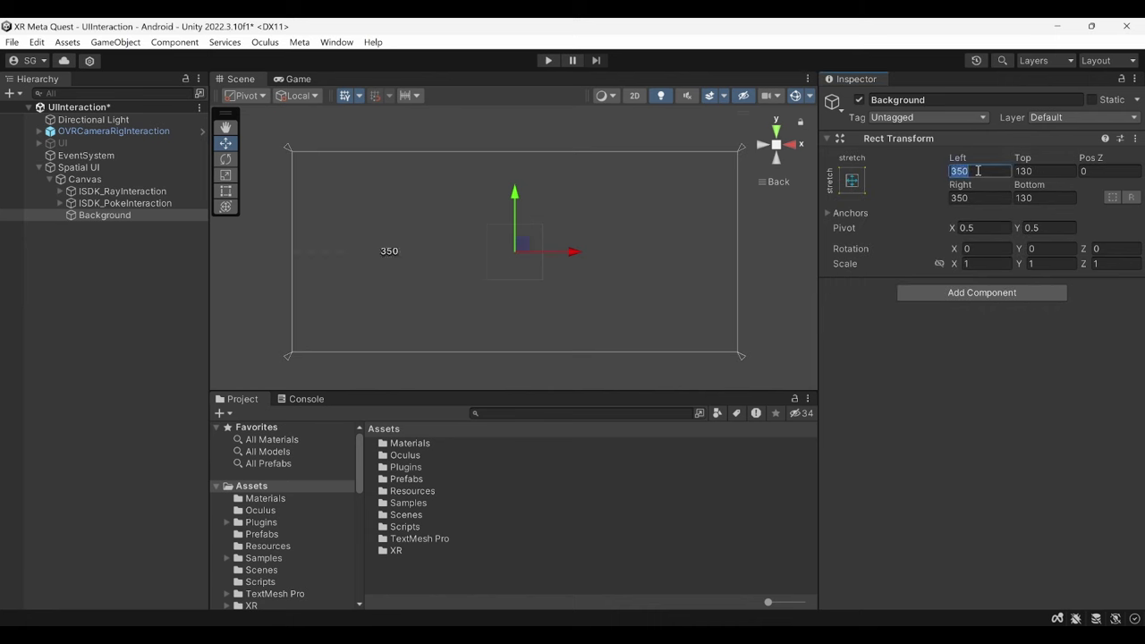
{"action": "type", "text": "0"}
{"action": "left_click", "coordinate": [1020, 171]}
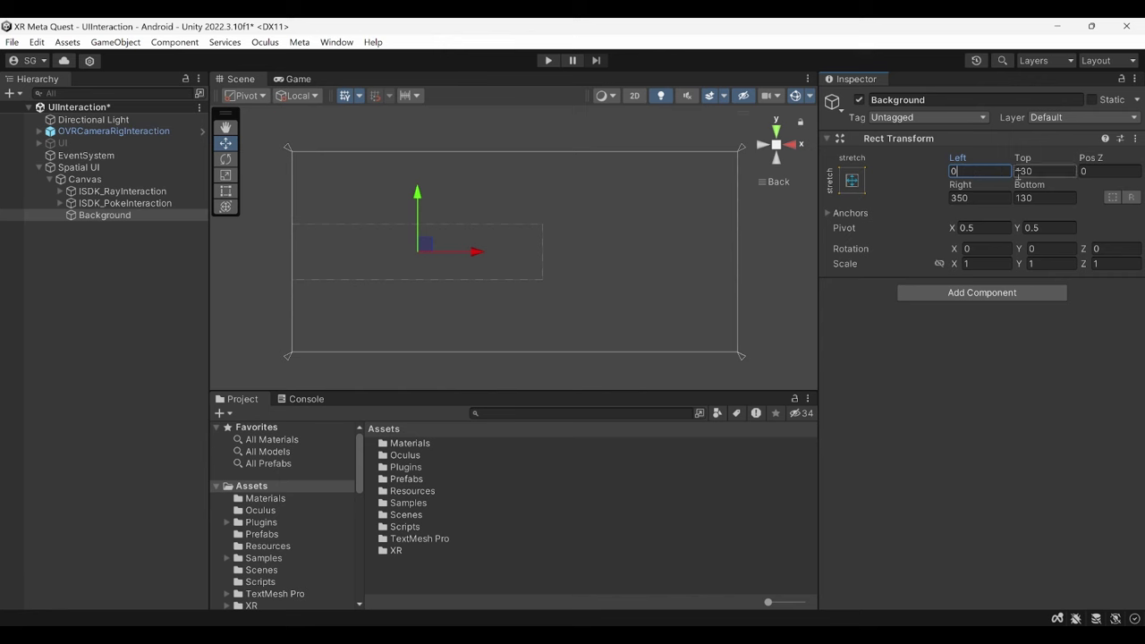
{"action": "type", "text": "0"}
{"action": "left_click", "coordinate": [980, 197]}
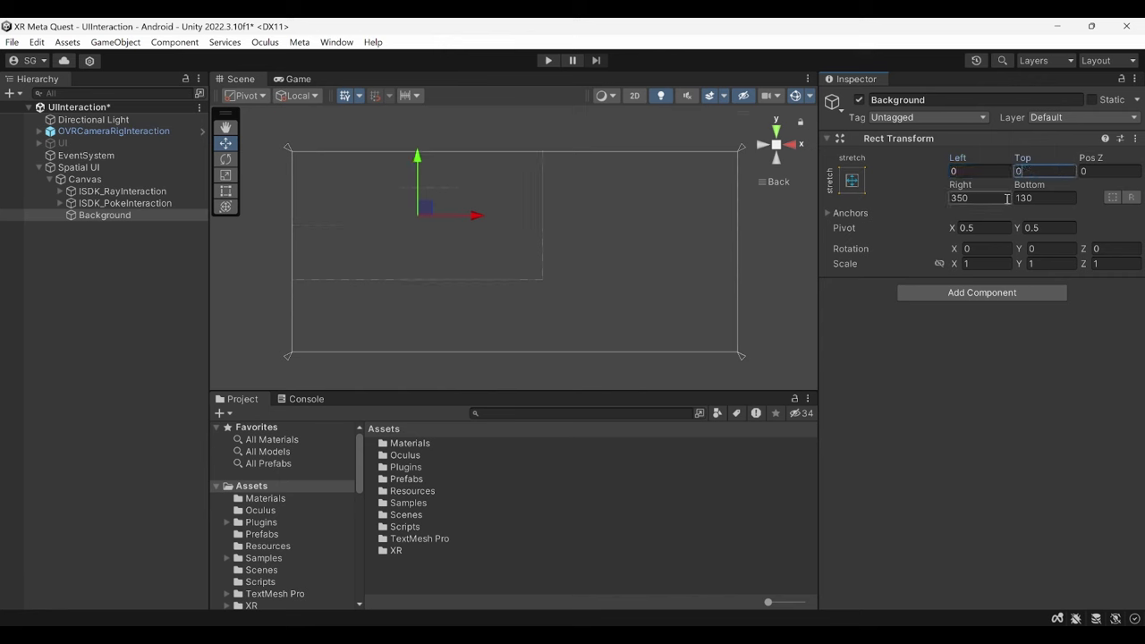
{"action": "type", "text": "0"}
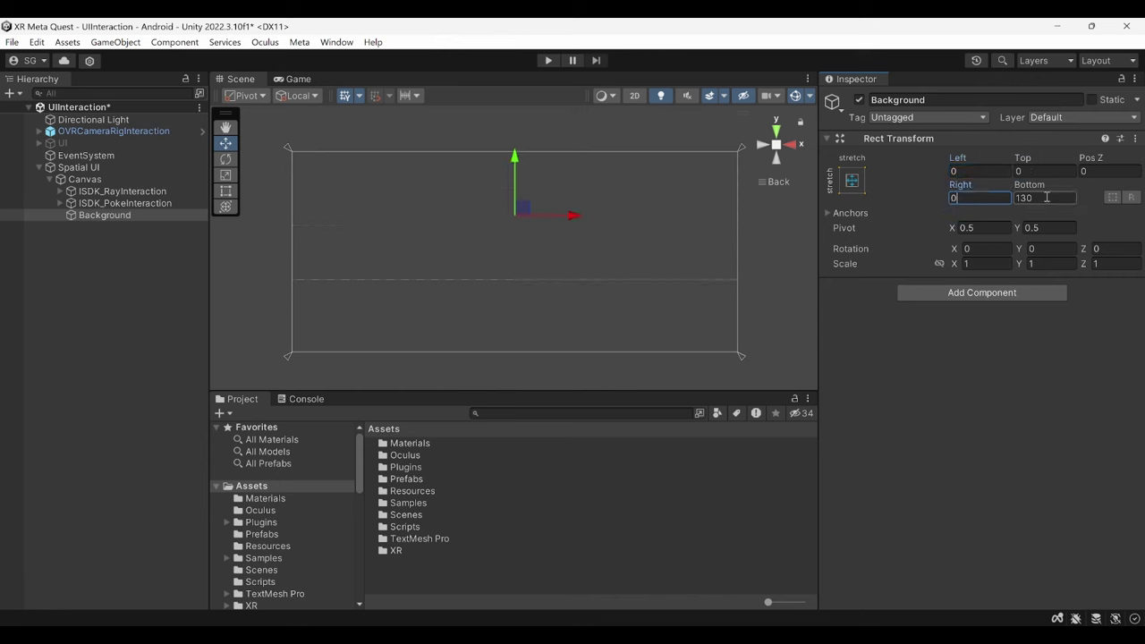
{"action": "left_click", "coordinate": [1045, 197]}
{"action": "type", "text": "0"}
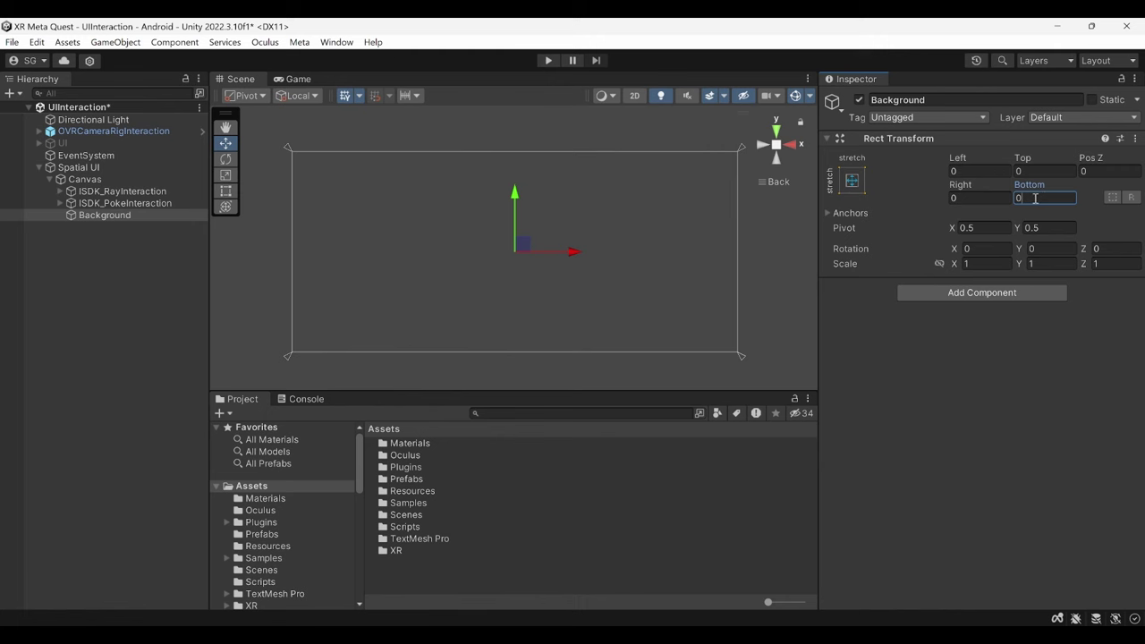
Add a UI Image as a child of the Background object.
{"action": "left_click", "coordinate": [107, 217]}
{"action": "right_click", "coordinate": [107, 218]}
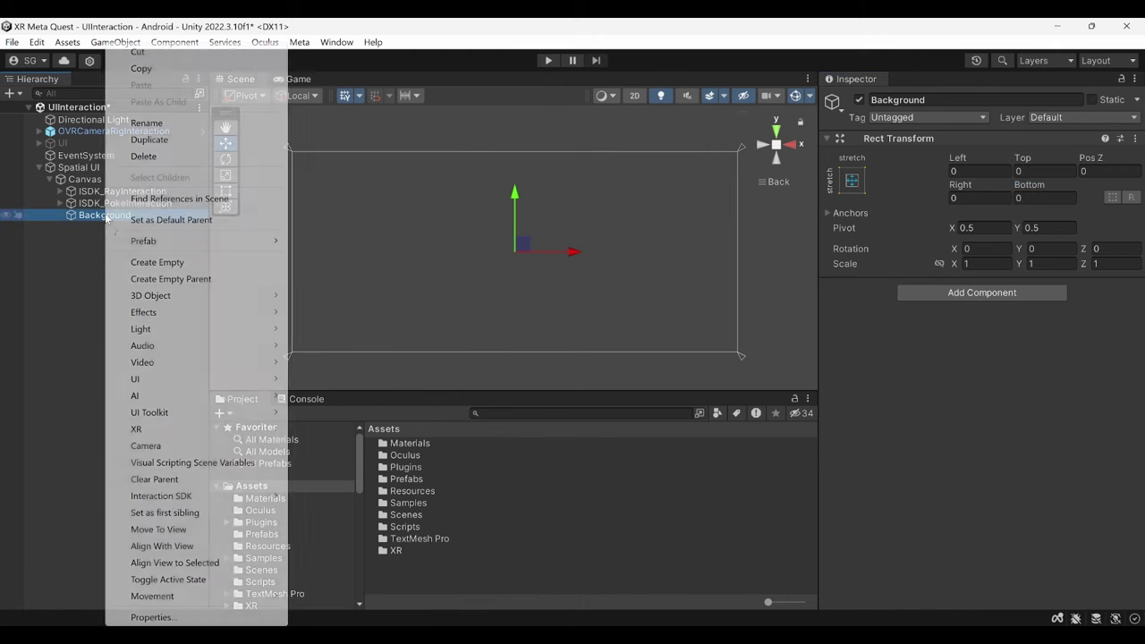
{"action": "mouse_move", "coordinate": [167, 379]}
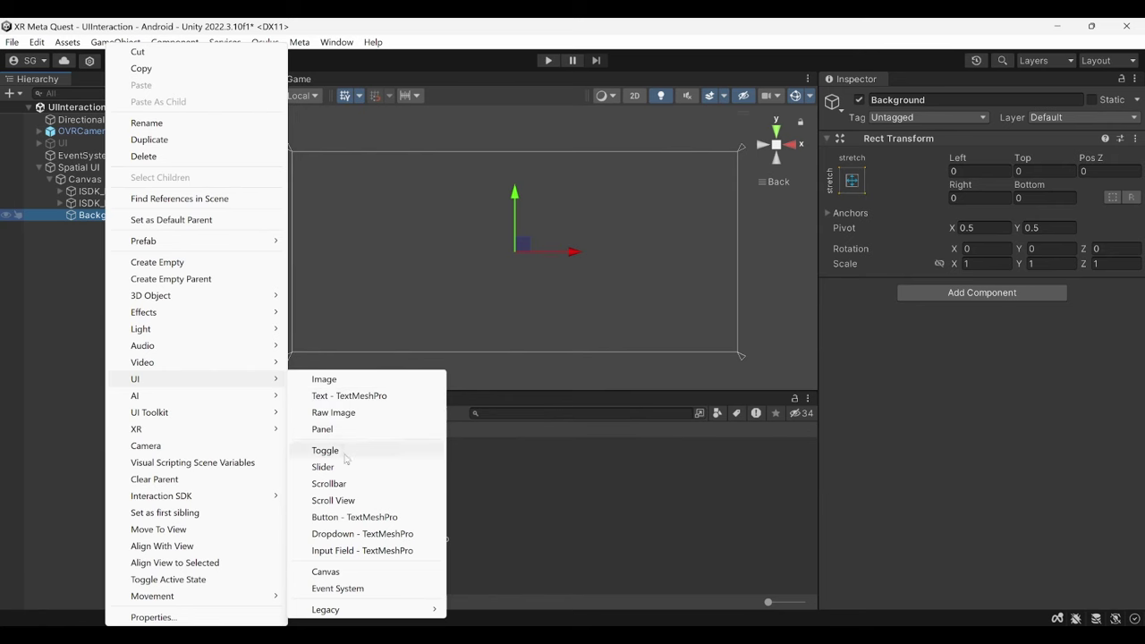
{"action": "left_click", "coordinate": [324, 380]}
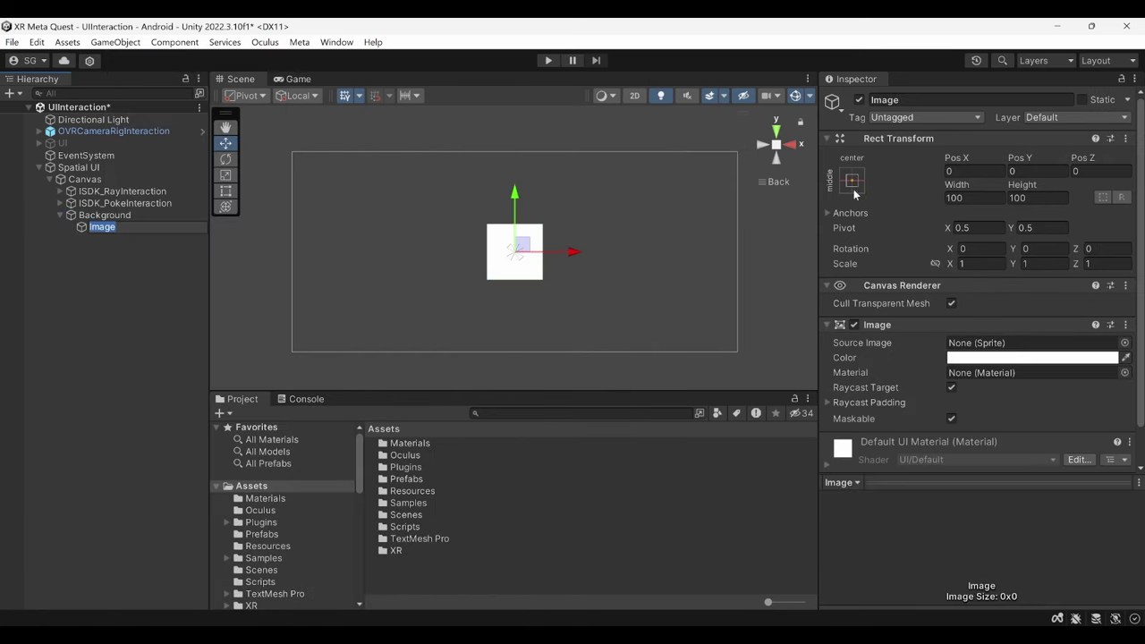
Stretch the Image in both directions with Left, Top, Right and Bottom offsets of 0, and save the scene.
{"action": "left_click", "coordinate": [857, 184]}
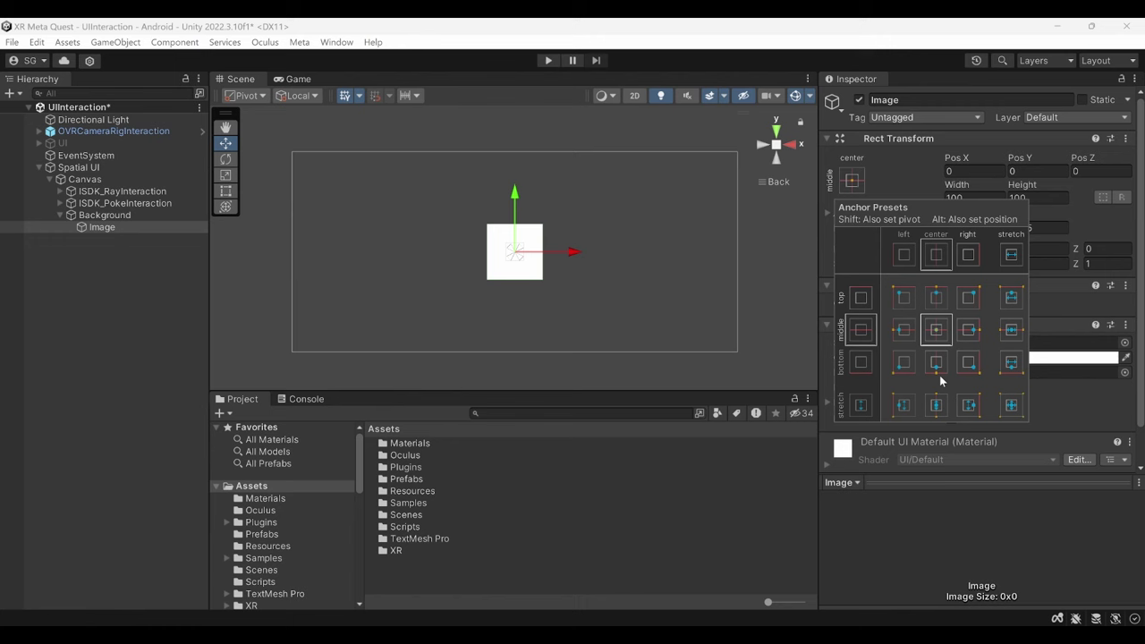
{"action": "left_click", "coordinate": [1012, 407]}
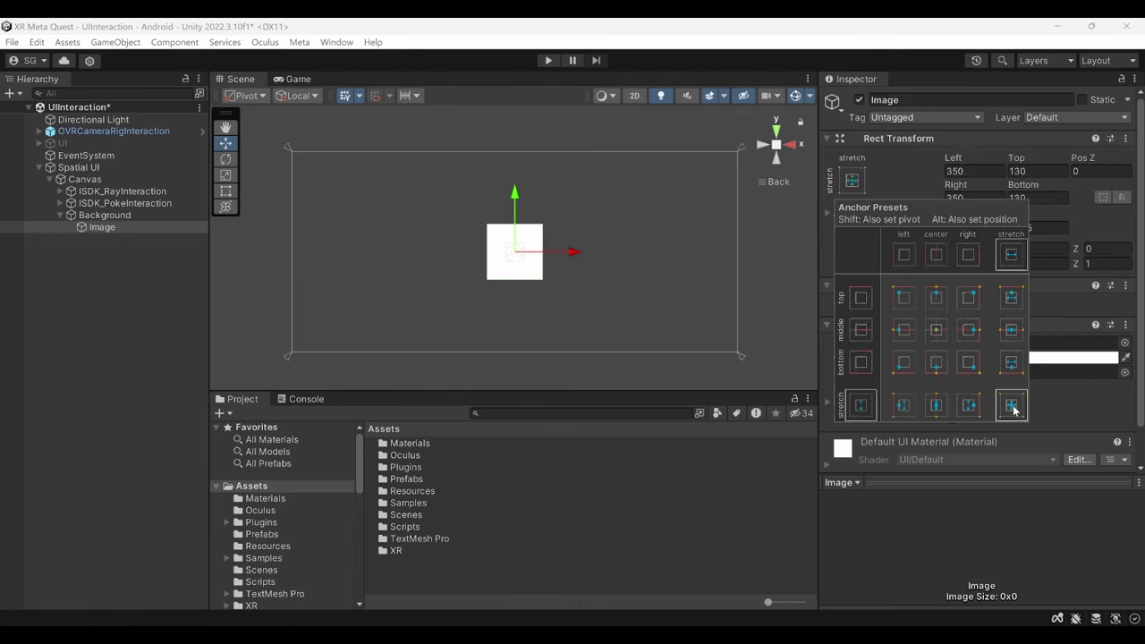
{"action": "left_click", "coordinate": [986, 170]}
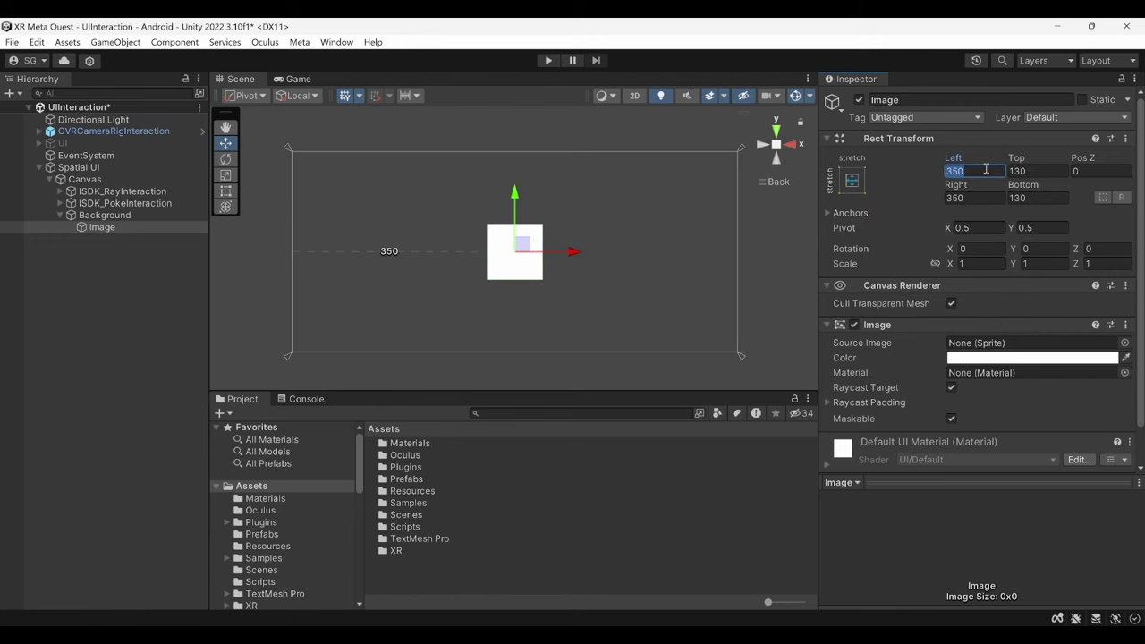
{"action": "type", "text": "0"}
{"action": "key", "text": "Tab"}
{"action": "type", "text": "0"}
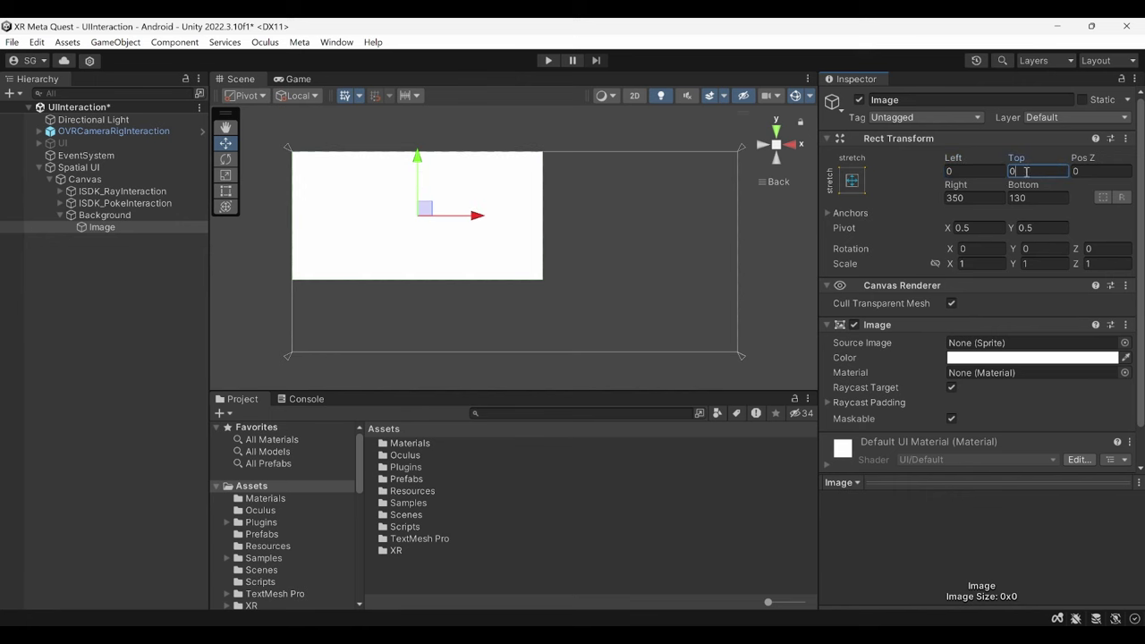
{"action": "left_click", "coordinate": [974, 197]}
{"action": "type", "text": "0"}
{"action": "key", "text": "Tab"}
{"action": "type", "text": "0"}
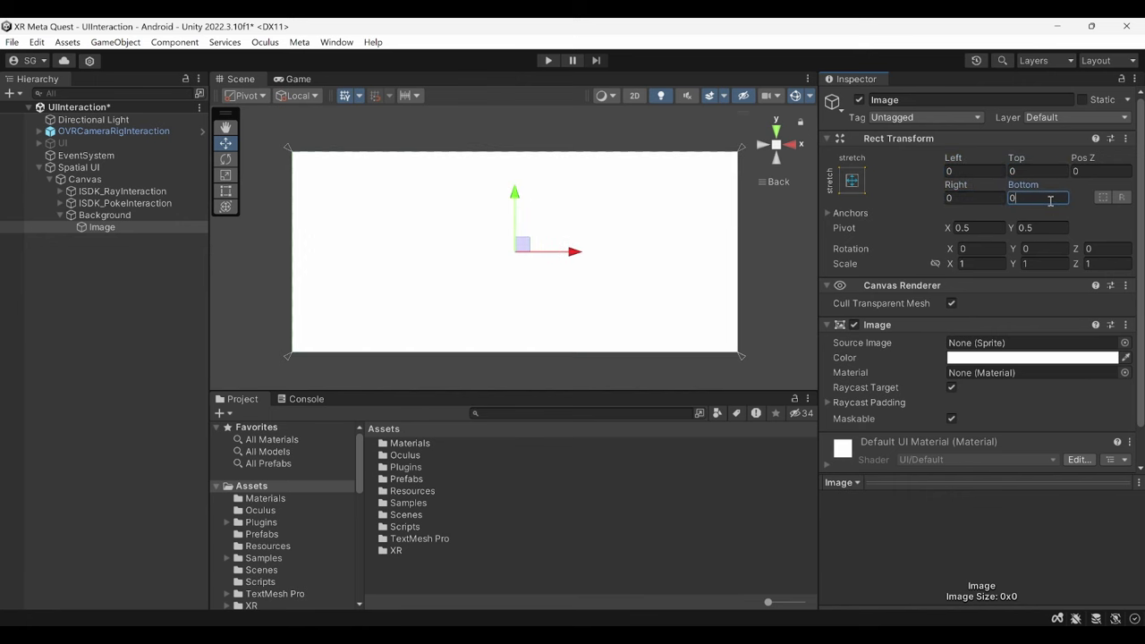
{"action": "key", "text": "ctrl+s"}
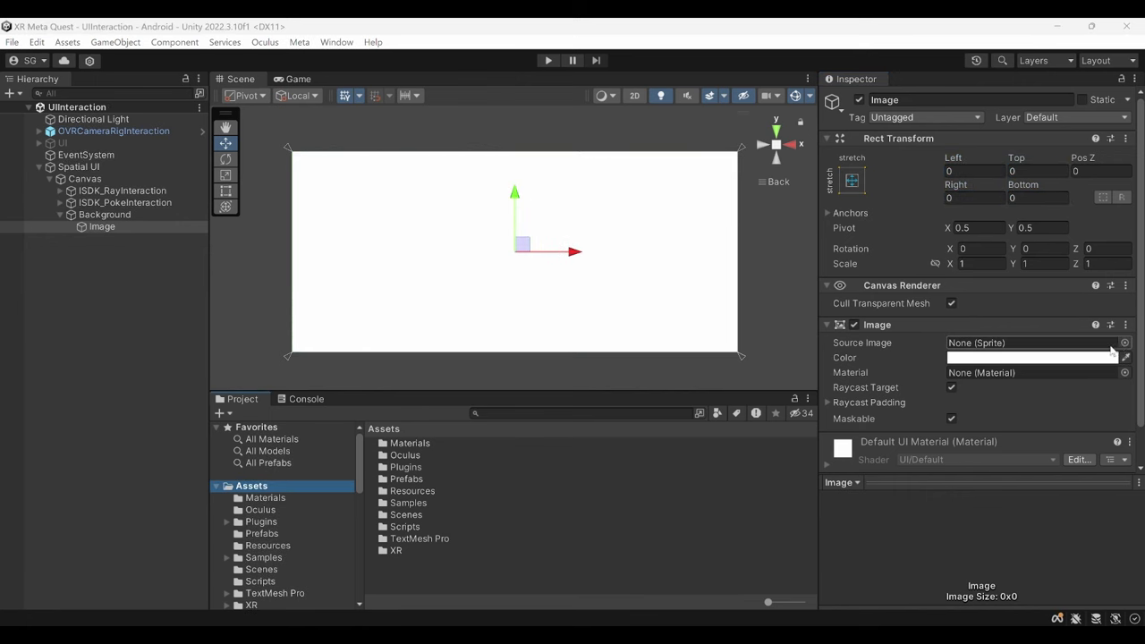
Assign the RoundCorners_4 sprite as the Image's source image, searching for it with package assets included.
{"action": "left_click", "coordinate": [1124, 344]}
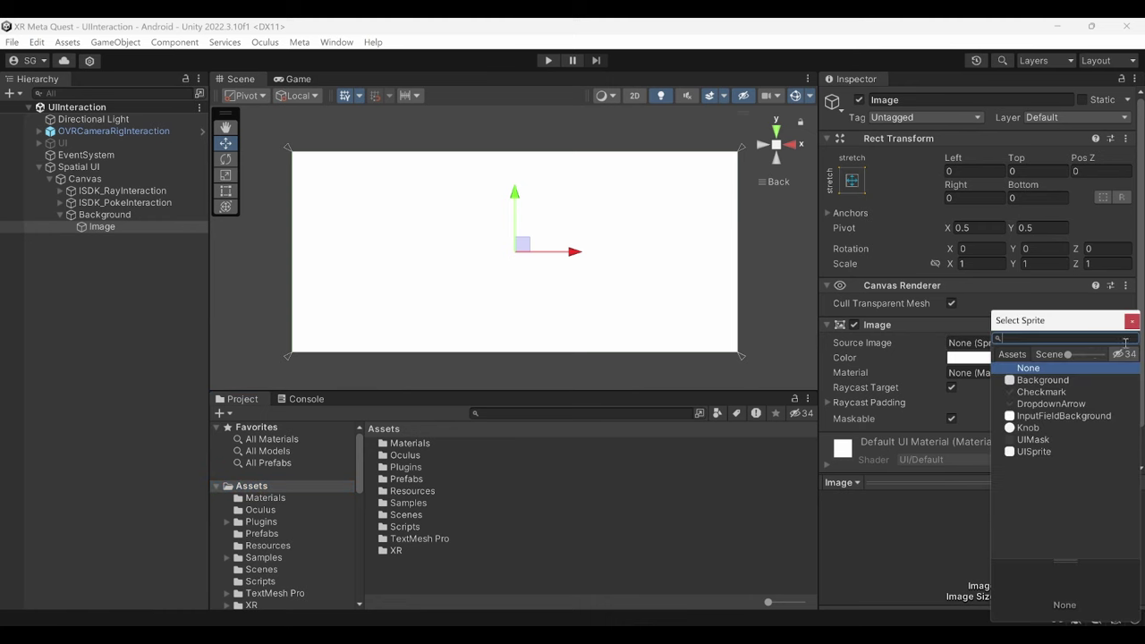
{"action": "left_click_drag", "start_coordinate": [1077, 333], "coordinate": [811, 219]}
{"action": "type", "text": "Rou"}
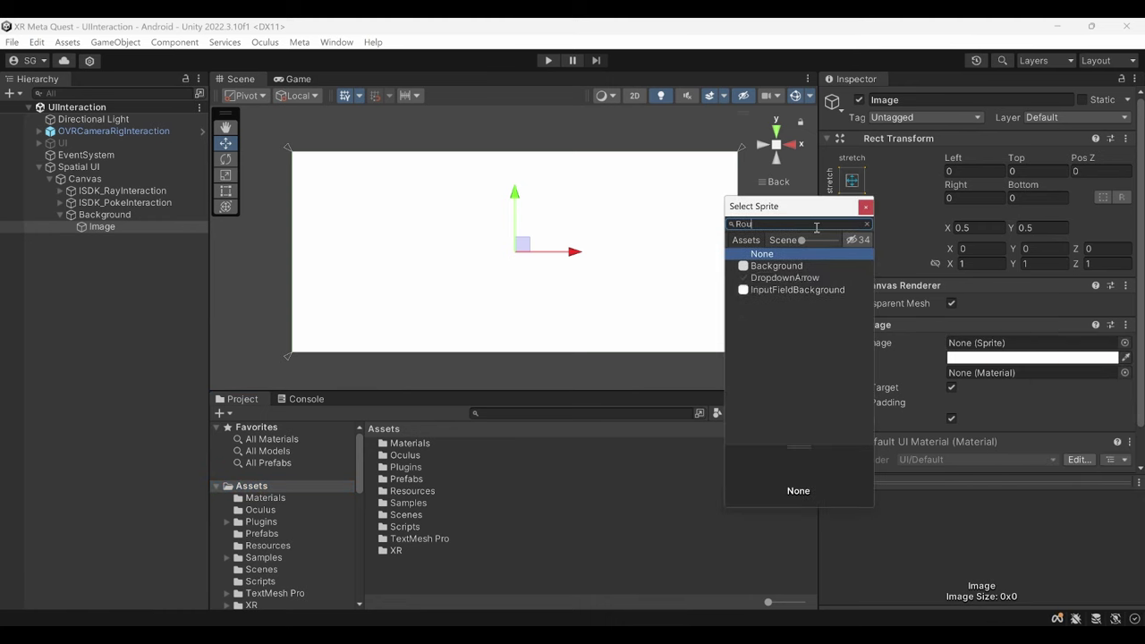
{"action": "type", "text": "ndCorners"}
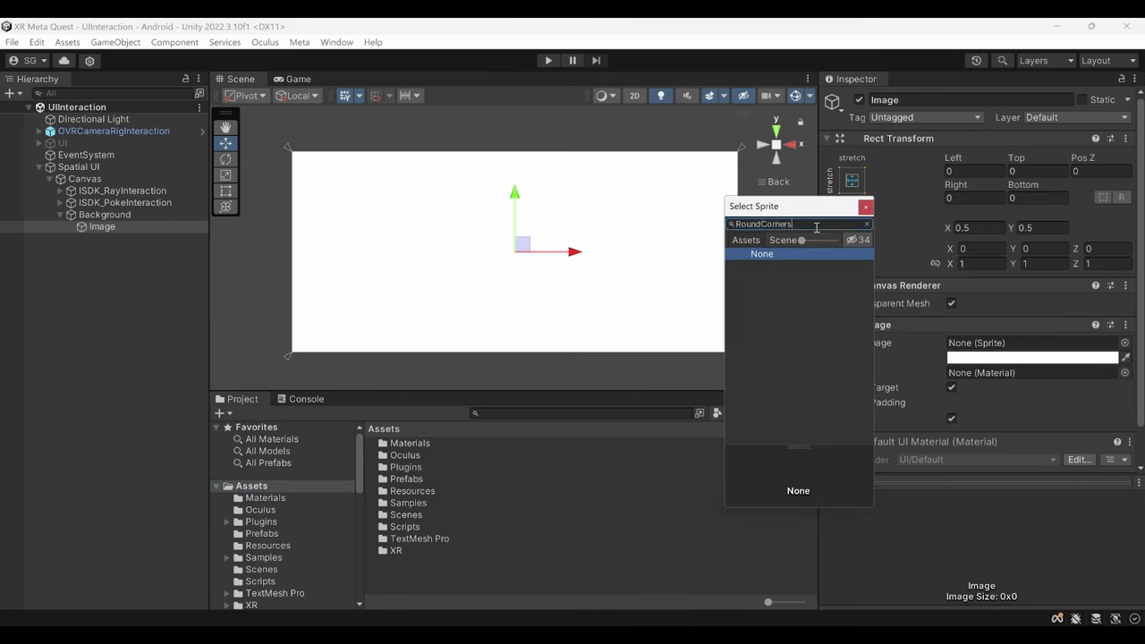
{"action": "type", "text": "_4"}
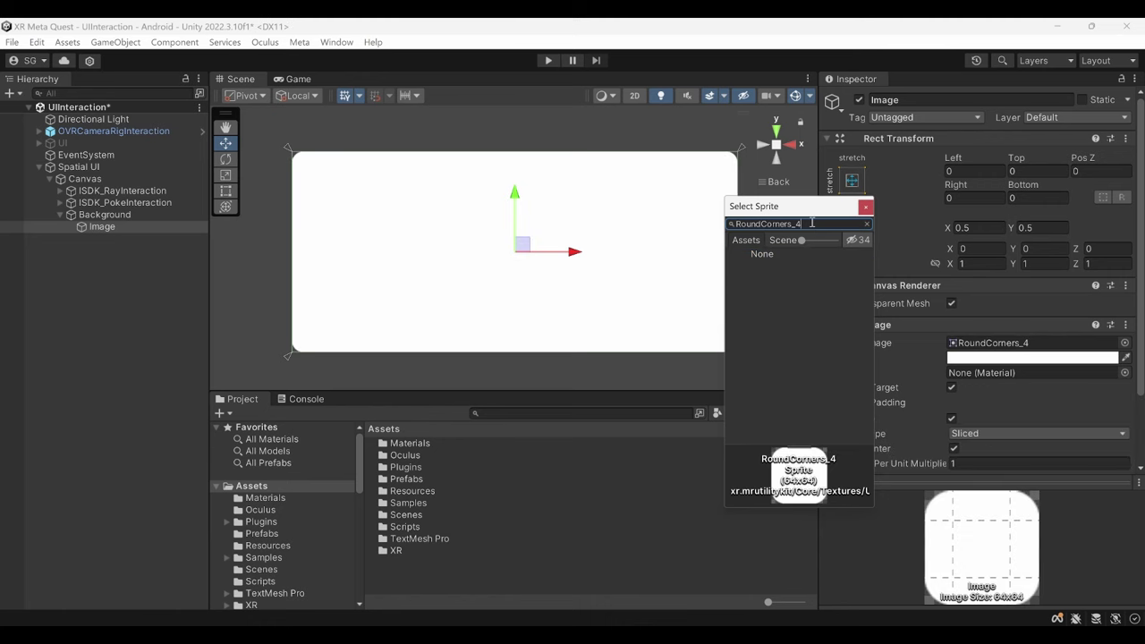
{"action": "left_click", "coordinate": [855, 240]}
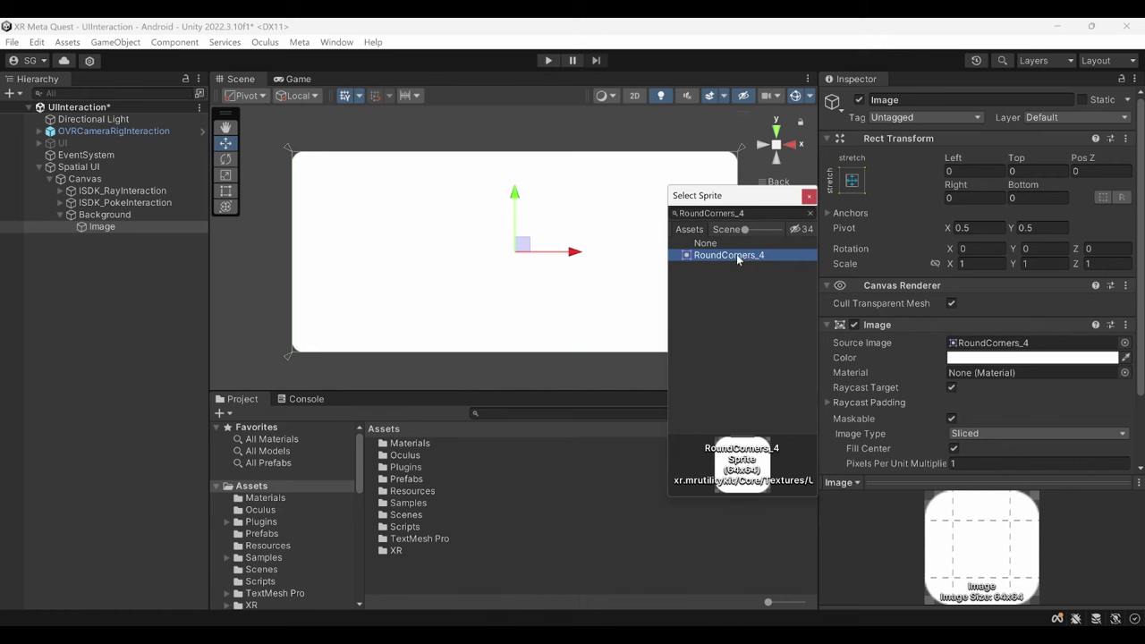
{"action": "left_click", "coordinate": [808, 195]}
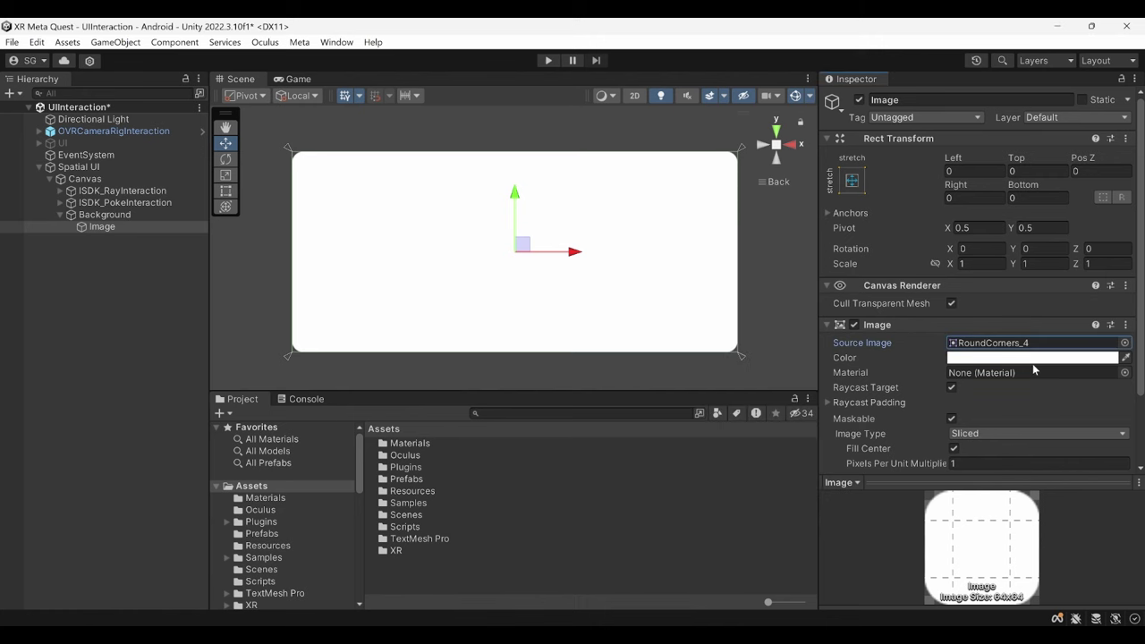
Set the Image's color to RGB 110, 110, 110 with an alpha of 100.
{"action": "left_click", "coordinate": [1000, 359]}
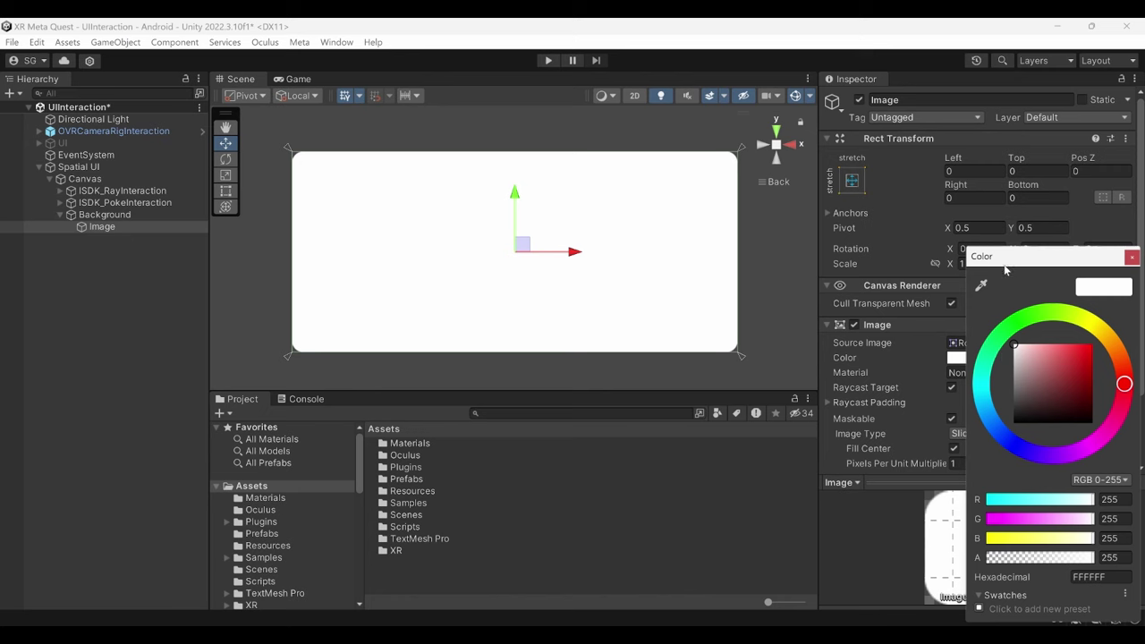
{"action": "left_click_drag", "start_coordinate": [1000, 265], "coordinate": [839, 166]}
{"action": "left_click", "coordinate": [955, 399]}
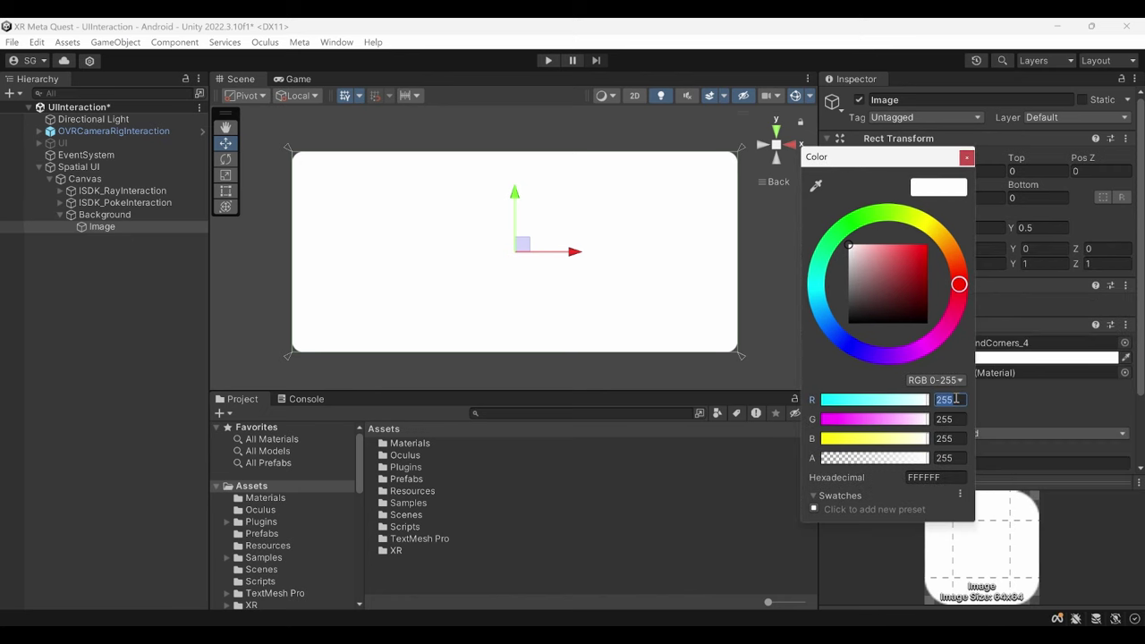
{"action": "type", "text": "110"}
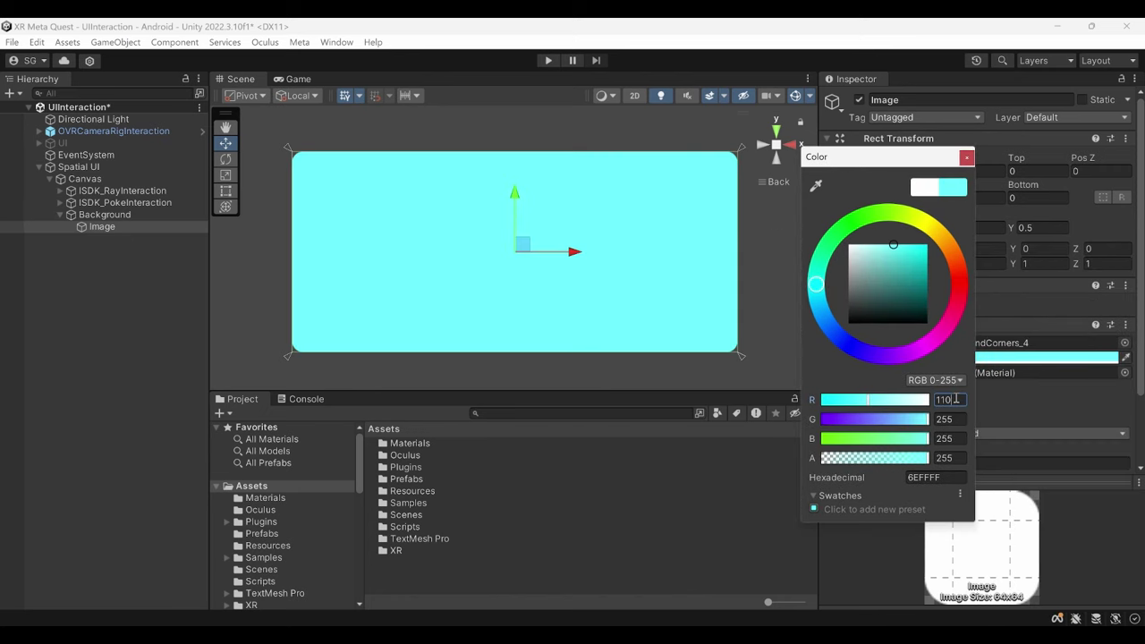
{"action": "left_click", "coordinate": [955, 418]}
{"action": "type", "text": "110"}
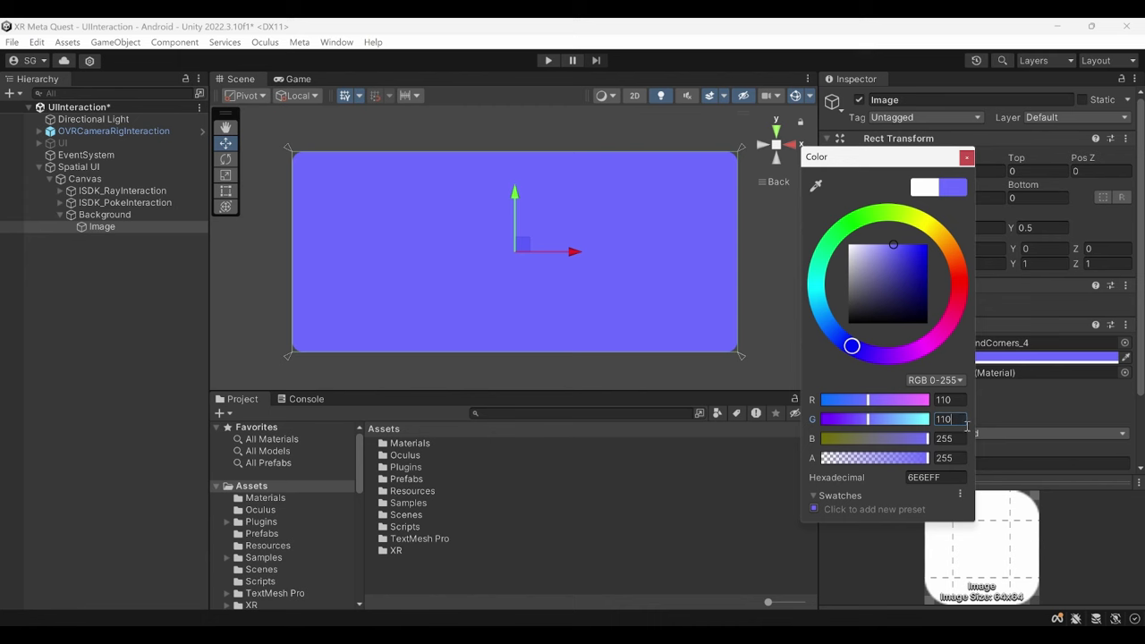
{"action": "left_click", "coordinate": [960, 438]}
{"action": "type", "text": "110"}
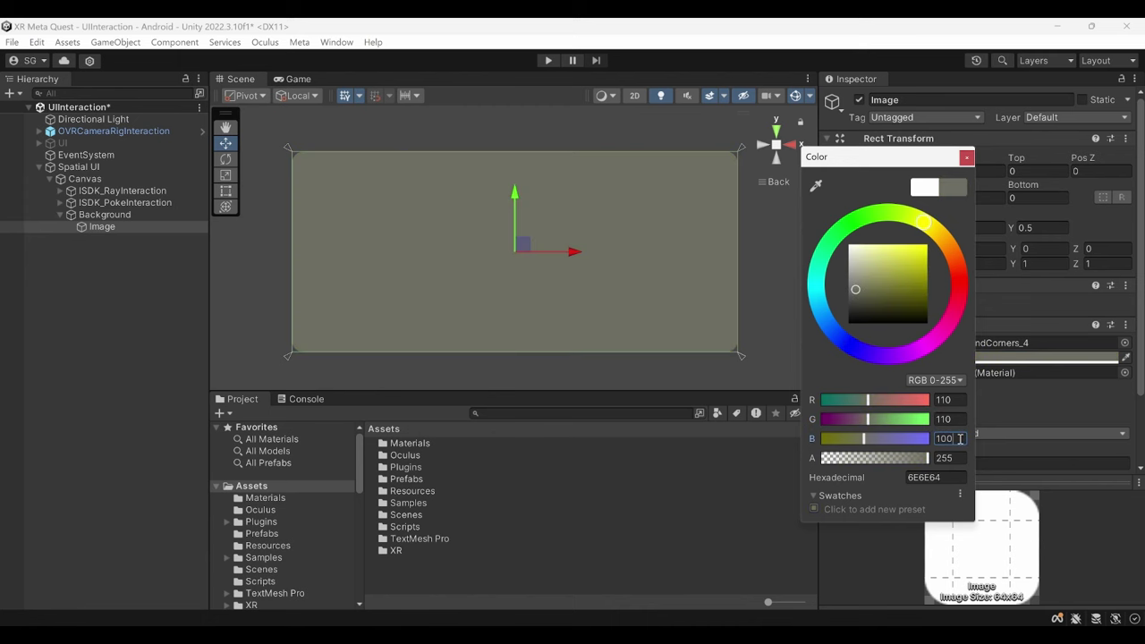
{"action": "key", "text": "Tab"}
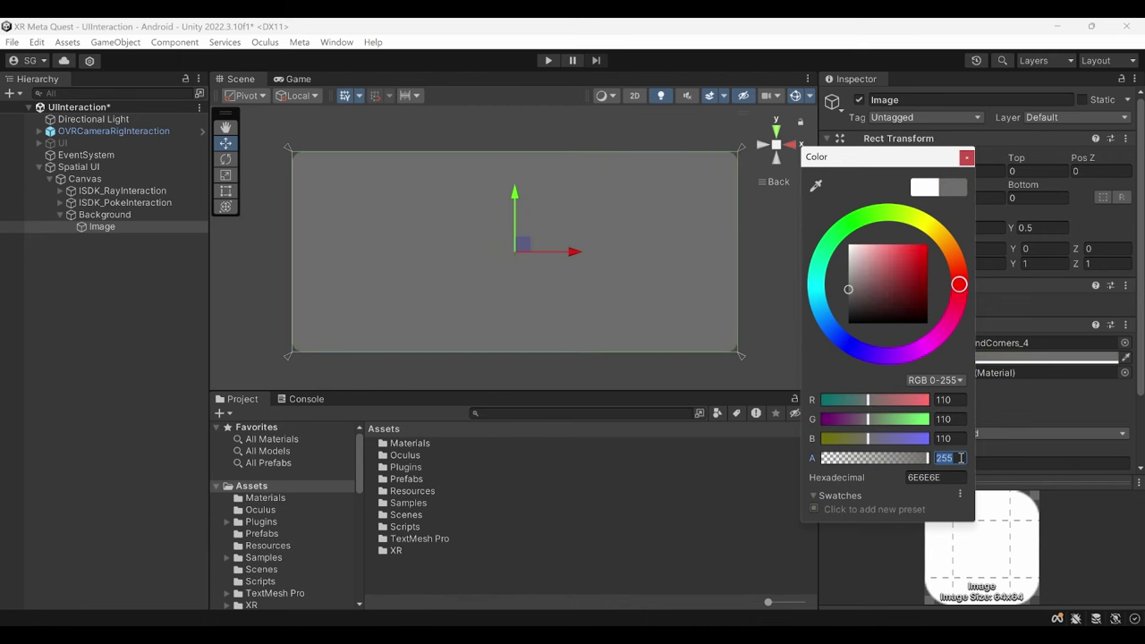
{"action": "type", "text": "100"}
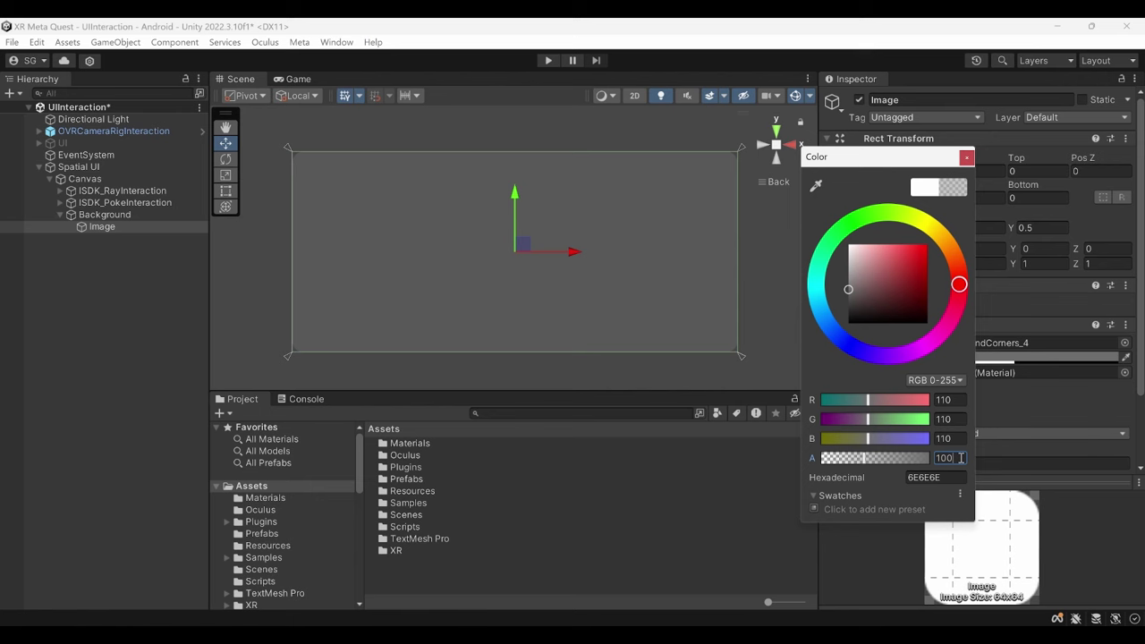
{"action": "left_click", "coordinate": [966, 157]}
Rename the Image object to Panel, then collapse the Background group and select the Canvas.
{"action": "left_click", "coordinate": [909, 99]}
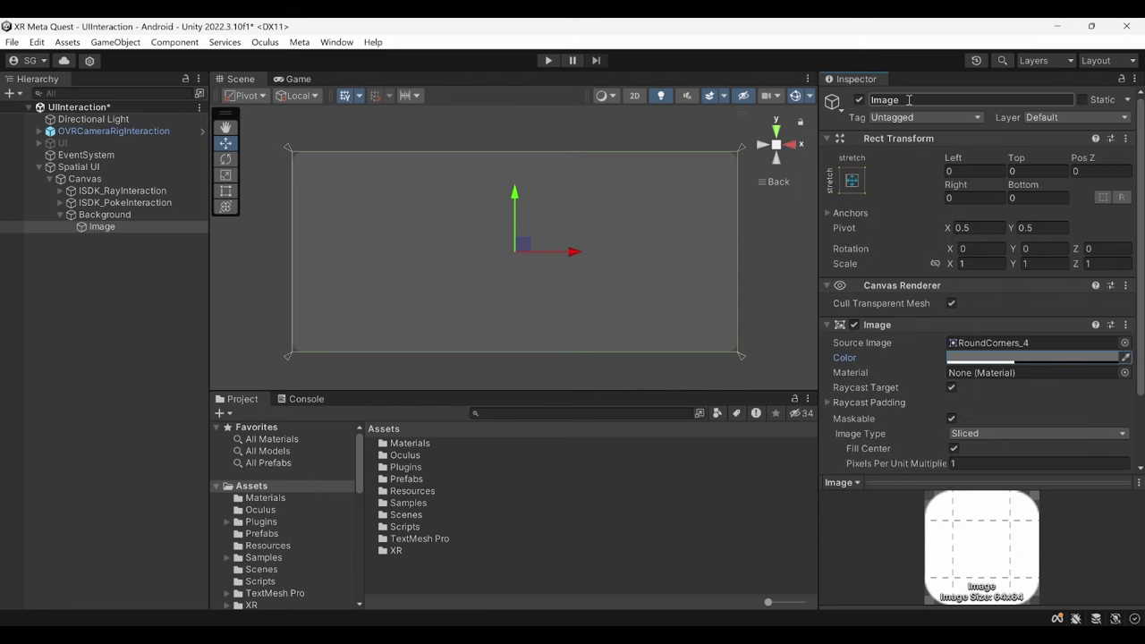
{"action": "type", "text": "P"}
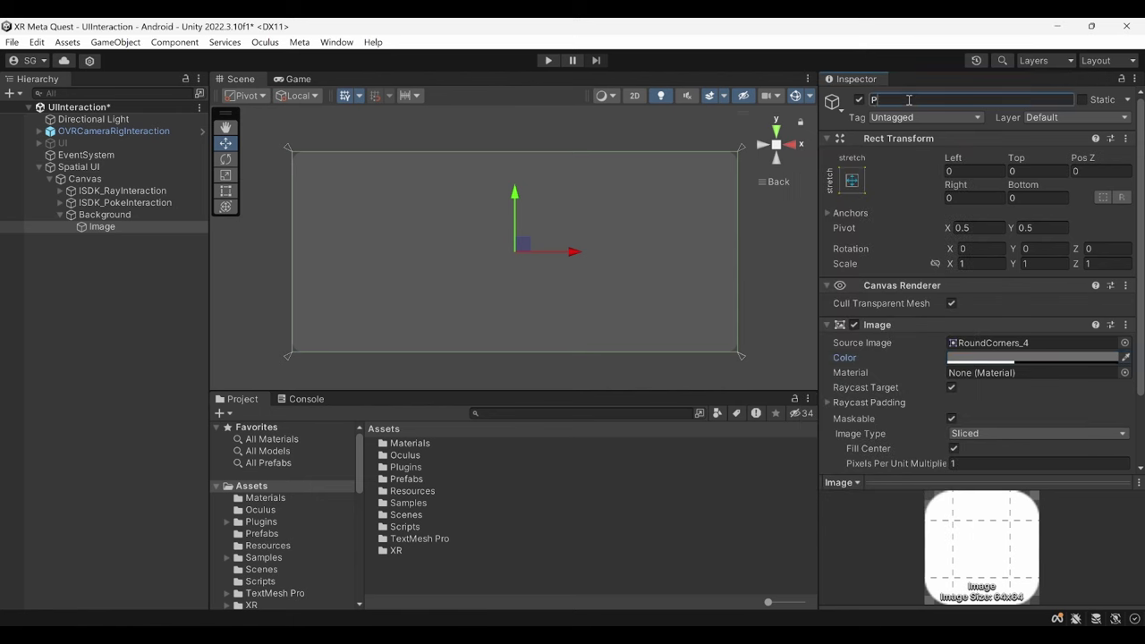
{"action": "type", "text": "anel"}
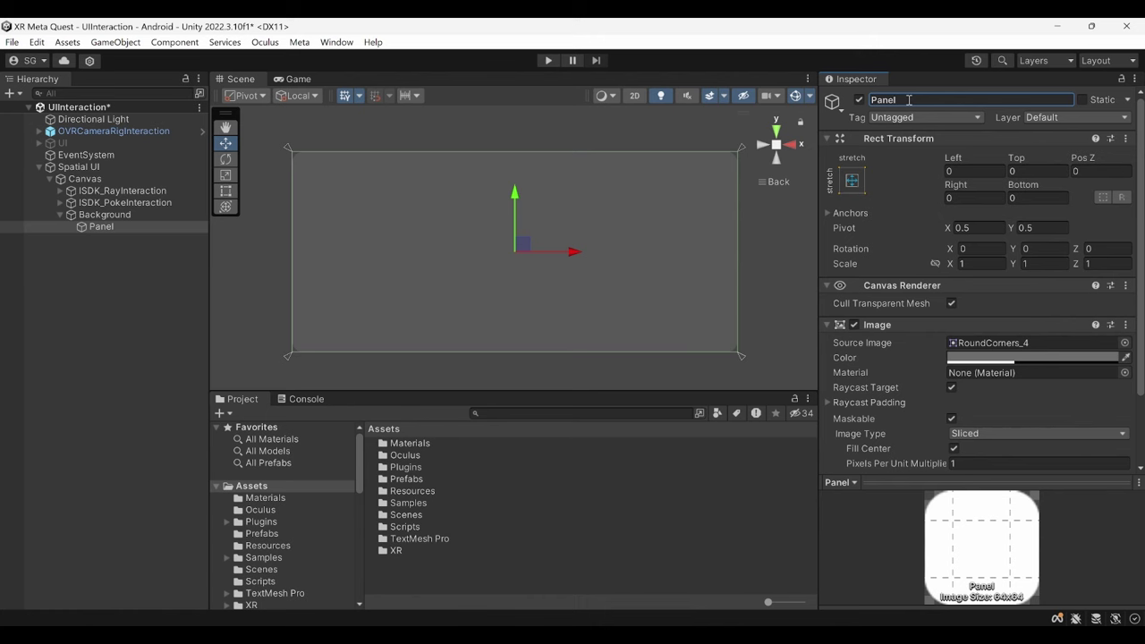
{"action": "left_click", "coordinate": [60, 215]}
{"action": "left_click", "coordinate": [78, 181]}
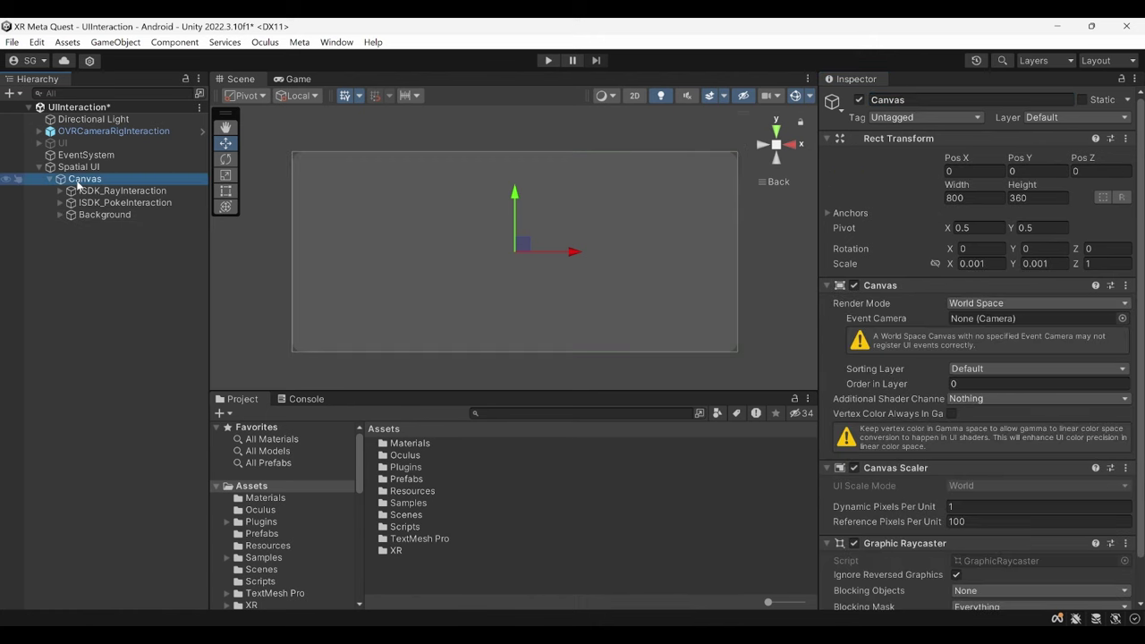
Create an empty child object named Content under the Canvas.
{"action": "right_click", "coordinate": [78, 184]}
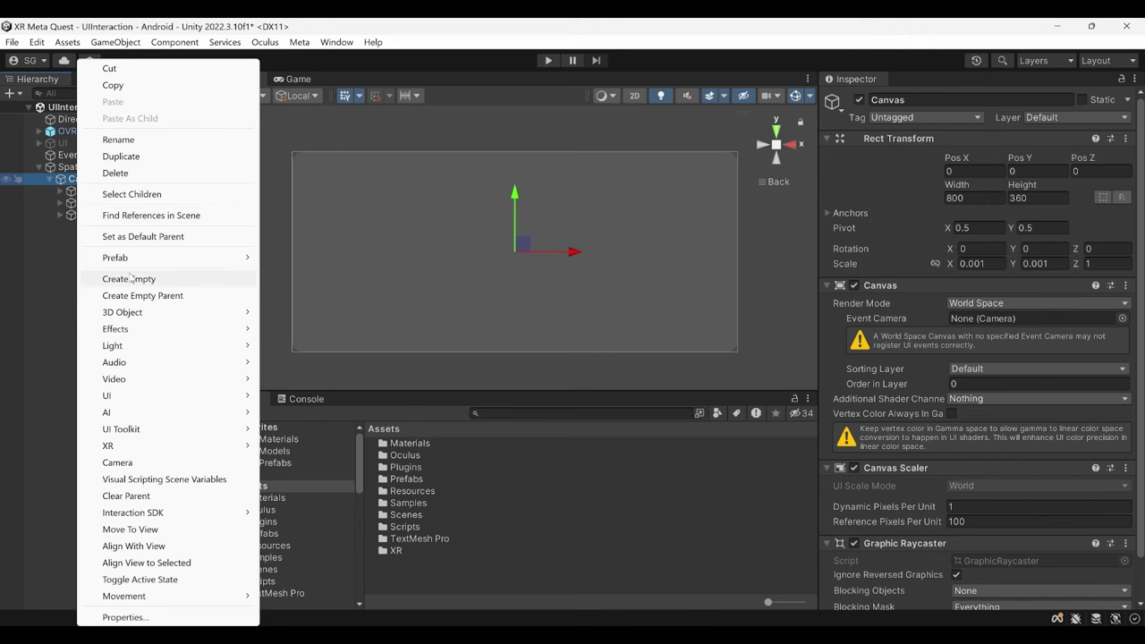
{"action": "left_click", "coordinate": [130, 279]}
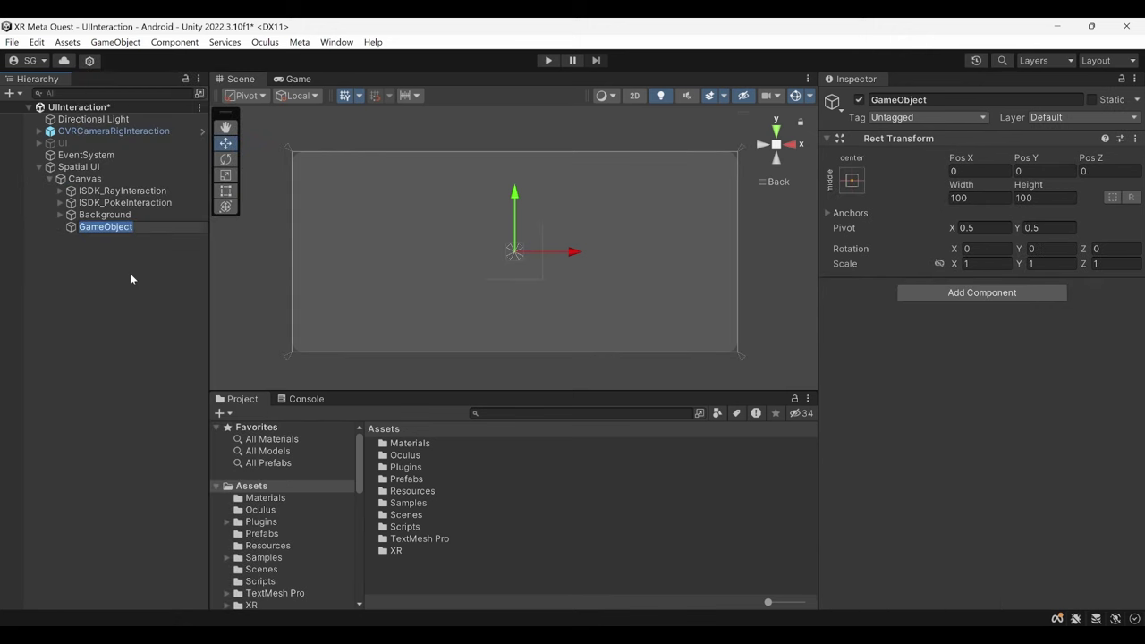
{"action": "type", "text": "Content"}
{"action": "key", "text": "Return"}
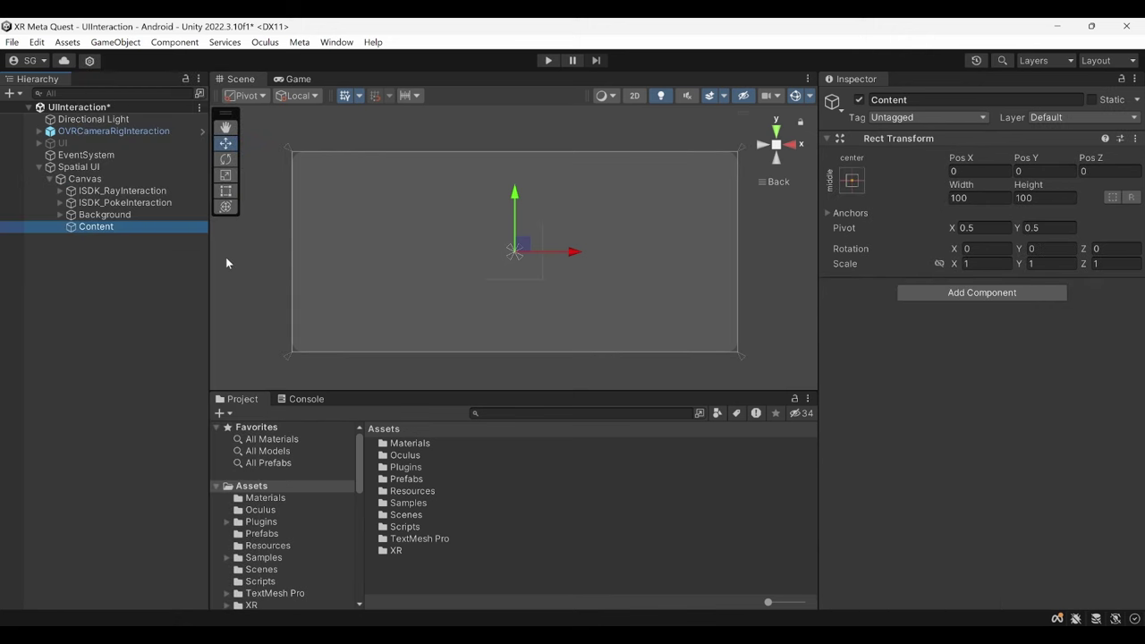
Stretch Content in both directions with Left, Top, Right and Bottom offsets of 0.
{"action": "left_click", "coordinate": [857, 182]}
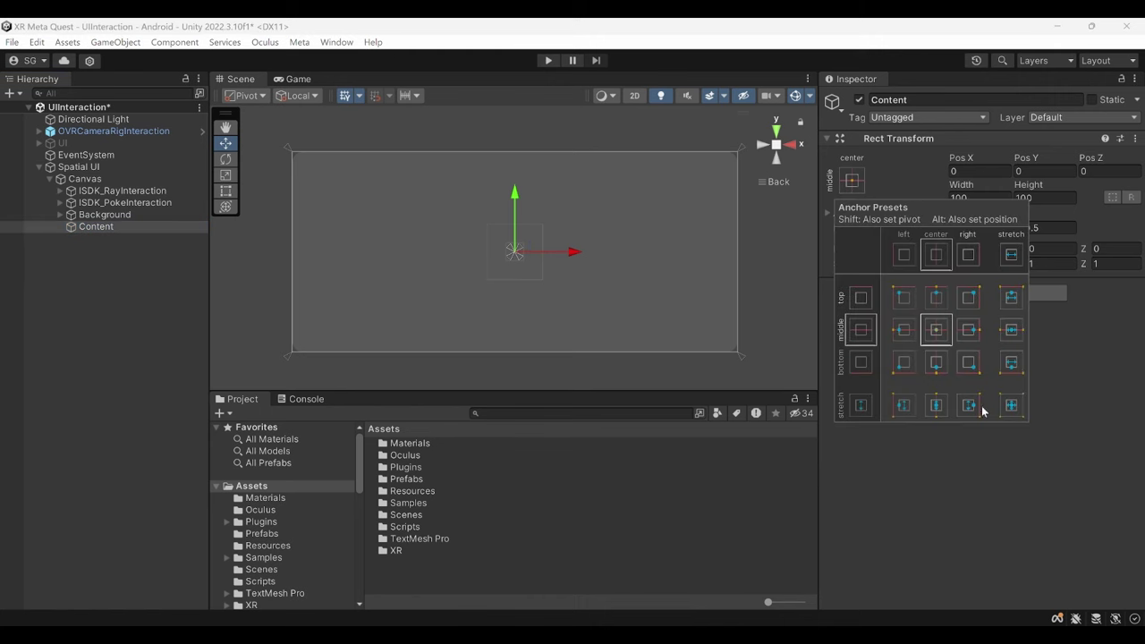
{"action": "left_click", "coordinate": [1012, 407]}
{"action": "left_click", "coordinate": [982, 173]}
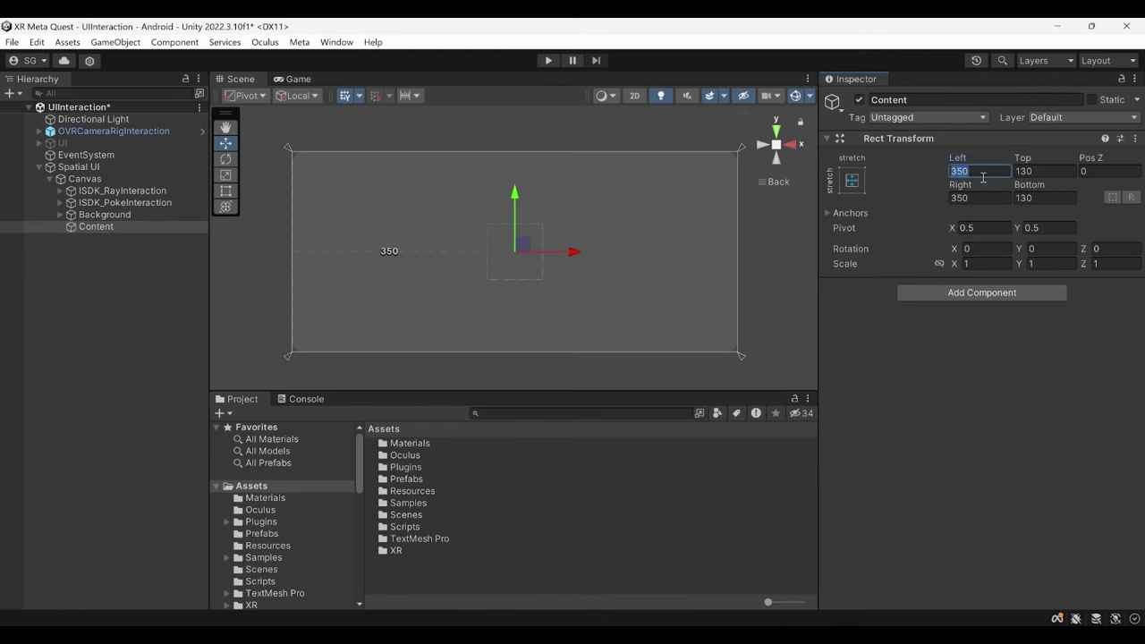
{"action": "type", "text": "0"}
{"action": "key", "text": "Tab"}
{"action": "type", "text": "0"}
{"action": "key", "text": "Tab"}
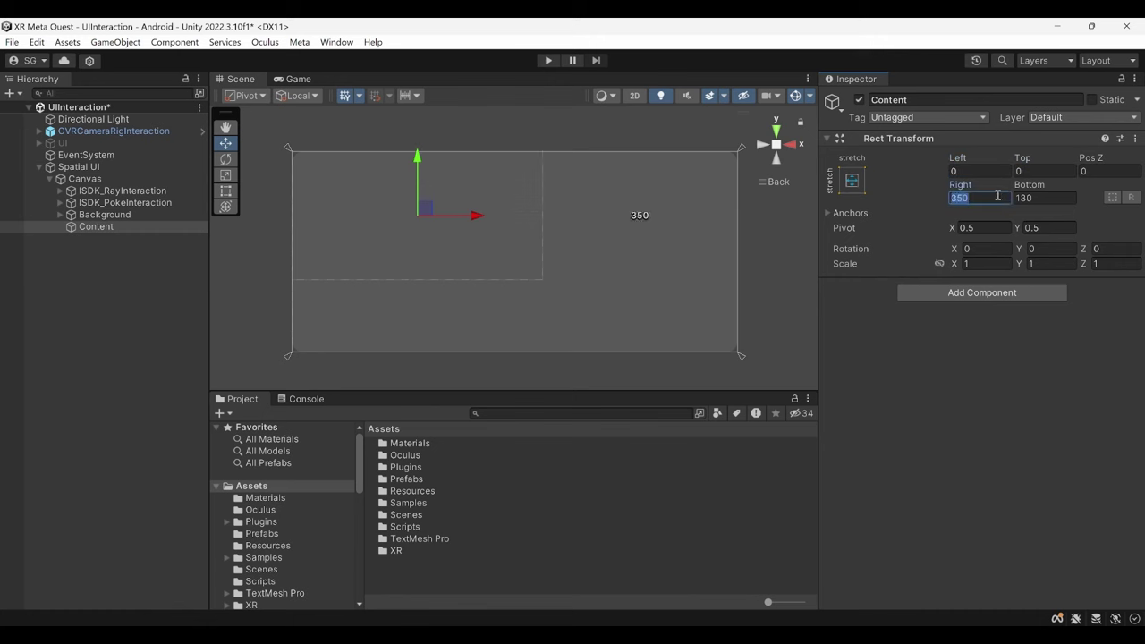
{"action": "type", "text": "0"}
{"action": "key", "text": "Tab"}
{"action": "type", "text": "0"}
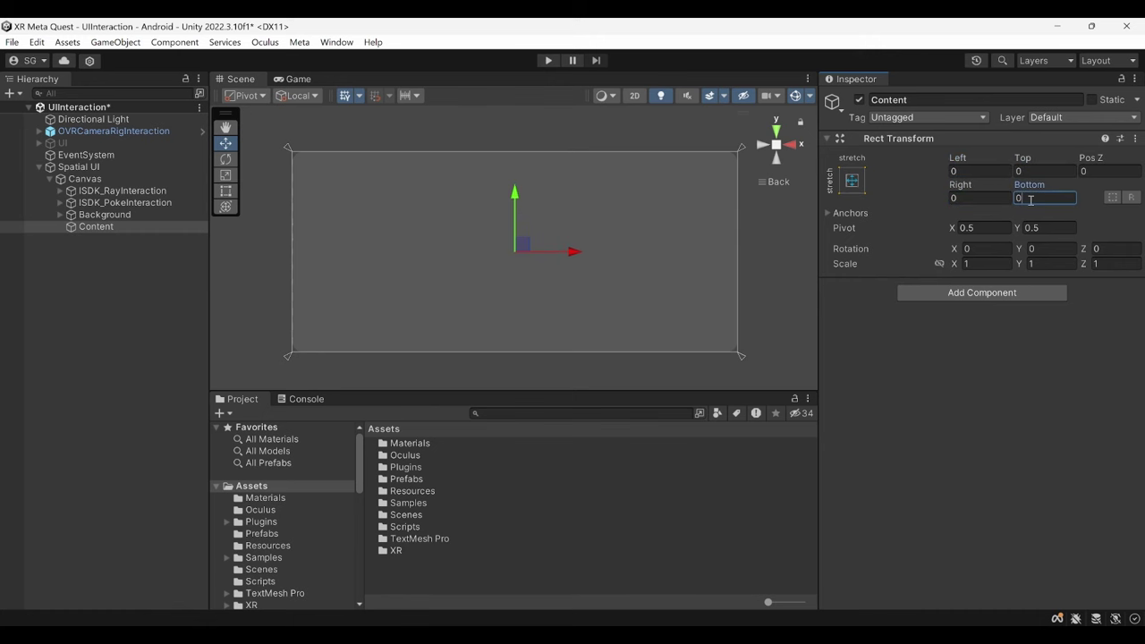
Add a Vertical Layout Group component to Content and set its left and right padding to 20.
{"action": "left_click", "coordinate": [1012, 295]}
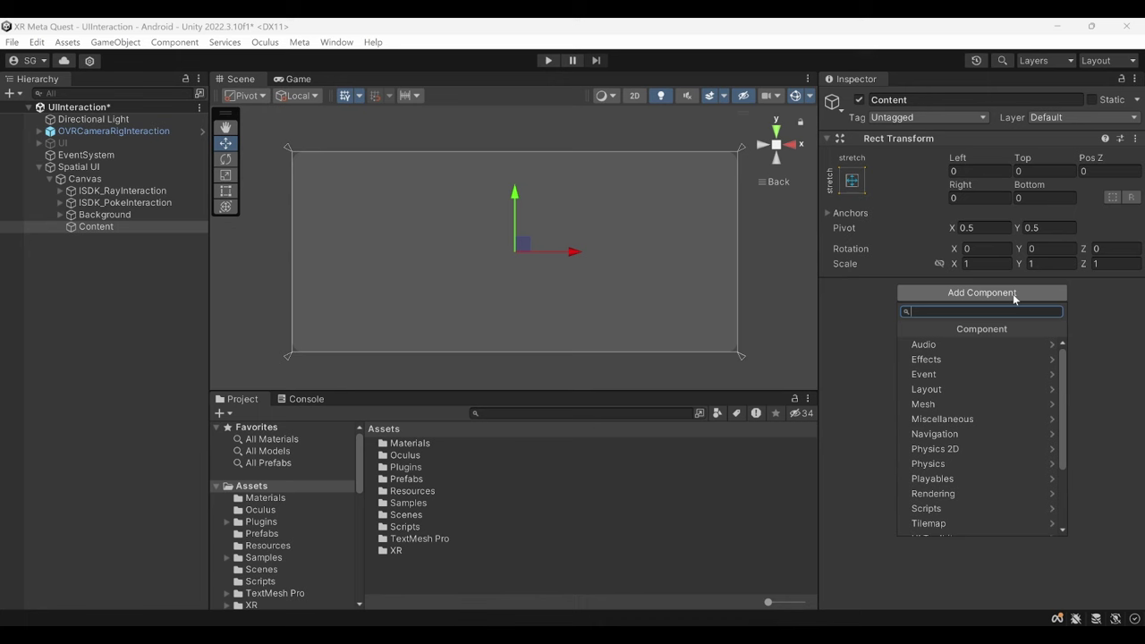
{"action": "type", "text": "Vert"}
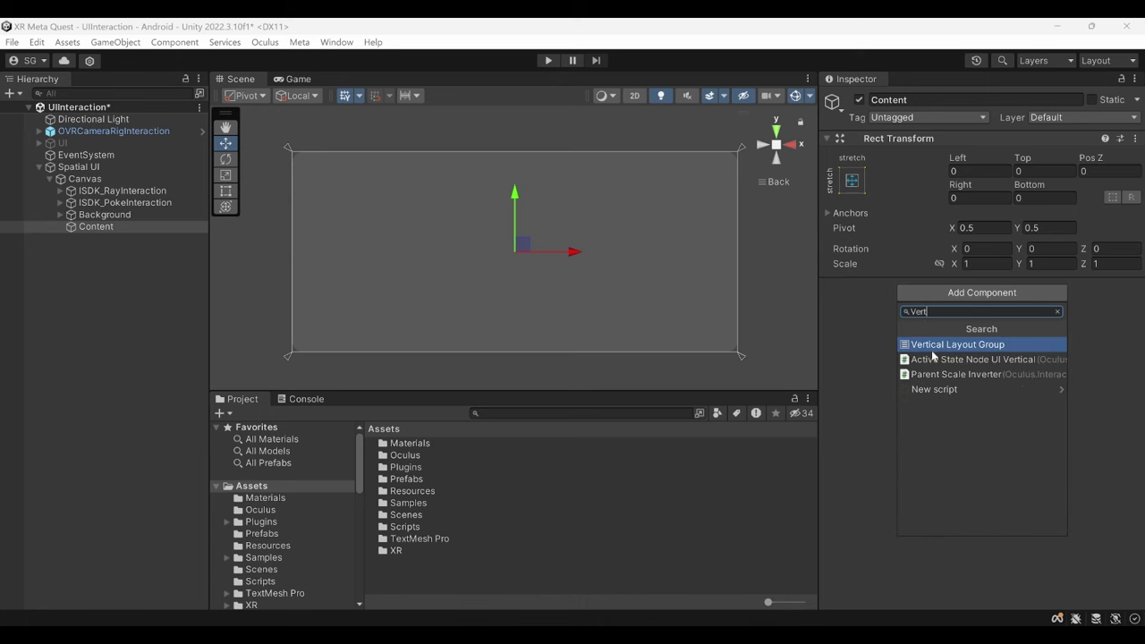
{"action": "left_click", "coordinate": [934, 348]}
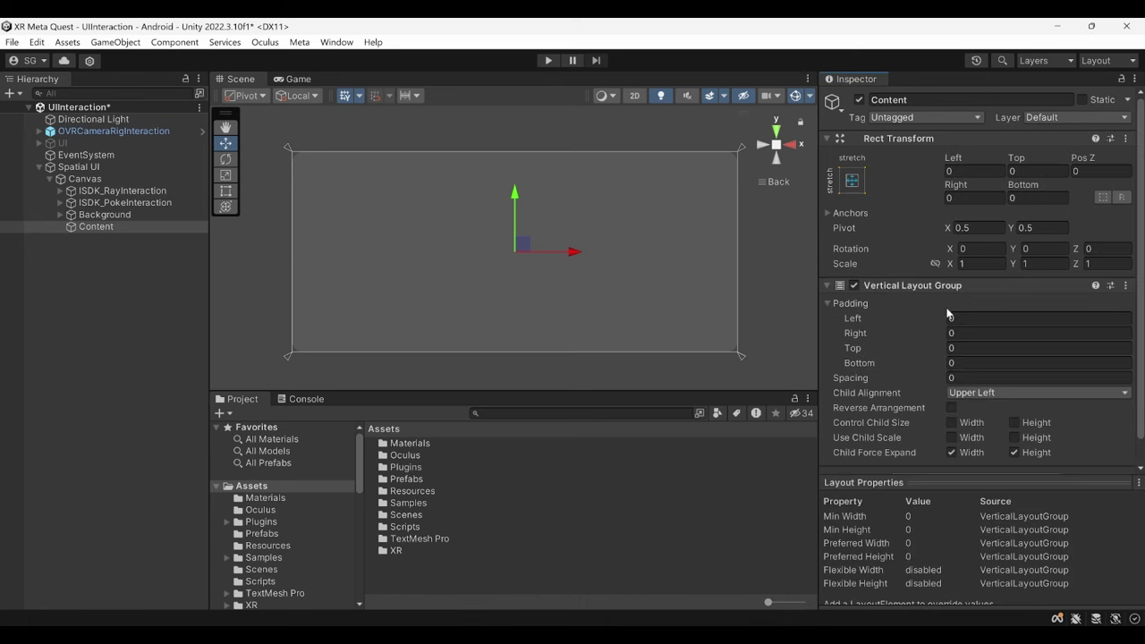
{"action": "left_click", "coordinate": [953, 318]}
{"action": "type", "text": "20"}
{"action": "left_click", "coordinate": [958, 332]}
{"action": "type", "text": "20"}
Set the layout group's child alignment to Middle Center and enable Control Child Size for width.
{"action": "scroll", "coordinate": [929, 364], "scroll_direction": "down", "scroll_amount": 1}
{"action": "left_click", "coordinate": [964, 368]}
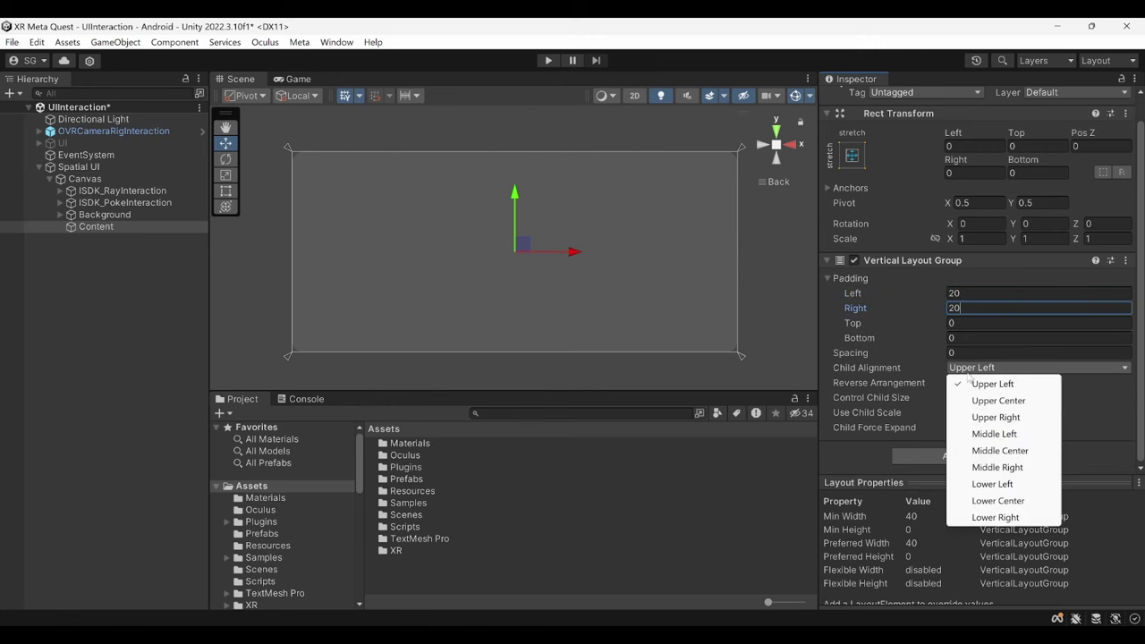
{"action": "left_click", "coordinate": [1000, 451]}
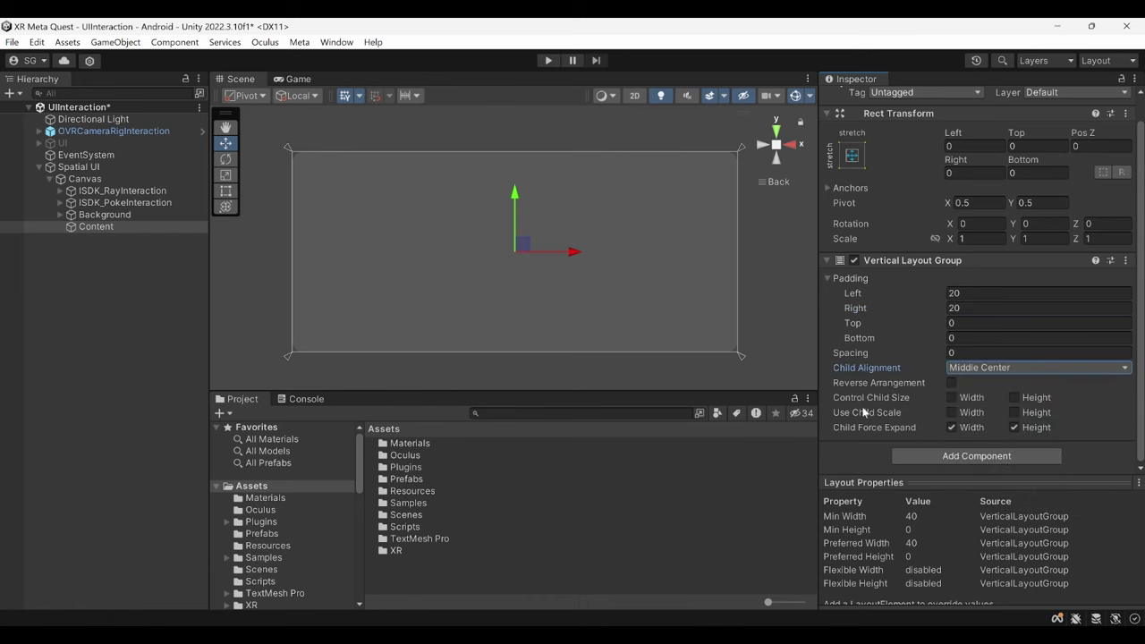
{"action": "left_click", "coordinate": [950, 397]}
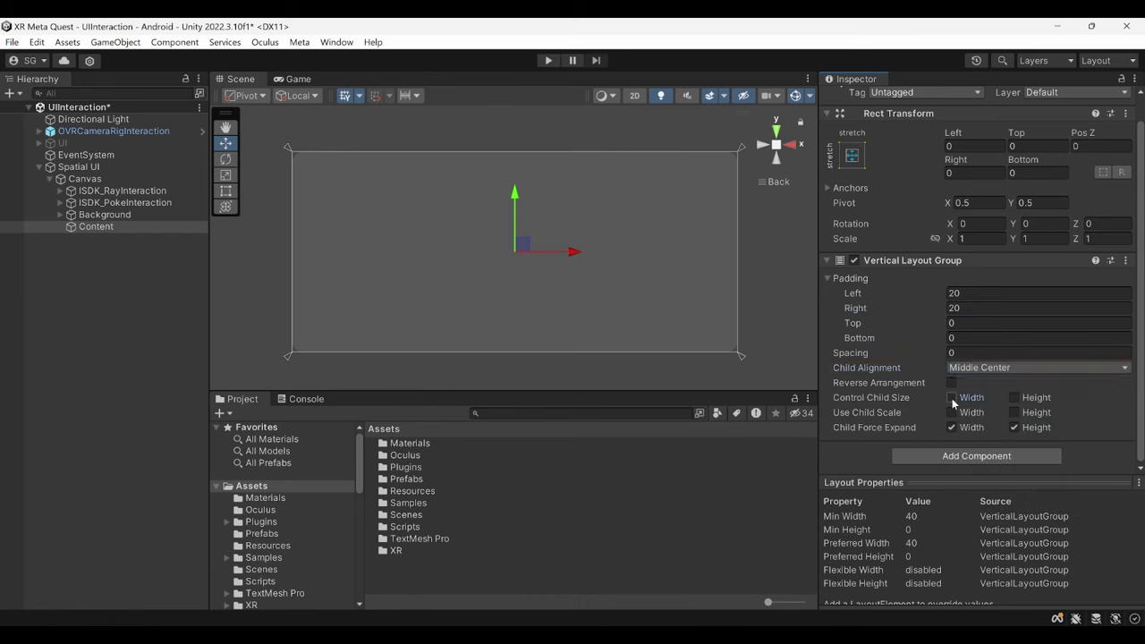
Create an empty child object named Upper under Content and set its height to 150.
{"action": "left_click", "coordinate": [179, 227]}
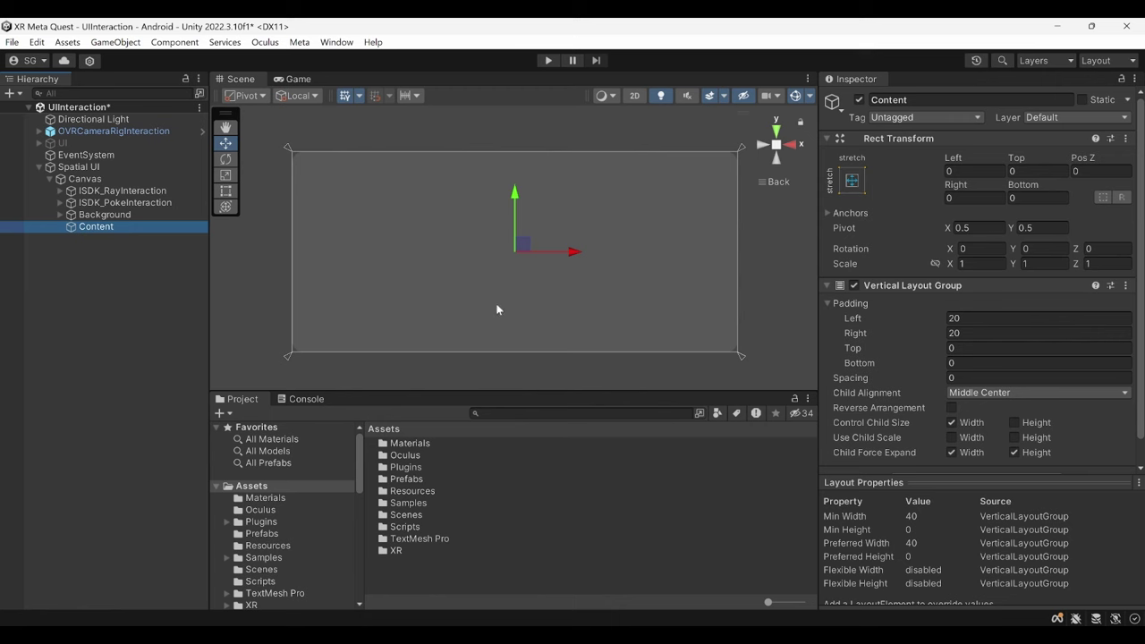
{"action": "right_click", "coordinate": [130, 226]}
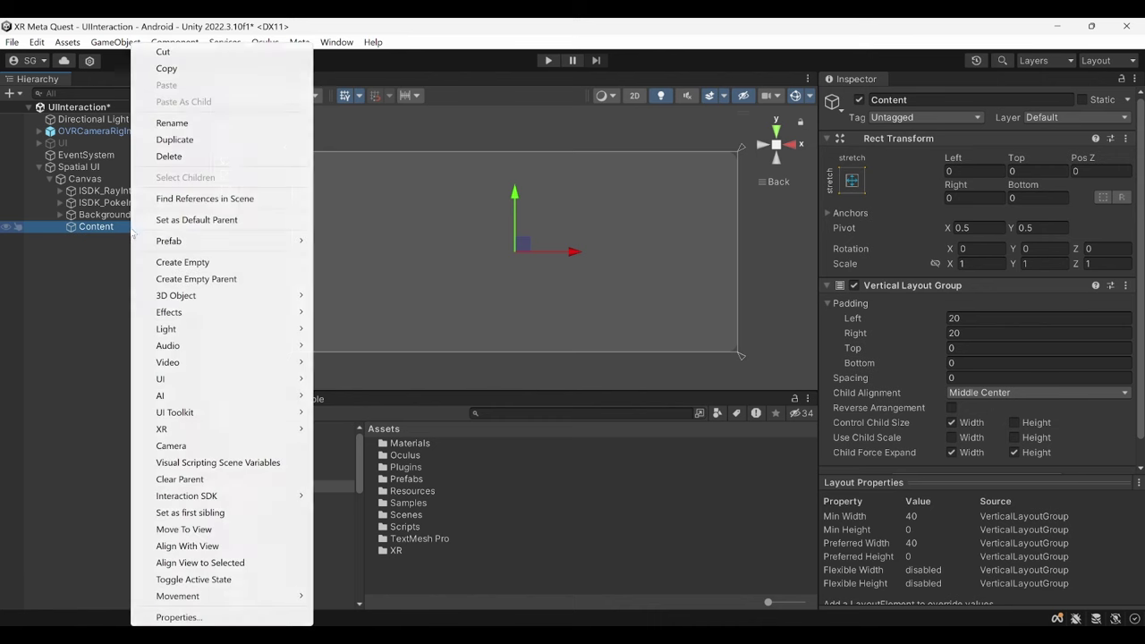
{"action": "left_click", "coordinate": [188, 263]}
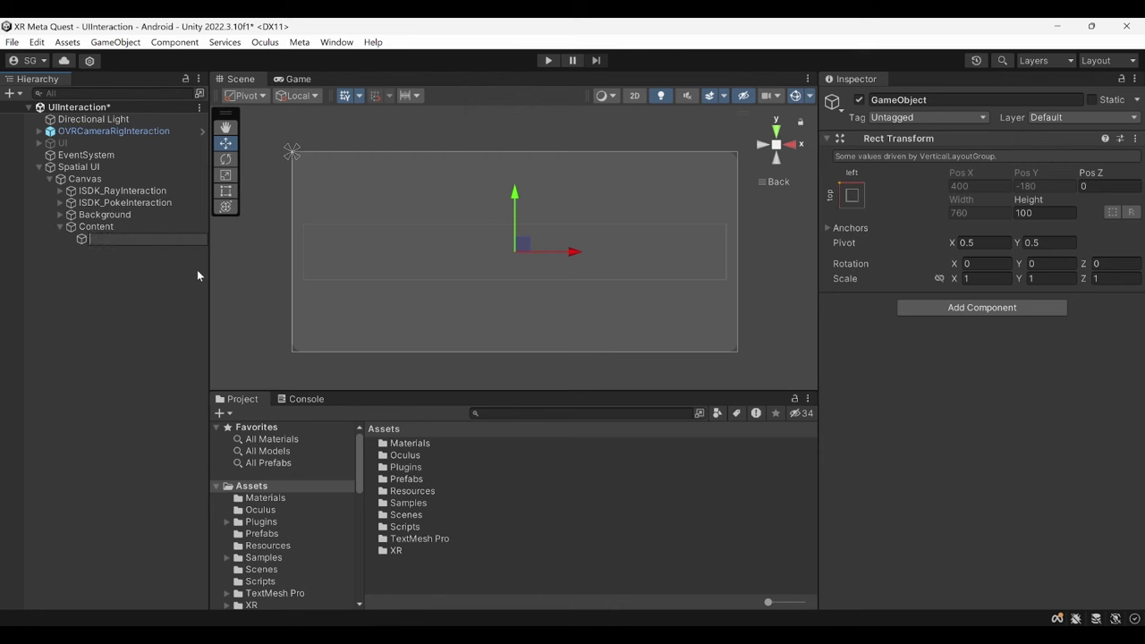
{"action": "type", "text": "Upper"}
{"action": "key", "text": "Return"}
{"action": "left_click", "coordinate": [1048, 212]}
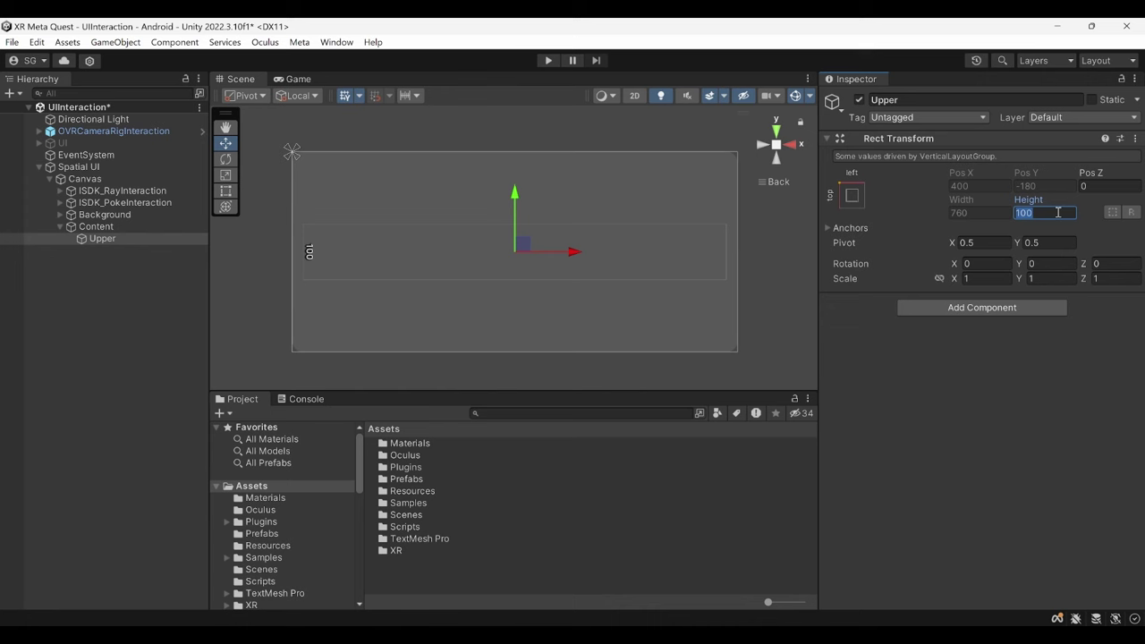
{"action": "type", "text": "150"}
Duplicate the Upper object and rename the copy to Bottom.
{"action": "left_click", "coordinate": [134, 239]}
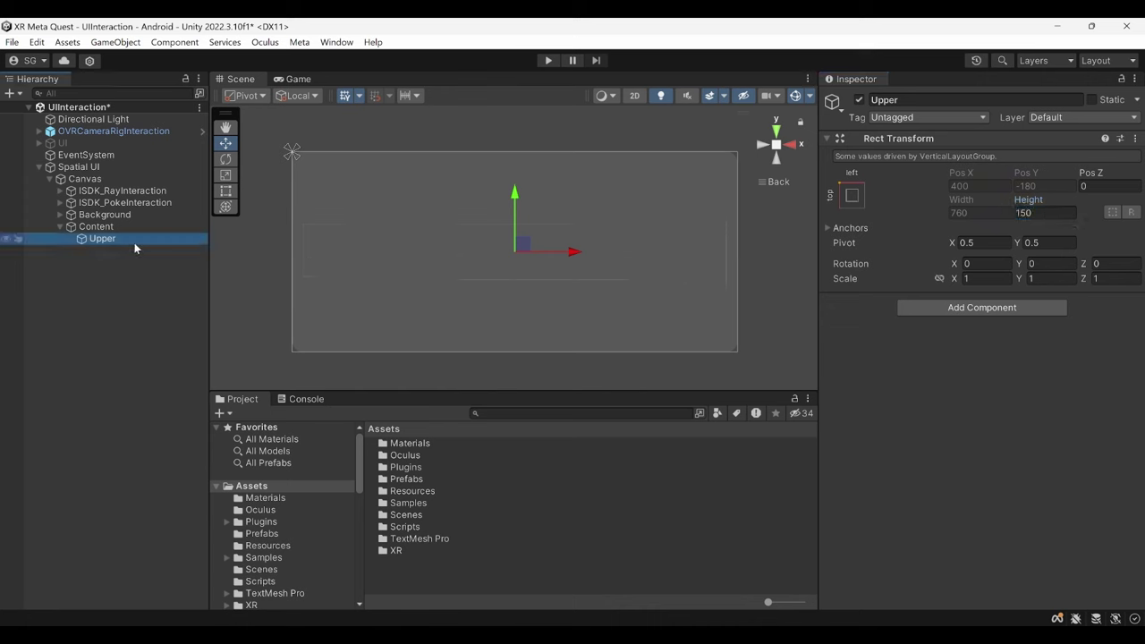
{"action": "key", "text": "ctrl+d"}
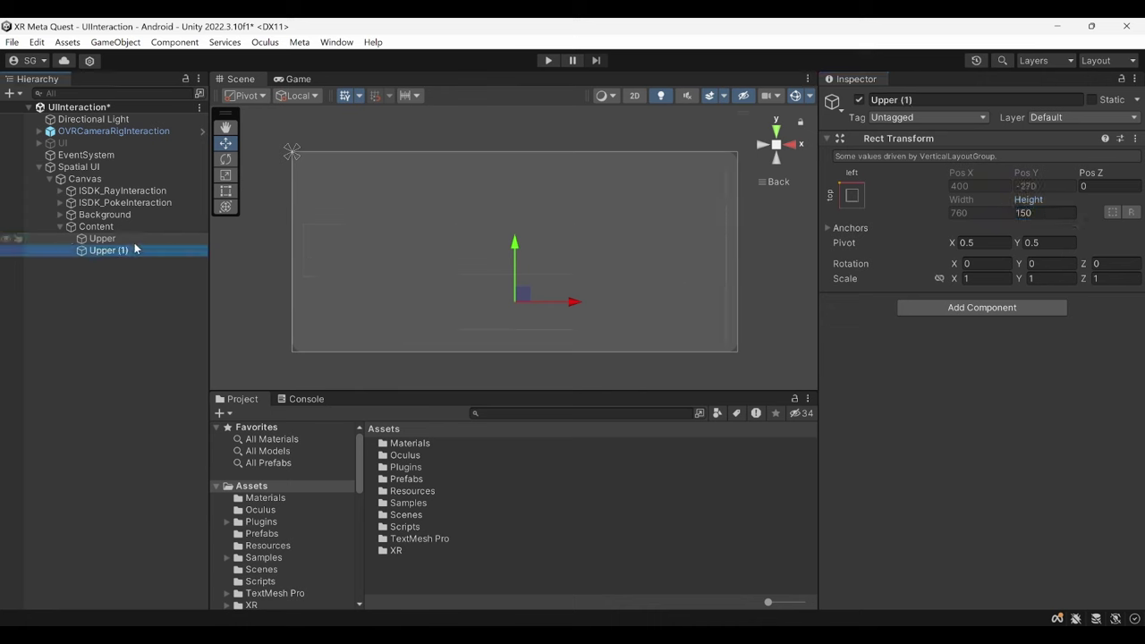
{"action": "right_click", "coordinate": [141, 249]}
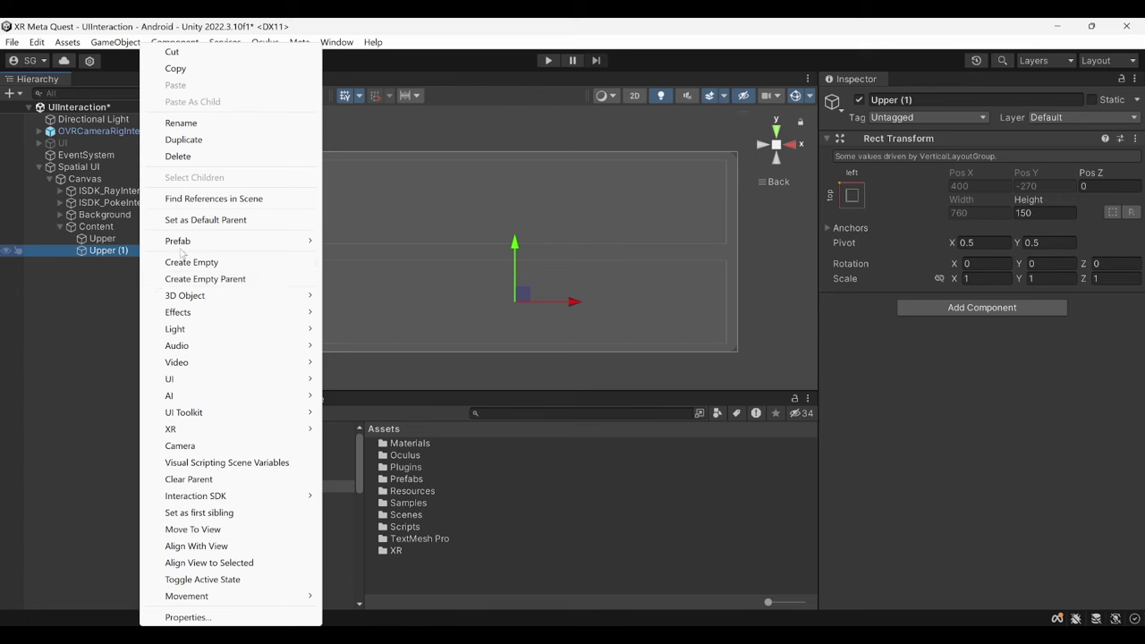
{"action": "left_click", "coordinate": [184, 130]}
{"action": "type", "text": "Bottom"}
{"action": "key", "text": "Return"}
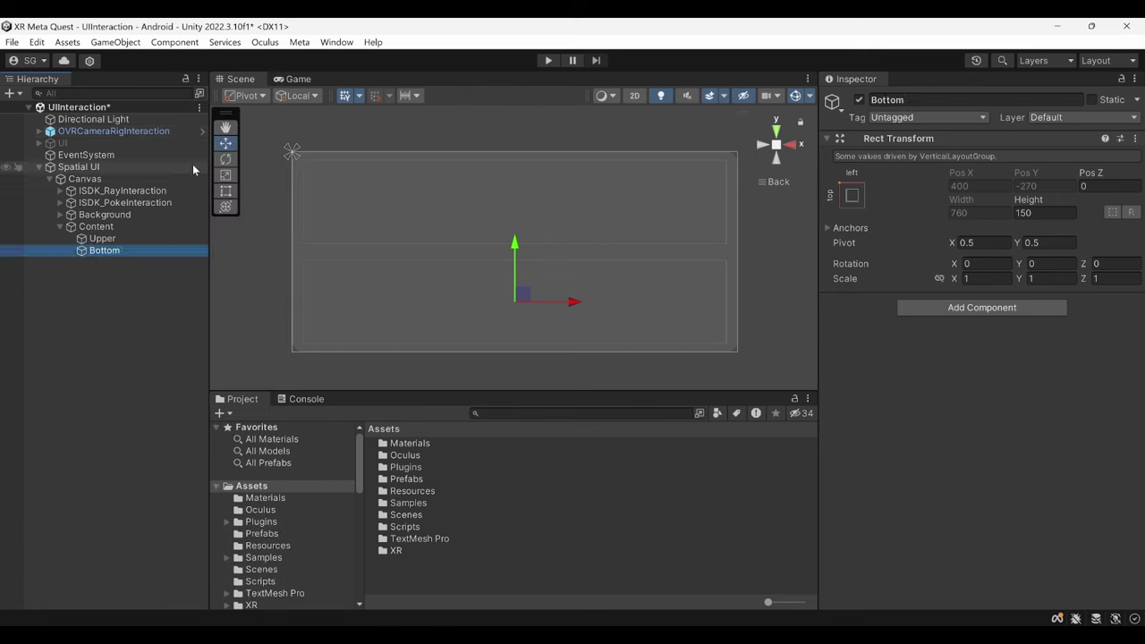
Add a UI Image as a child of the Upper object.
{"action": "left_click", "coordinate": [123, 240]}
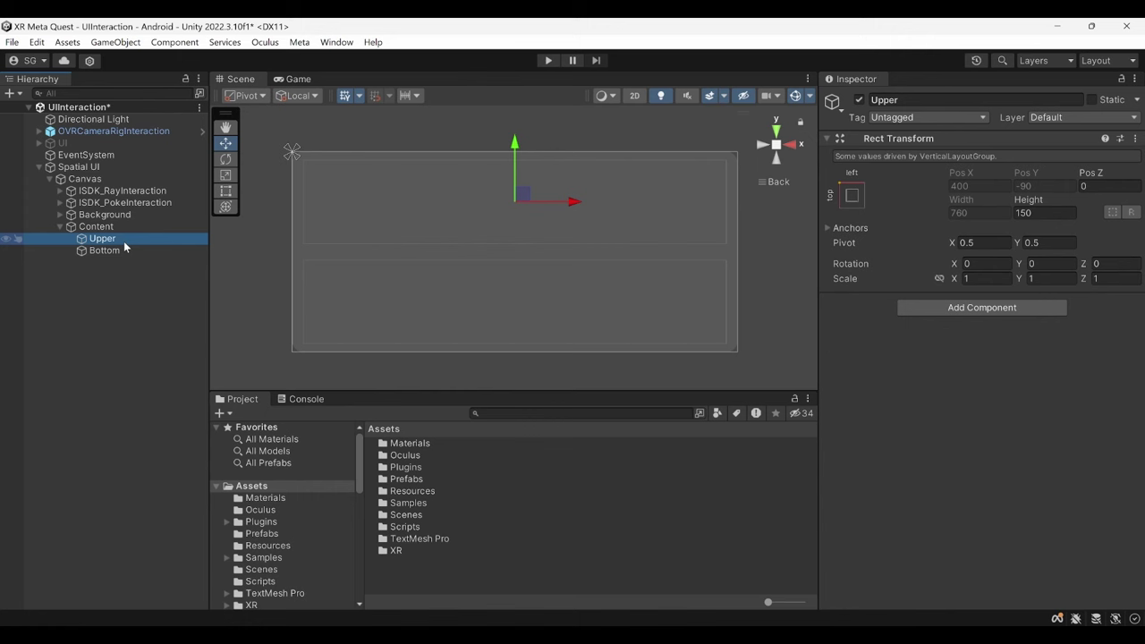
{"action": "right_click", "coordinate": [123, 242]}
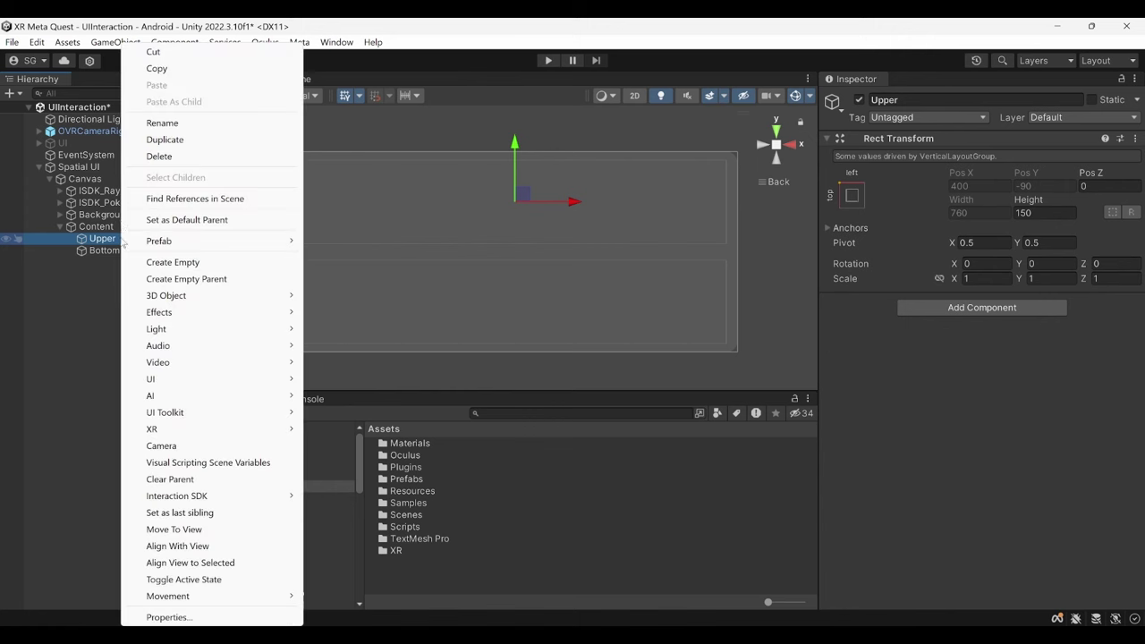
{"action": "mouse_move", "coordinate": [182, 384]}
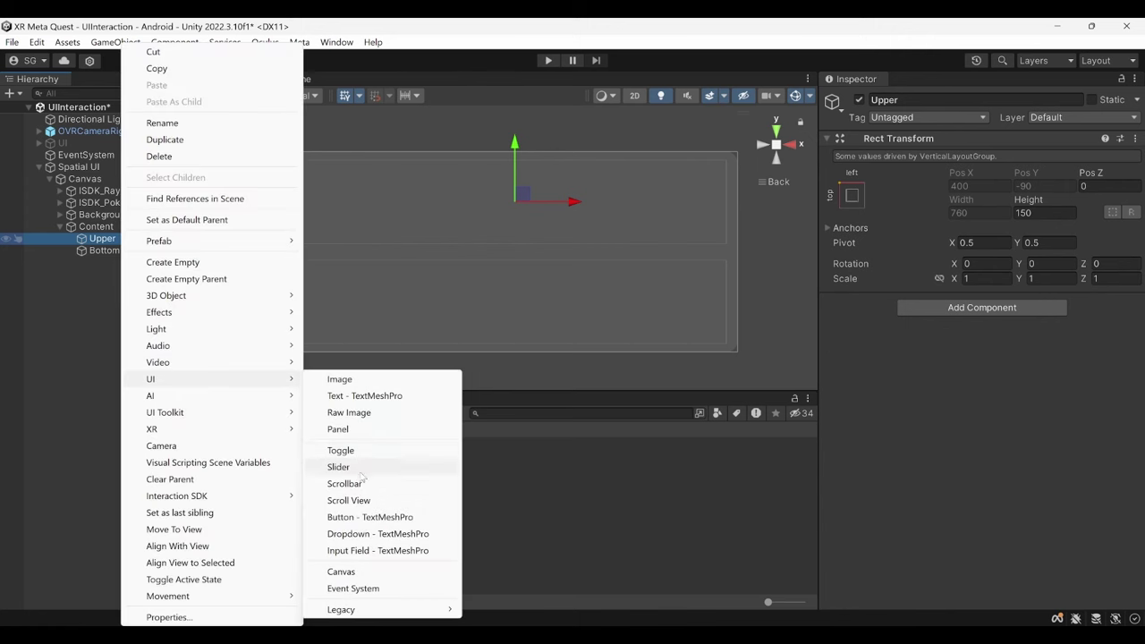
{"action": "left_click", "coordinate": [340, 379]}
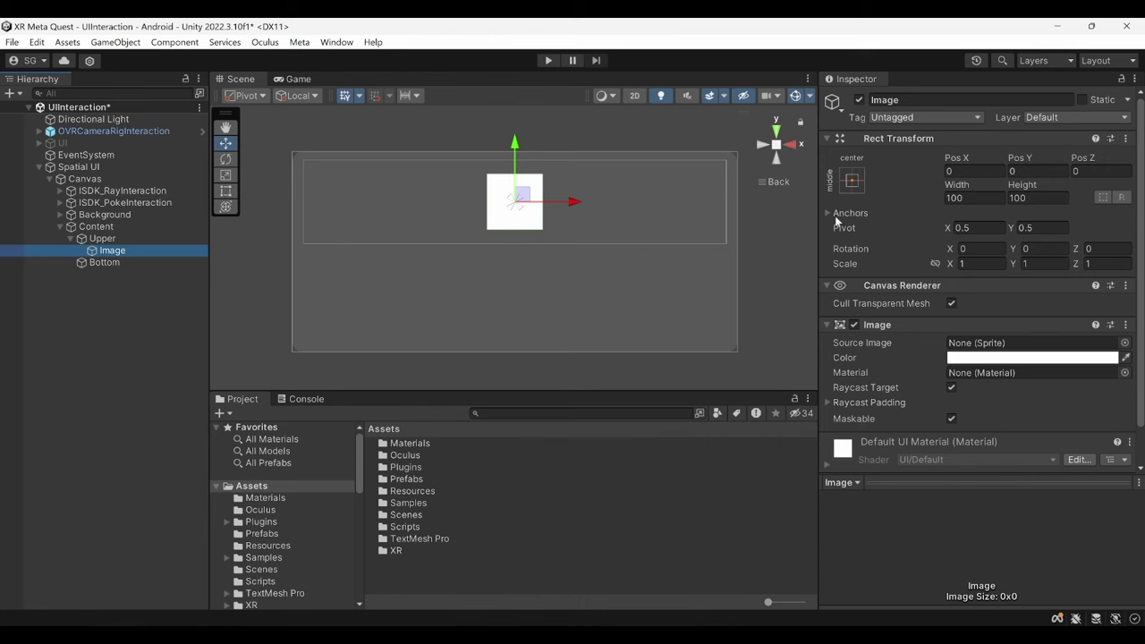
Stretch the Image across Upper in both directions with Left, Top, Right and Bottom offsets of 0.
{"action": "left_click", "coordinate": [852, 180]}
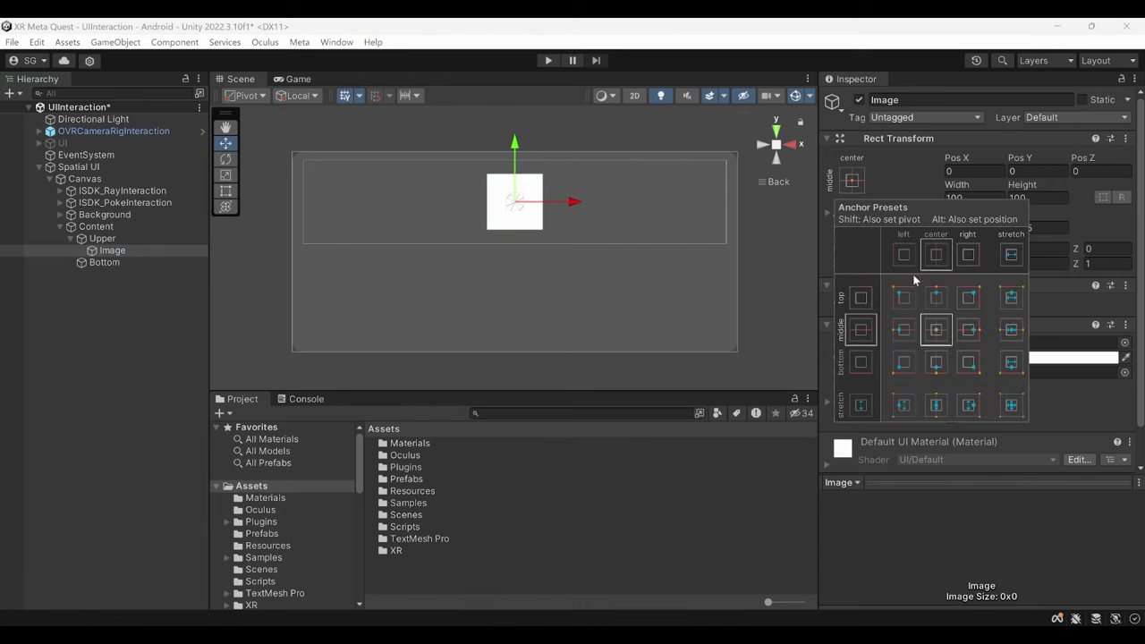
{"action": "left_click", "coordinate": [1010, 408]}
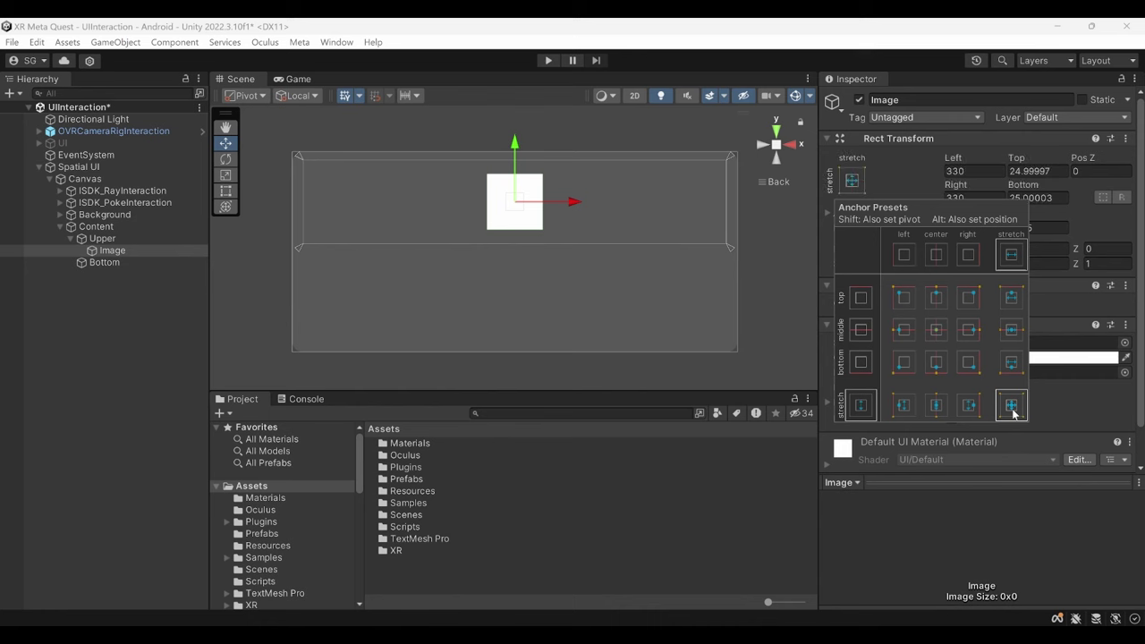
{"action": "left_click", "coordinate": [990, 176]}
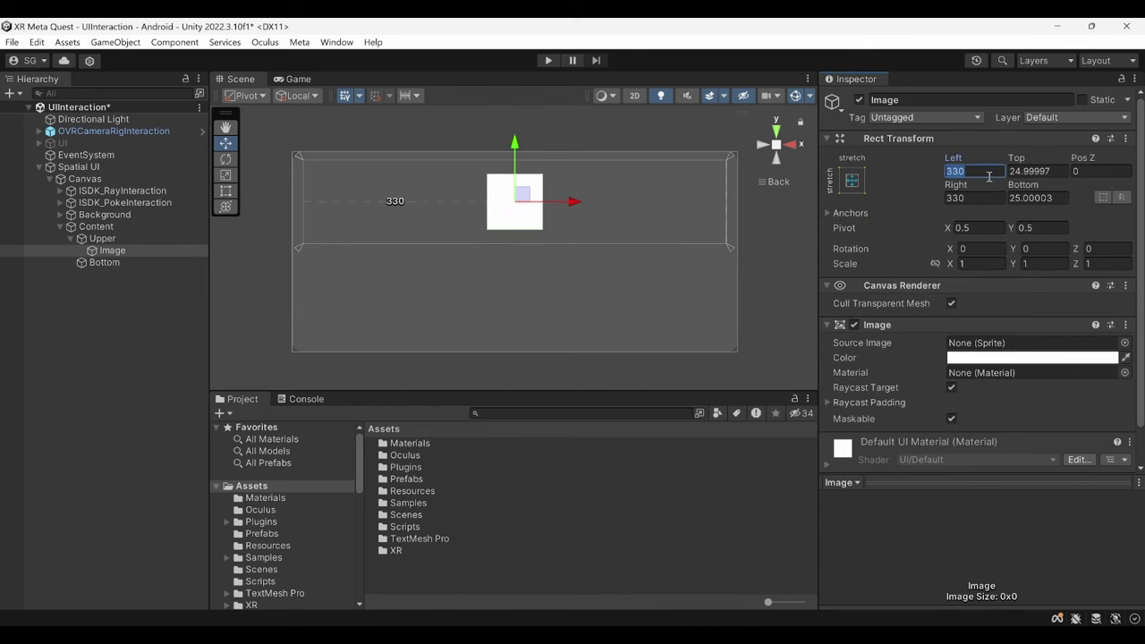
{"action": "type", "text": "0"}
{"action": "key", "text": "Tab"}
{"action": "type", "text": "0"}
{"action": "key", "text": "Tab"}
{"action": "key", "text": "Tab"}
{"action": "type", "text": "0"}
{"action": "key", "text": "Tab"}
{"action": "type", "text": "0"}
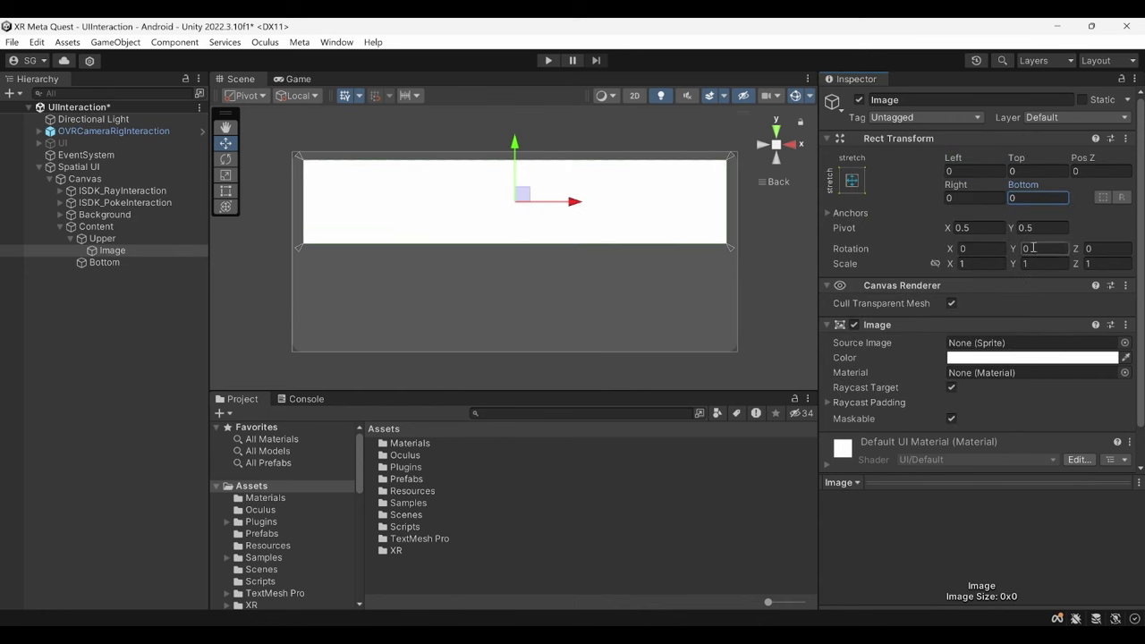
Assign the RoundCorners_4 sprite as the source image of Upper's Image, searching with package assets included.
{"action": "left_click", "coordinate": [1125, 343]}
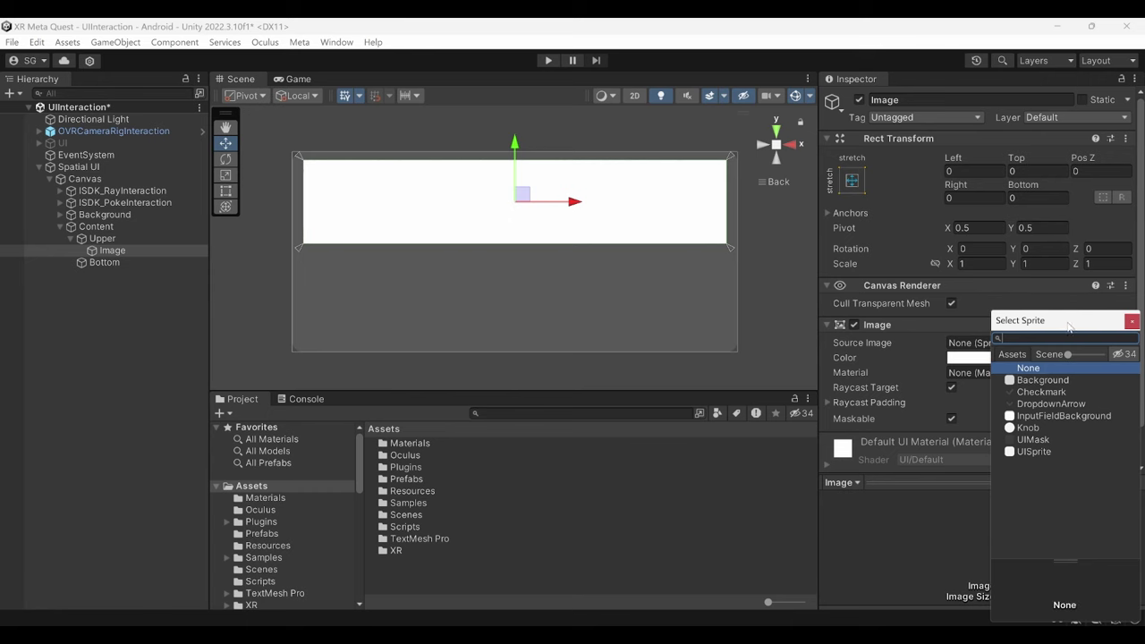
{"action": "type", "text": "RoundCo"}
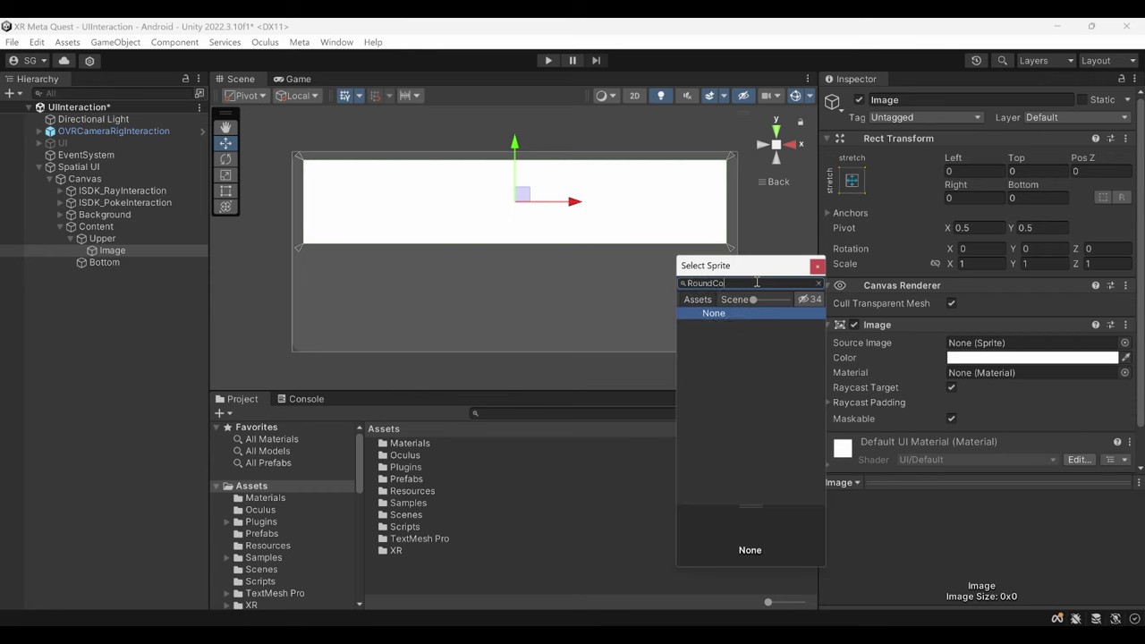
{"action": "type", "text": "rners_4"}
{"action": "left_click", "coordinate": [806, 300]}
{"action": "left_click", "coordinate": [767, 326]}
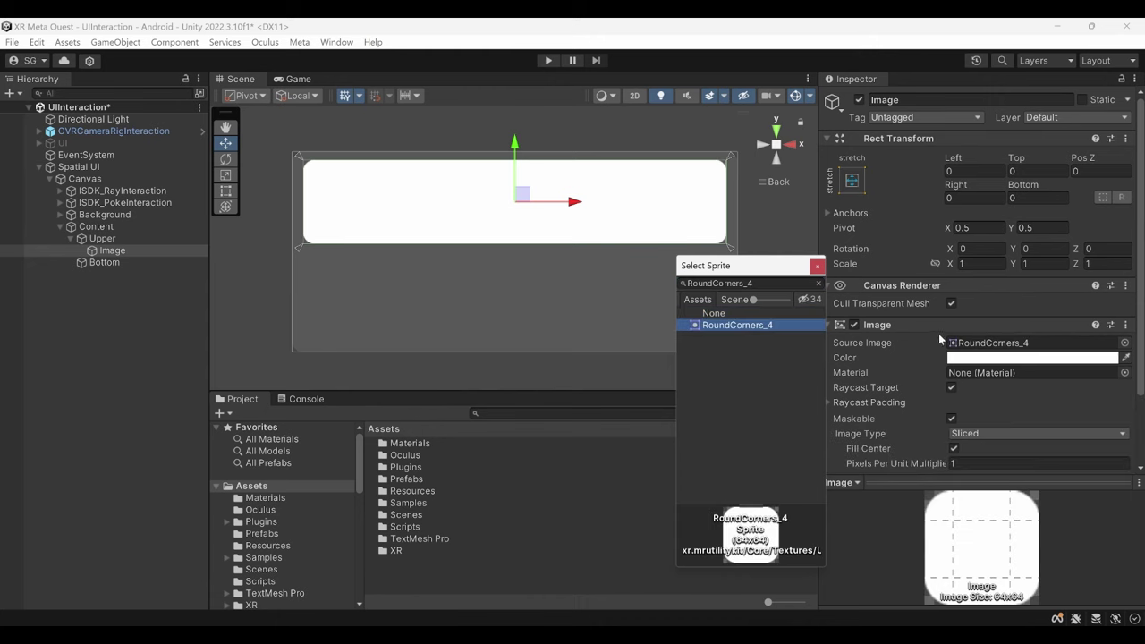
{"action": "key", "text": "Return"}
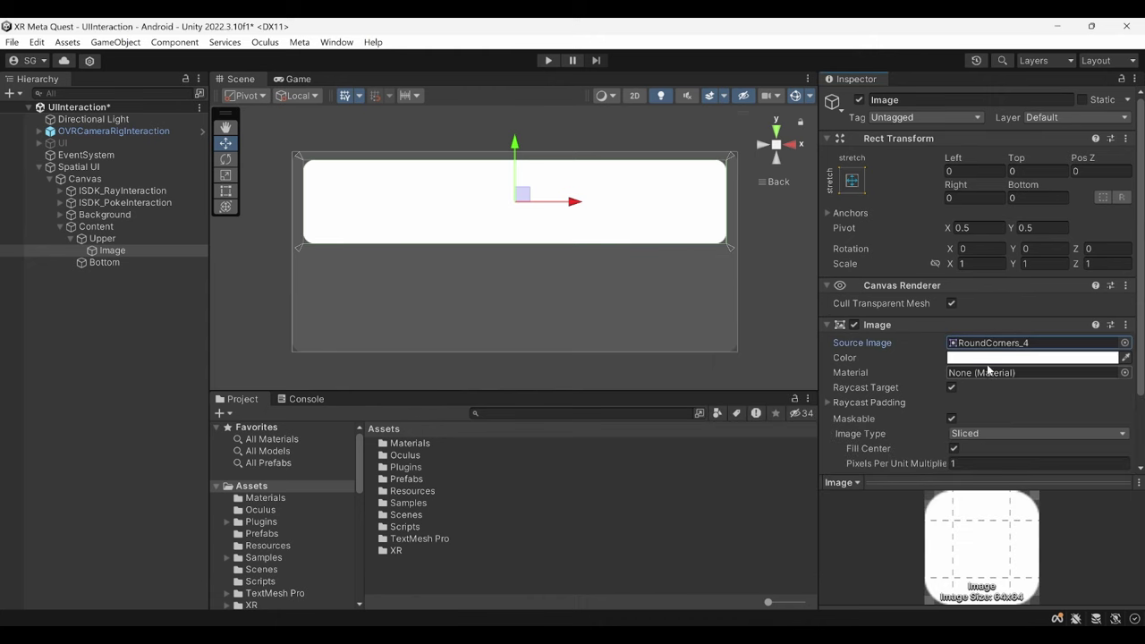
Set the colour of Upper's Image to RGB 0, 170, 110.
{"action": "left_click", "coordinate": [988, 360]}
{"action": "type", "text": "0"}
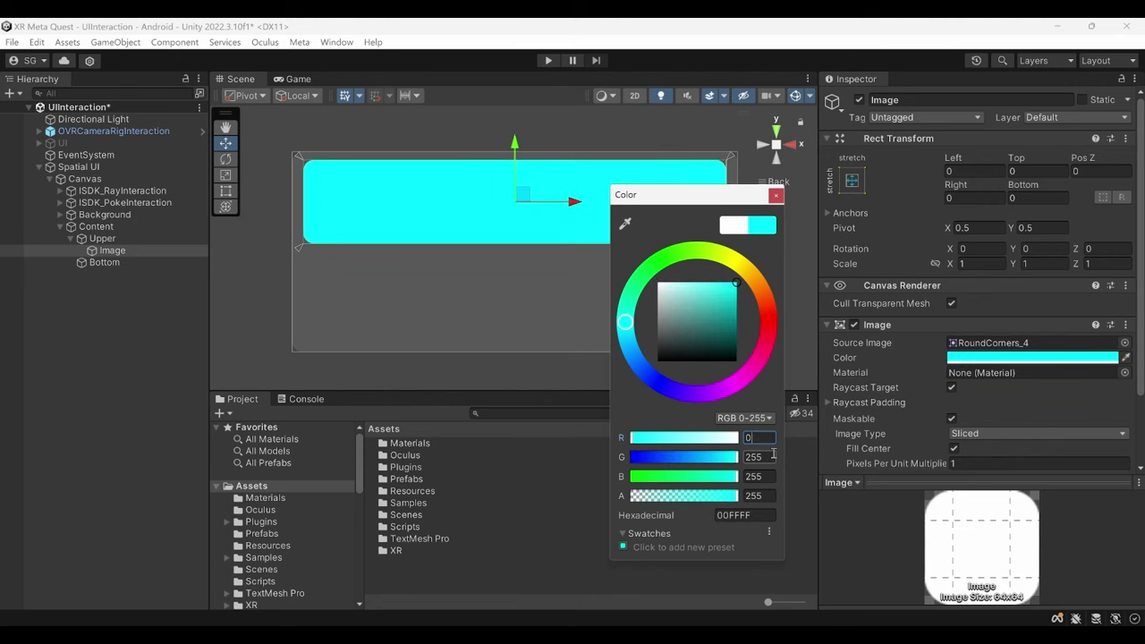
{"action": "left_click", "coordinate": [766, 455]}
{"action": "type", "text": "170"}
{"action": "left_click", "coordinate": [768, 478]}
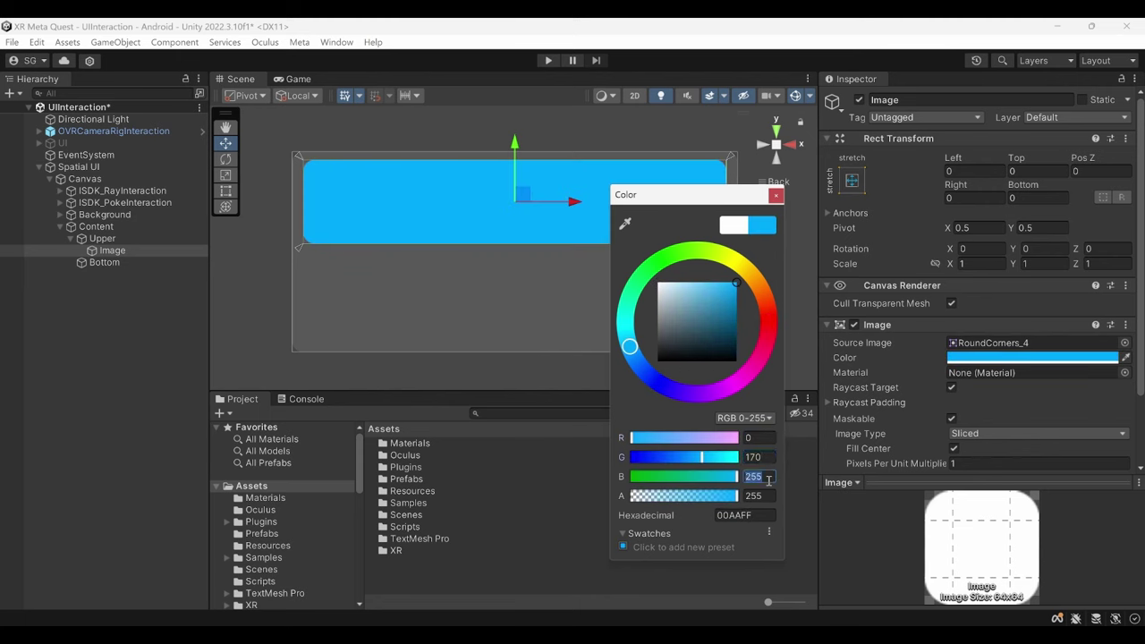
{"action": "type", "text": "100"}
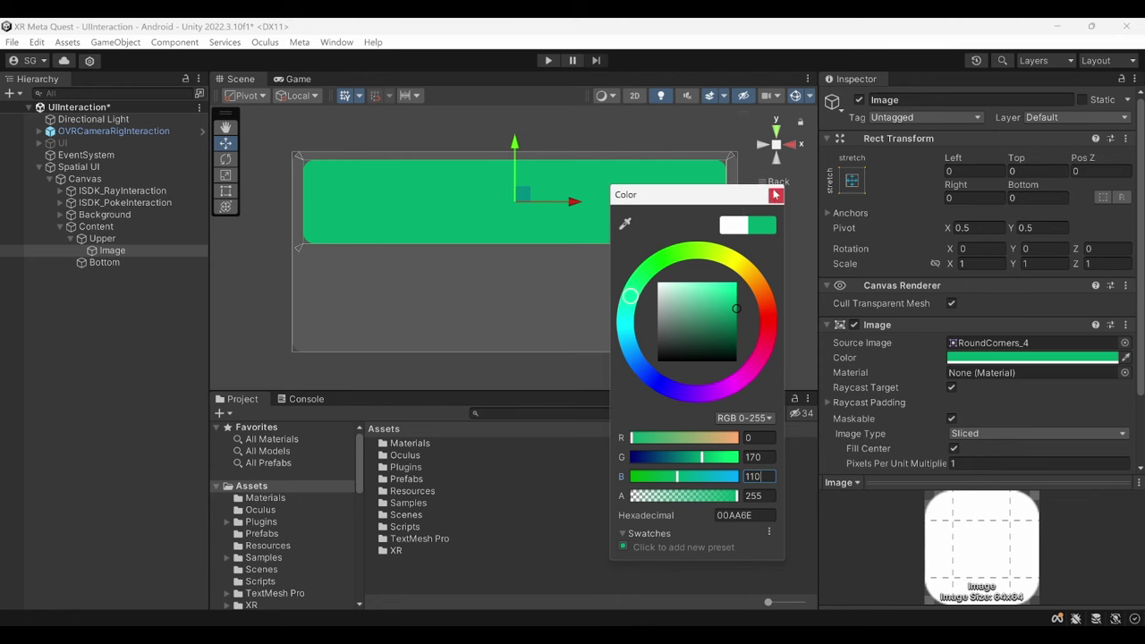
{"action": "left_click", "coordinate": [776, 195]}
Add a UI Scroll View as a child of the Bottom object.
{"action": "left_click", "coordinate": [157, 262]}
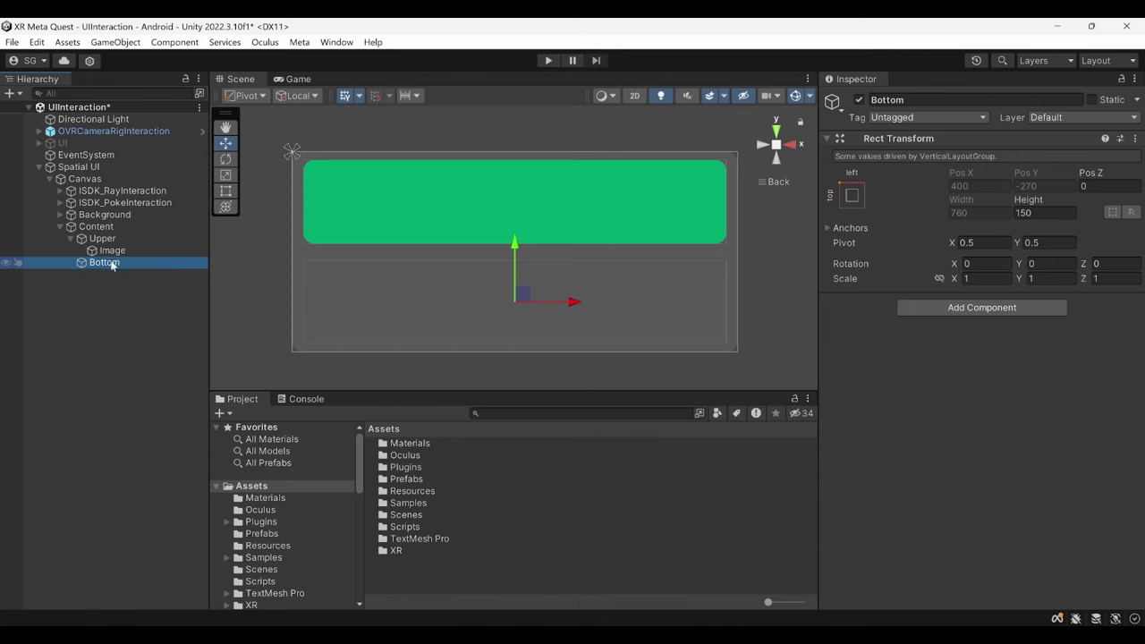
{"action": "right_click", "coordinate": [113, 264]}
{"action": "mouse_move", "coordinate": [174, 379]}
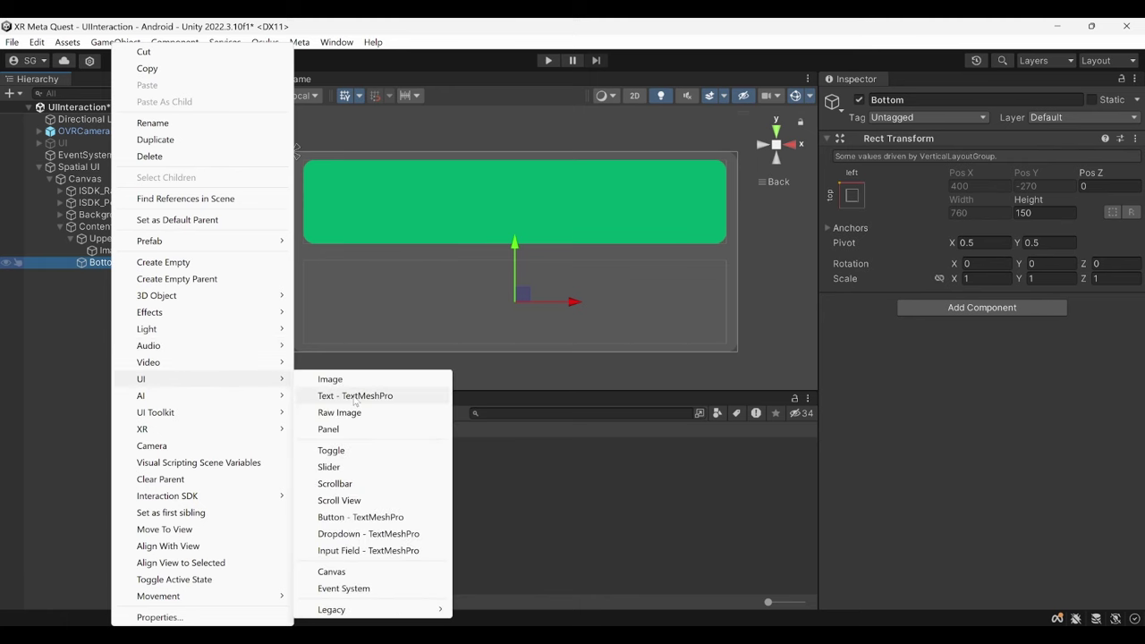
{"action": "left_click", "coordinate": [362, 500]}
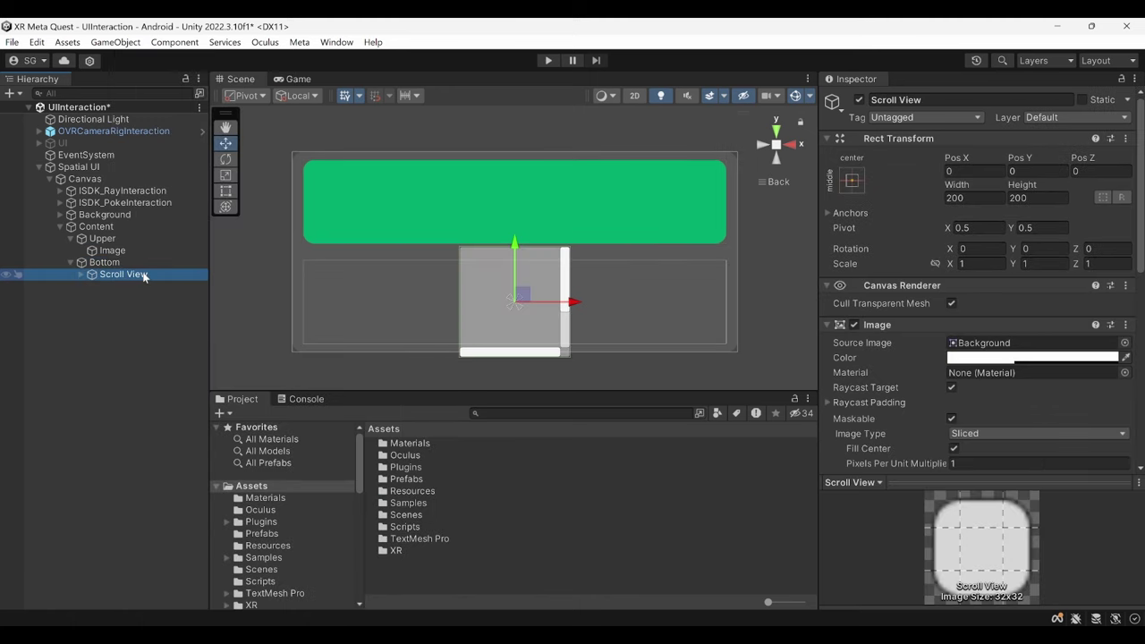
Disable vertical scrolling on the Scroll View and delete both its vertical and horizontal scrollbar objects.
{"action": "scroll", "coordinate": [876, 302], "scroll_direction": "down", "scroll_amount": 6}
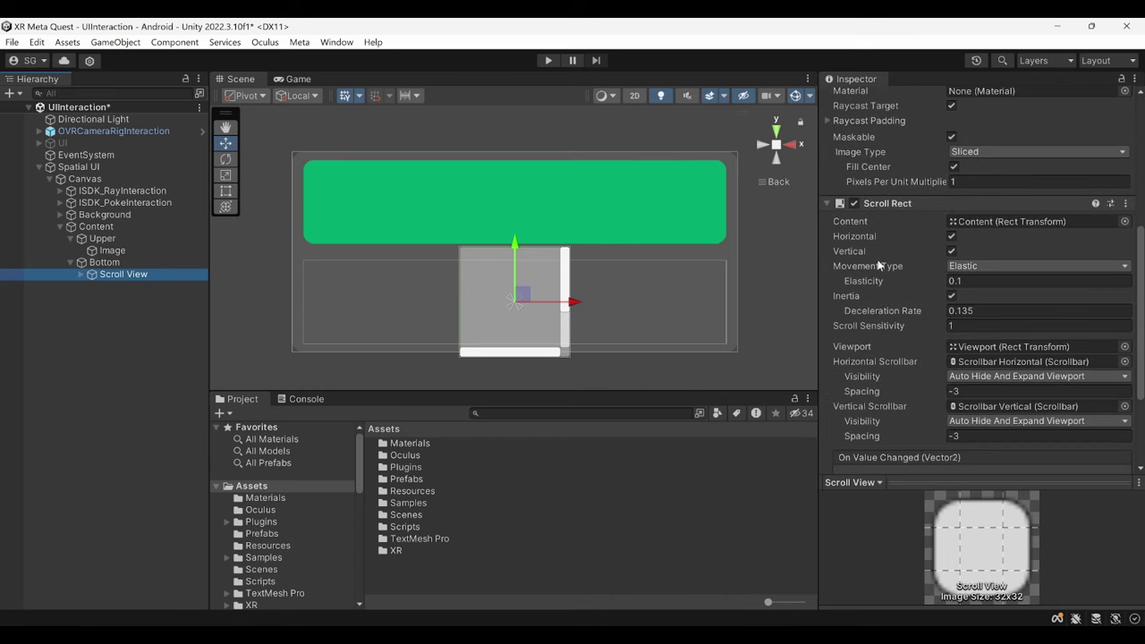
{"action": "left_click", "coordinate": [952, 251]}
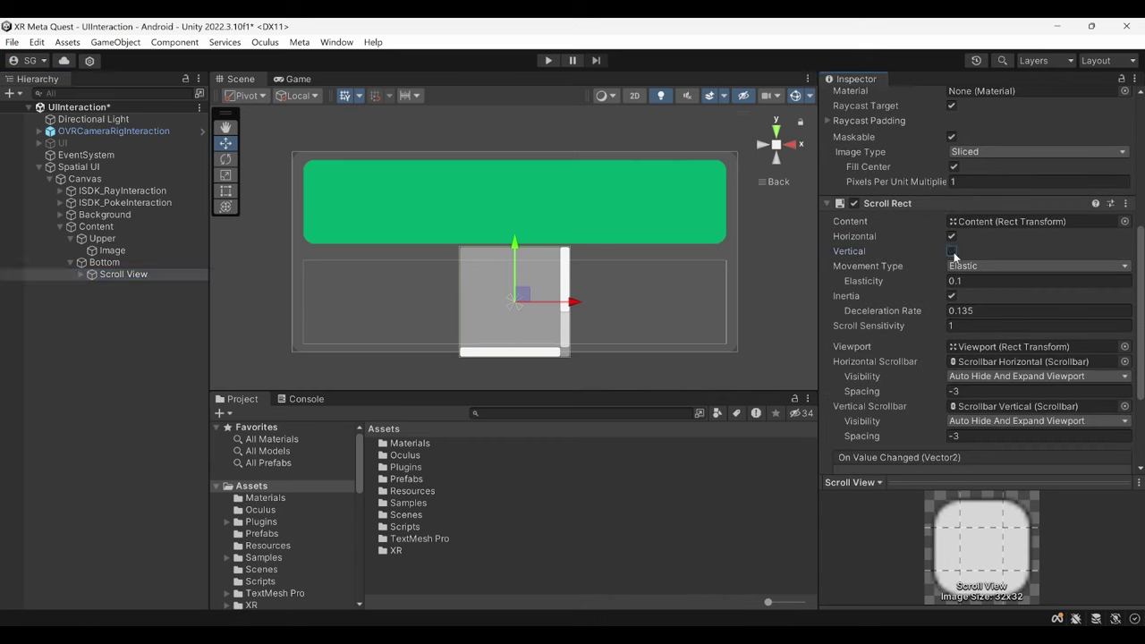
{"action": "left_click", "coordinate": [82, 275]}
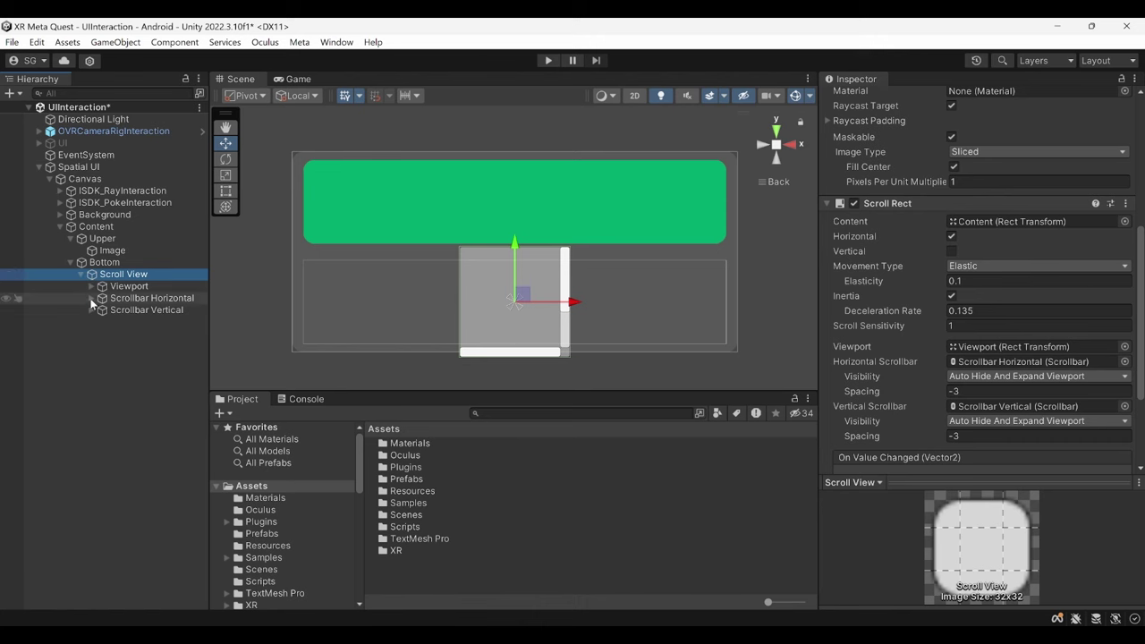
{"action": "left_click", "coordinate": [120, 310]}
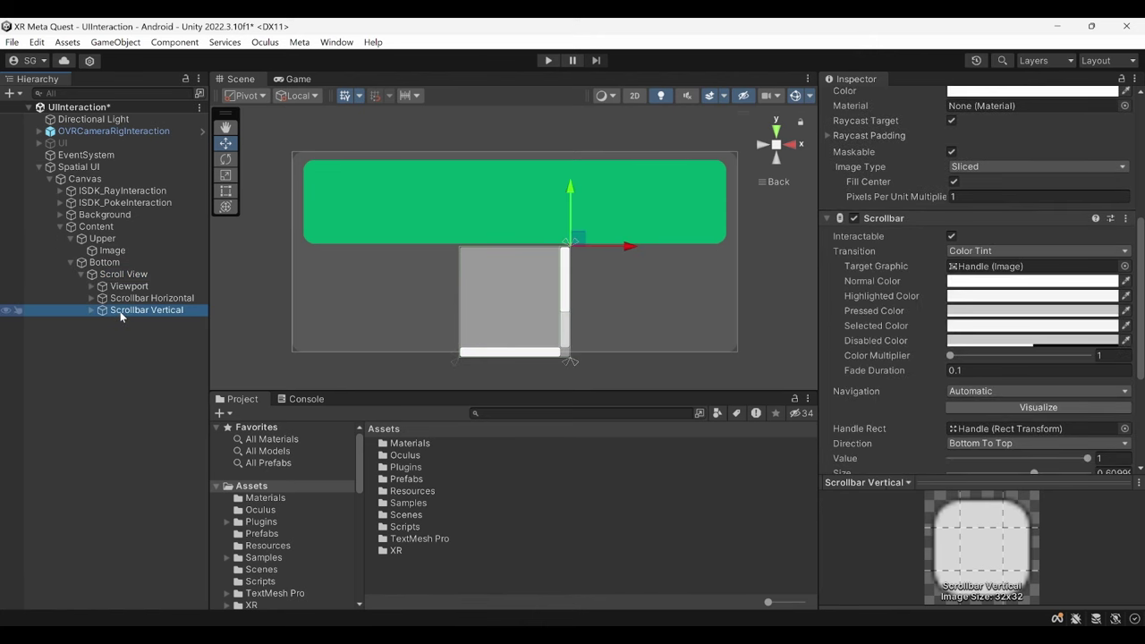
{"action": "key", "text": "Delete"}
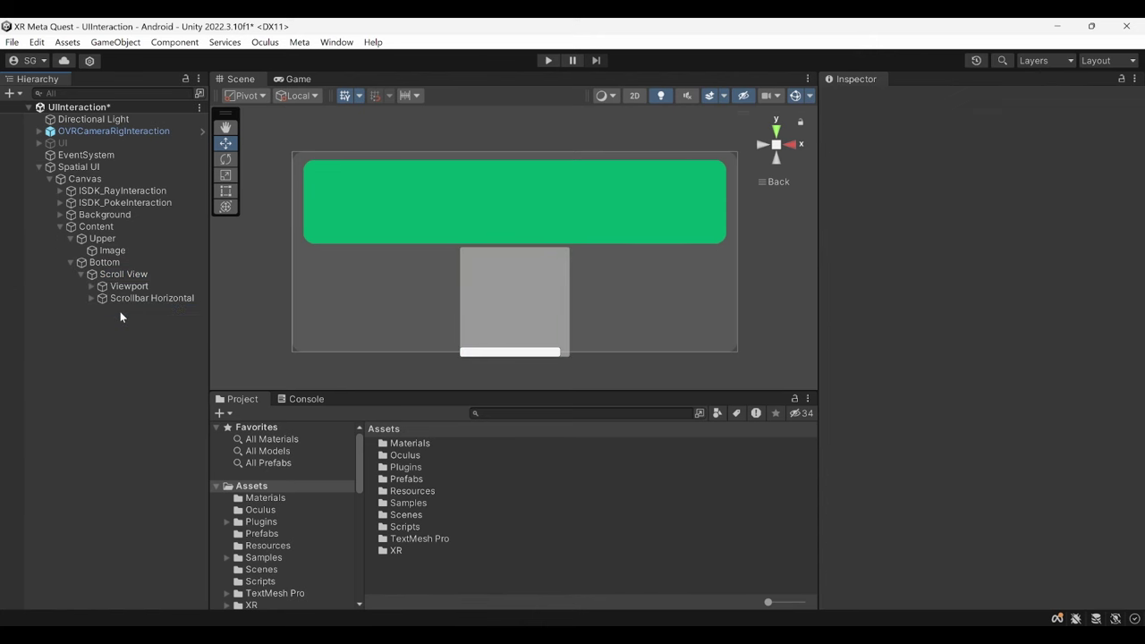
{"action": "left_click", "coordinate": [133, 298]}
{"action": "key", "text": "Delete"}
Anchor the Scroll View to middle with horizontal stretch, setting Left and Right to 0 and Height to 150.
{"action": "left_click", "coordinate": [122, 273]}
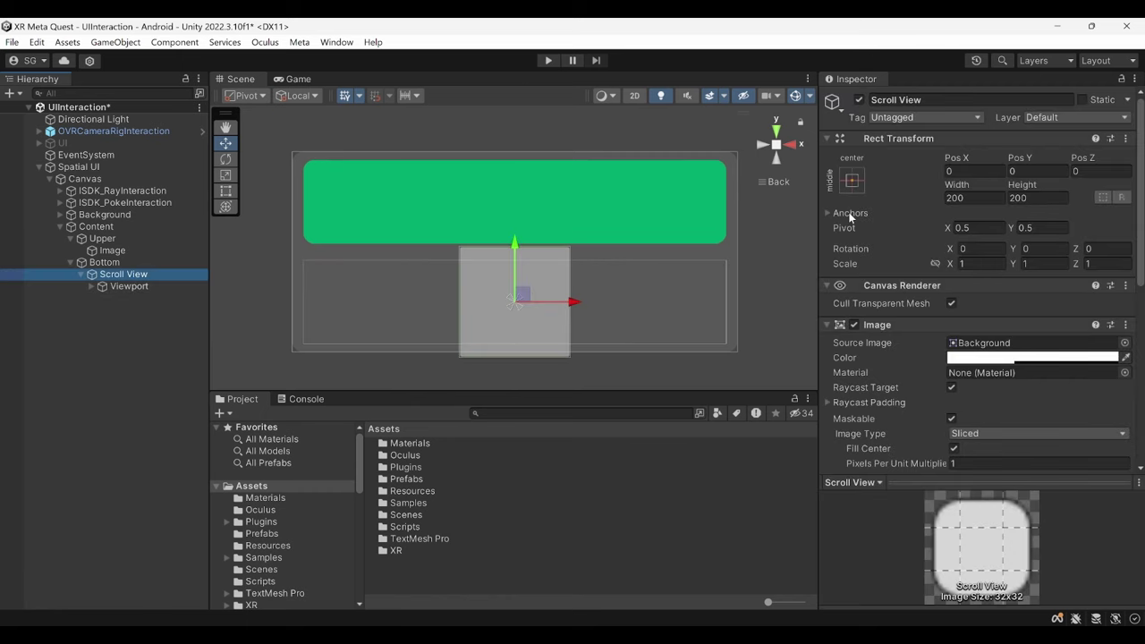
{"action": "left_click", "coordinate": [852, 182]}
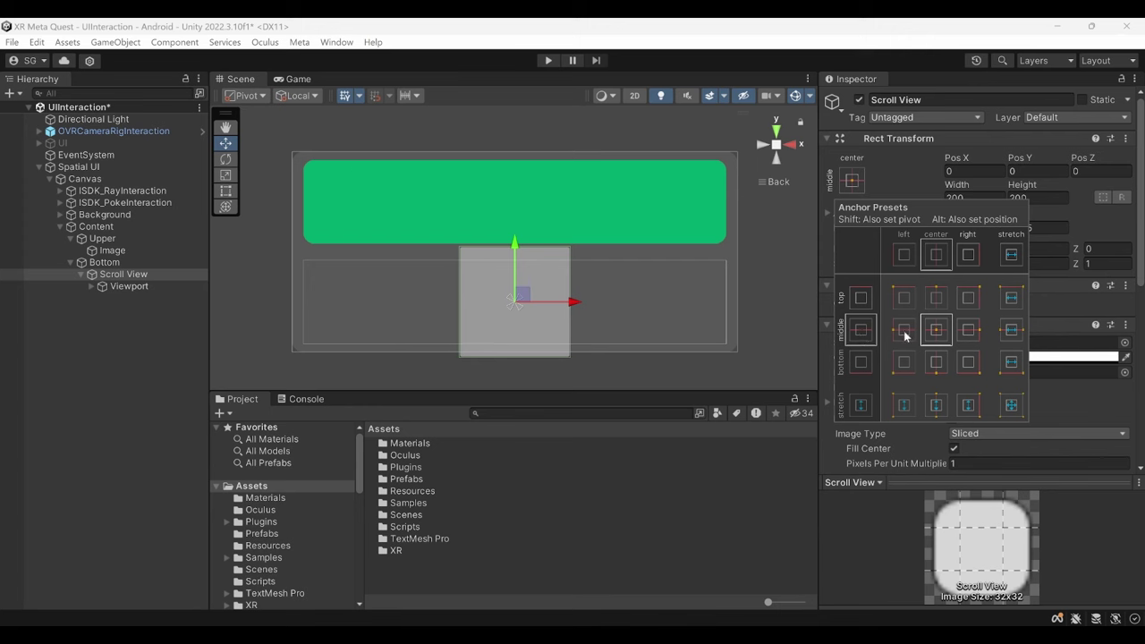
{"action": "left_click", "coordinate": [1012, 331]}
{"action": "left_click", "coordinate": [980, 173]}
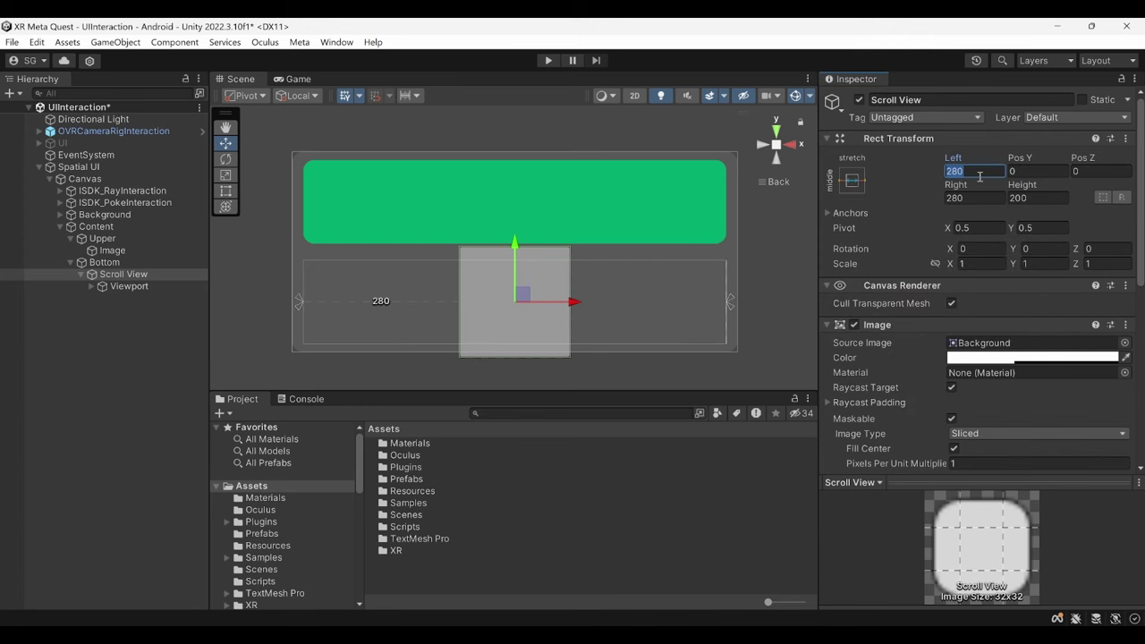
{"action": "type", "text": "0"}
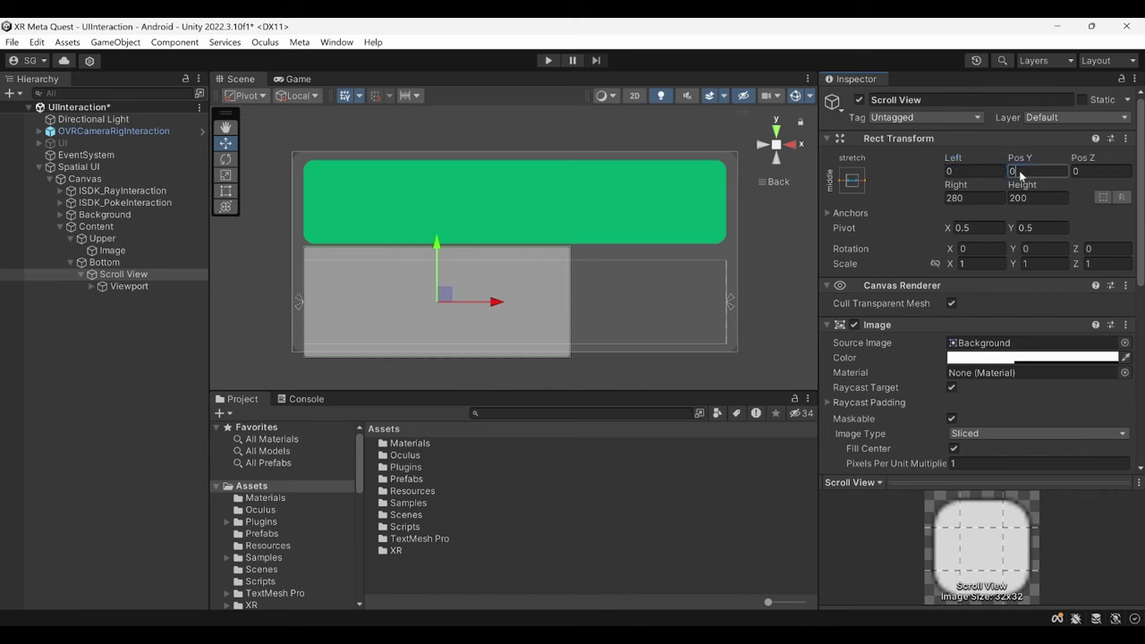
{"action": "left_click", "coordinate": [994, 197]}
{"action": "type", "text": "0"}
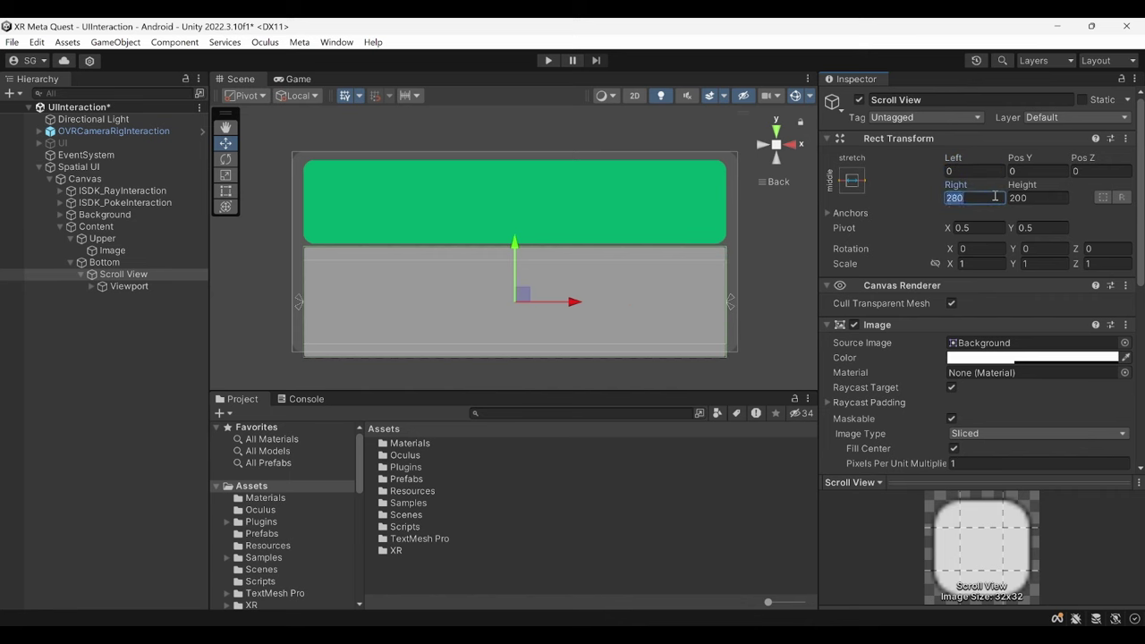
{"action": "left_click", "coordinate": [1038, 199]}
{"action": "type", "text": "1"}
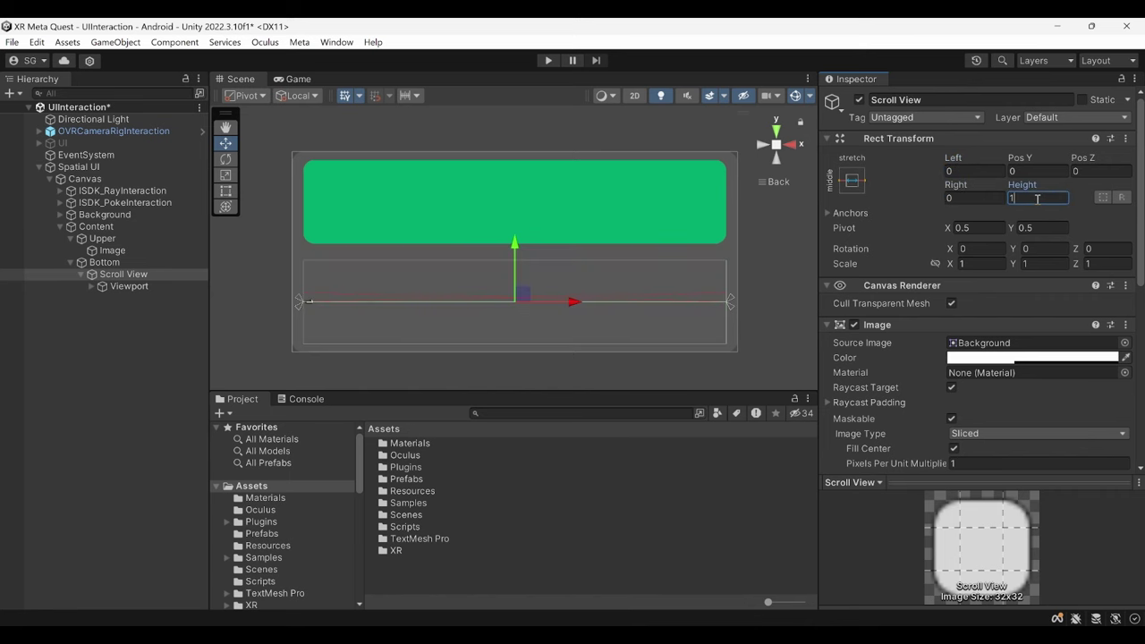
{"action": "type", "text": "50"}
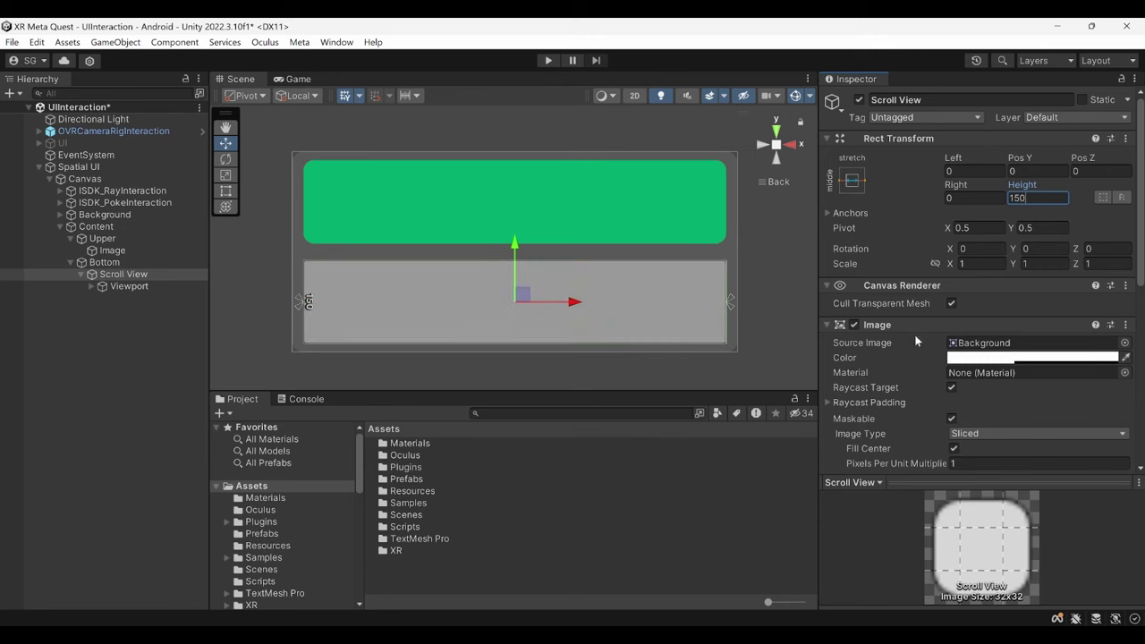
Set the Top and Bottom offsets of the Scroll View's Viewport to 8.5 each.
{"action": "left_click", "coordinate": [125, 287]}
{"action": "left_click", "coordinate": [1023, 171]}
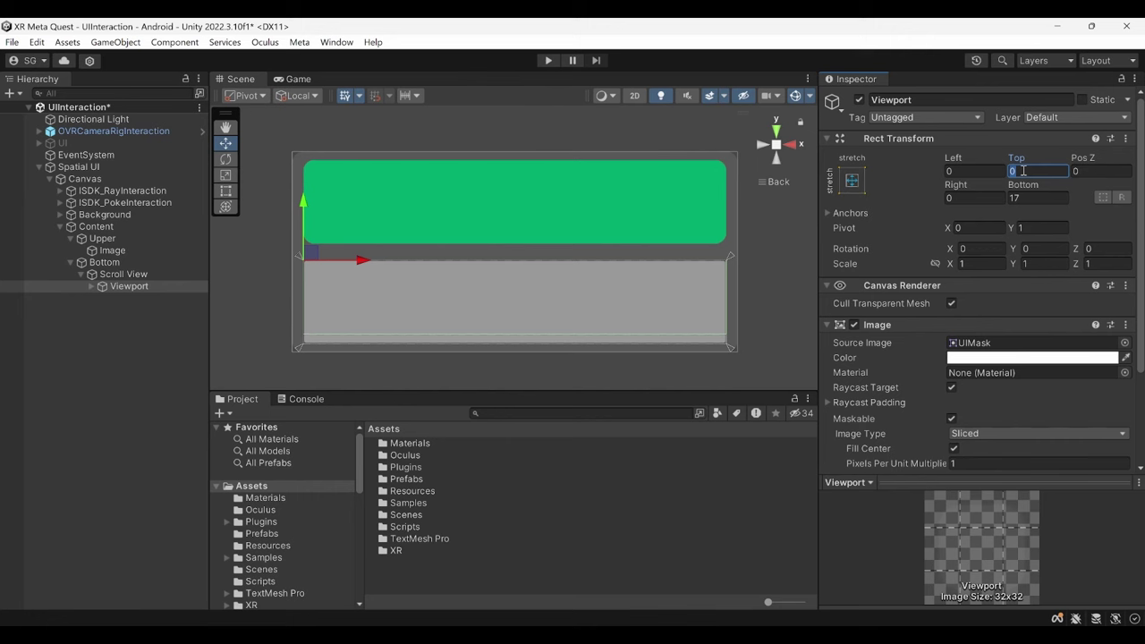
{"action": "type", "text": "8"}
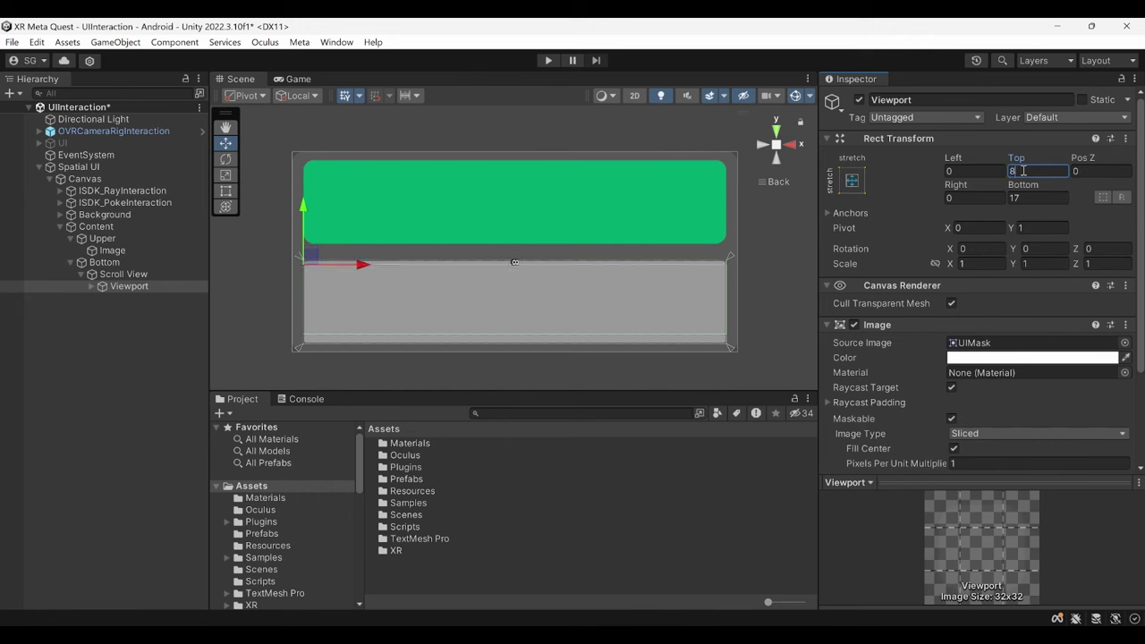
{"action": "type", "text": ".5"}
{"action": "left_click", "coordinate": [1034, 196]}
{"action": "type", "text": "47"}
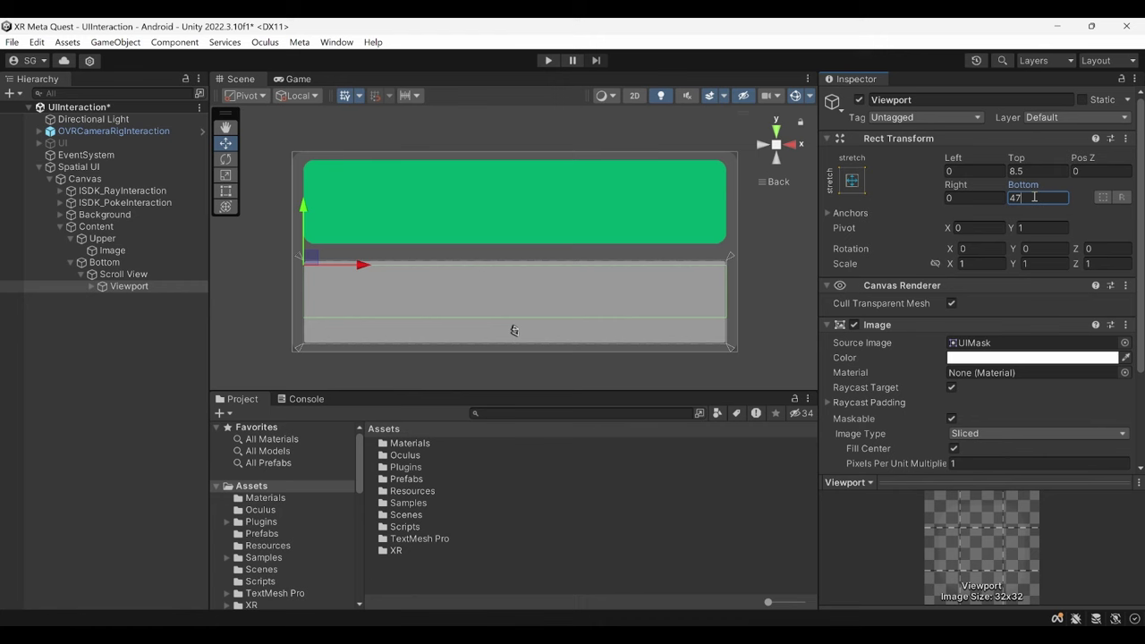
{"action": "key", "text": "BackSpace"}
{"action": "key", "text": "BackSpace"}
{"action": "type", "text": "8.5"}
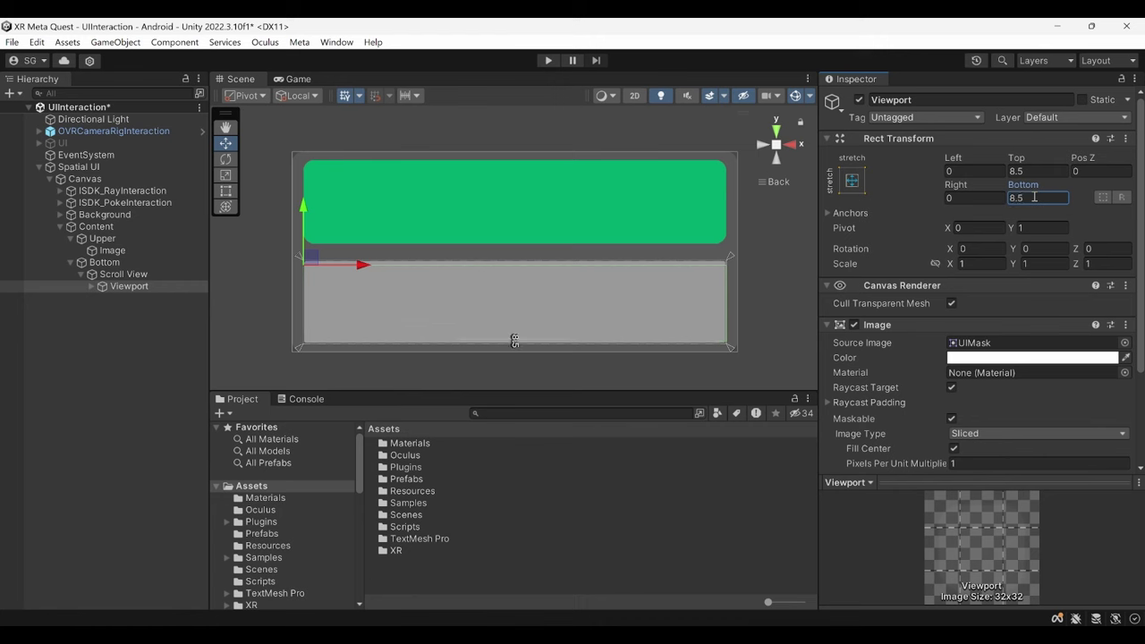
Anchor the Viewport's Content object to the left with vertical stretch and set its Bottom offset to 0.
{"action": "left_click", "coordinate": [91, 286]}
{"action": "left_click", "coordinate": [137, 299]}
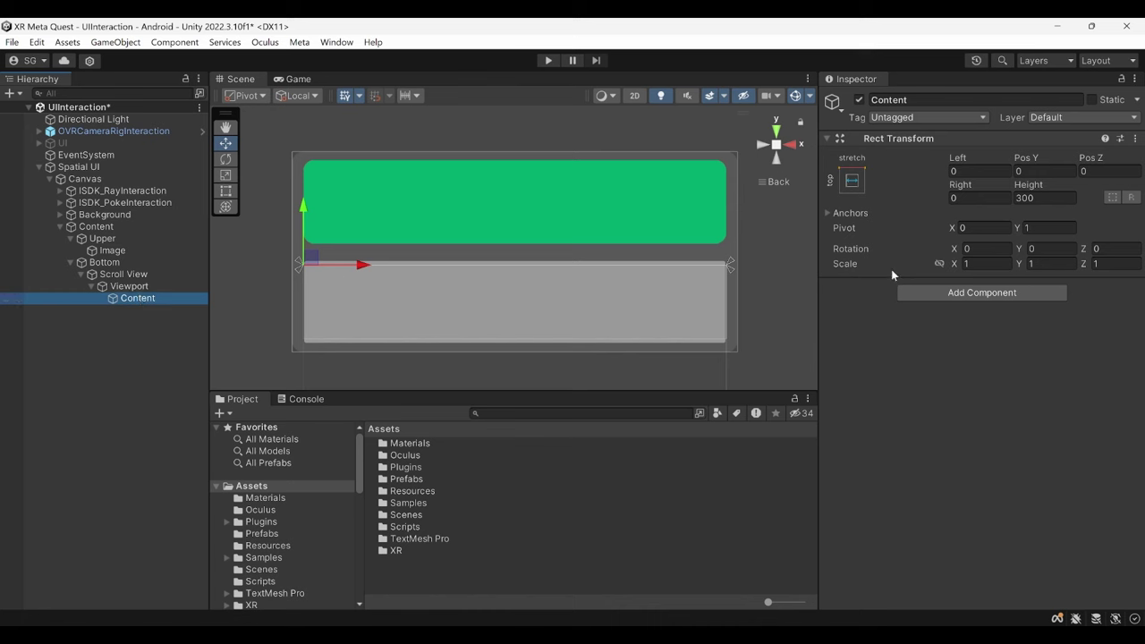
{"action": "left_click", "coordinate": [852, 181]}
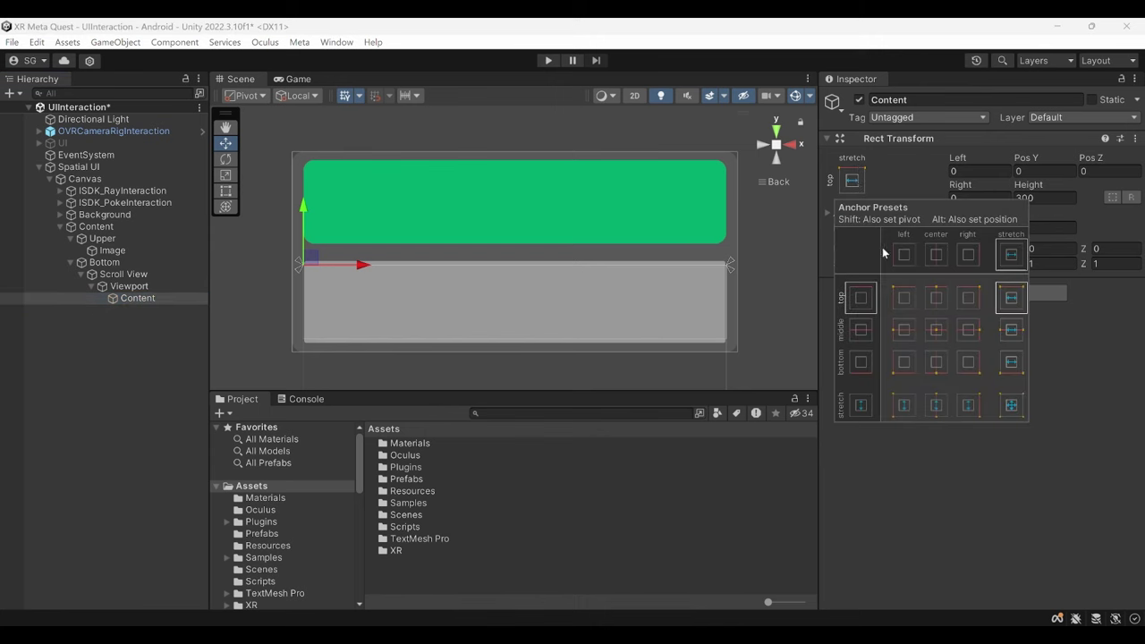
{"action": "left_click", "coordinate": [905, 407]}
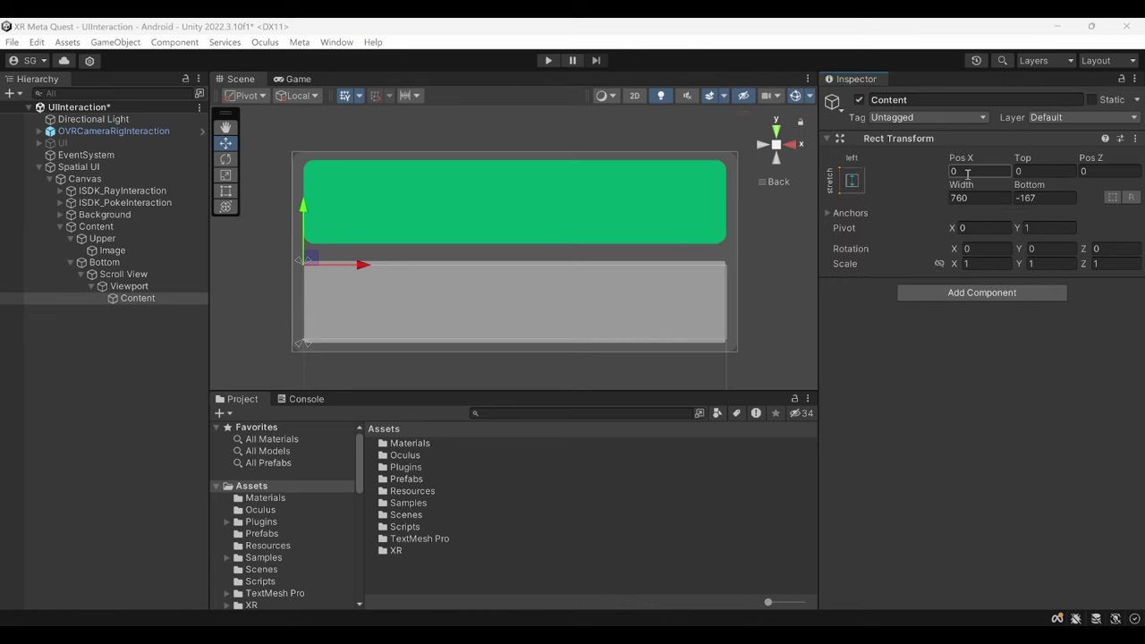
{"action": "left_click", "coordinate": [1044, 196]}
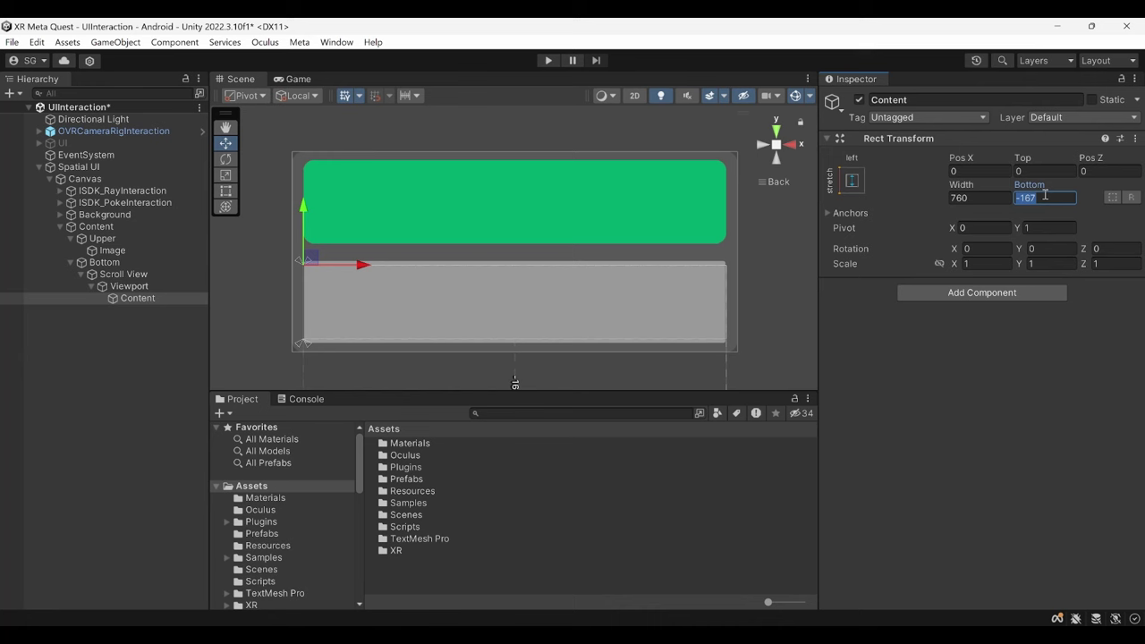
{"action": "type", "text": "0"}
Set the Pivot Y of the Viewport's Content to 0.5 and its Top and Bottom offsets to 0.
{"action": "left_click", "coordinate": [1034, 227]}
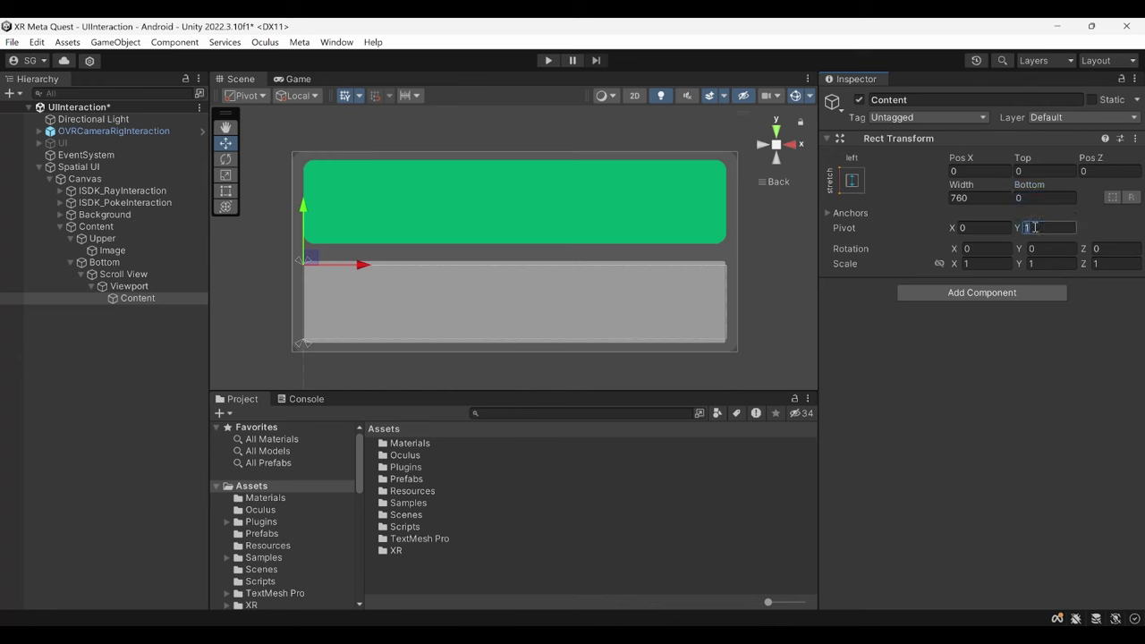
{"action": "type", "text": "0.5"}
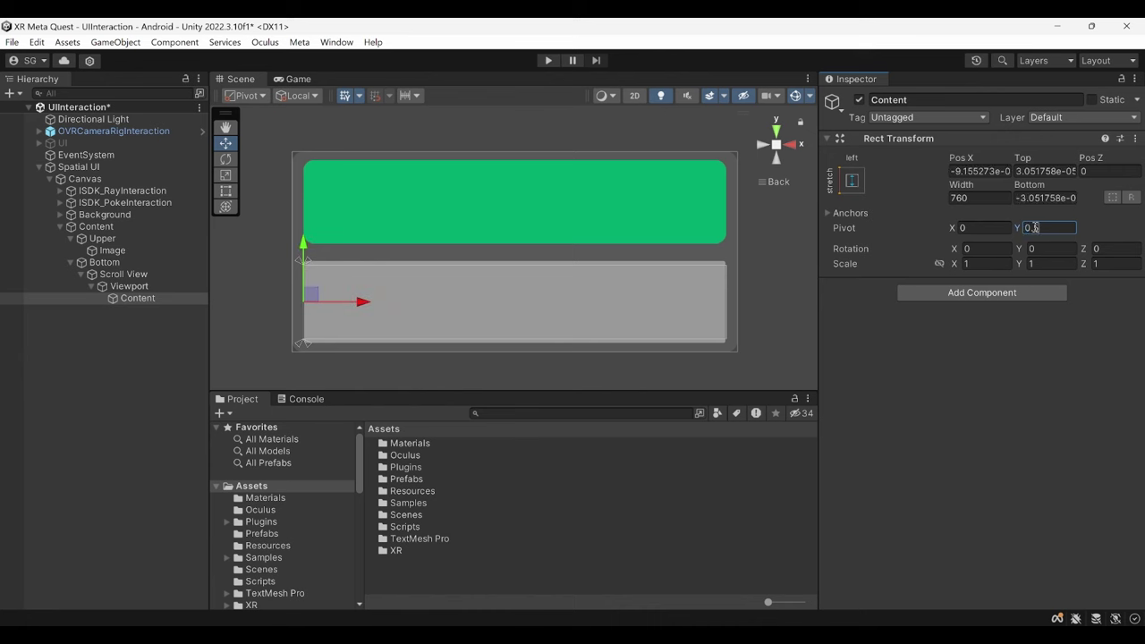
{"action": "key", "text": "Tab"}
{"action": "left_click", "coordinate": [1070, 172]}
{"action": "type", "text": "0"}
{"action": "left_click", "coordinate": [1058, 198]}
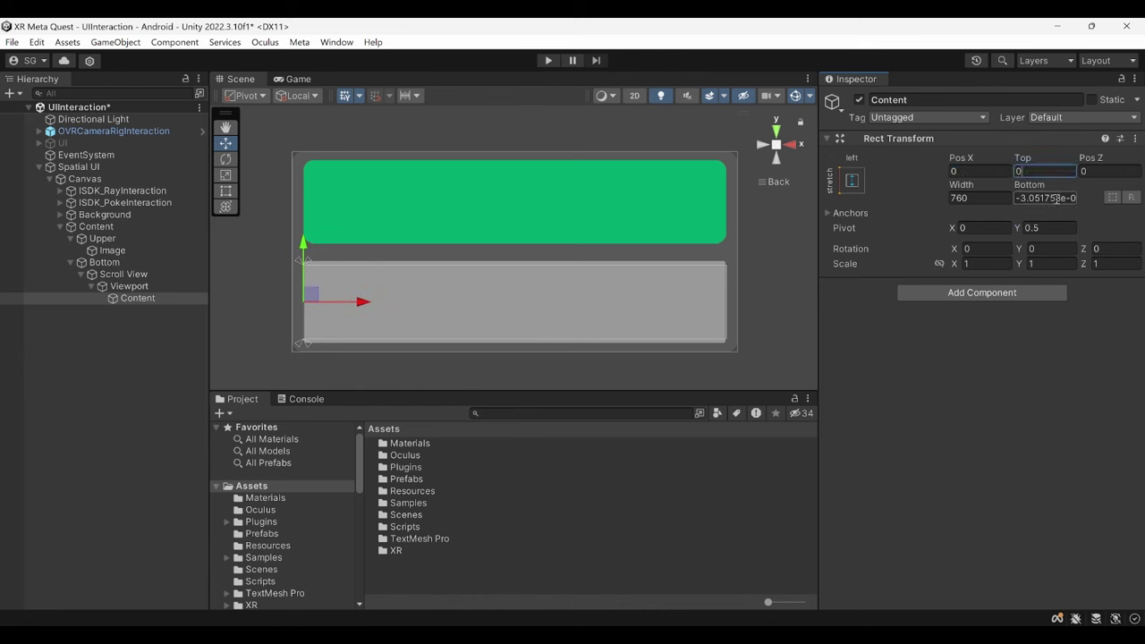
{"action": "type", "text": "0"}
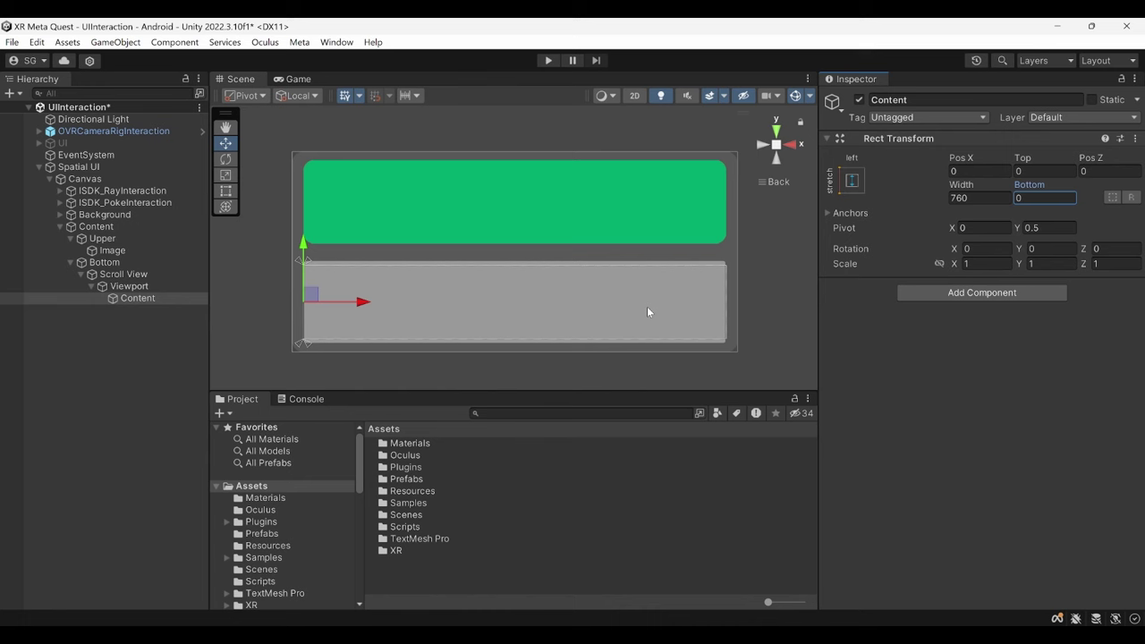
Add a Horizontal Layout Group component to the Viewport's Content object.
{"action": "left_click", "coordinate": [931, 294]}
{"action": "key", "text": "BackSpace"}
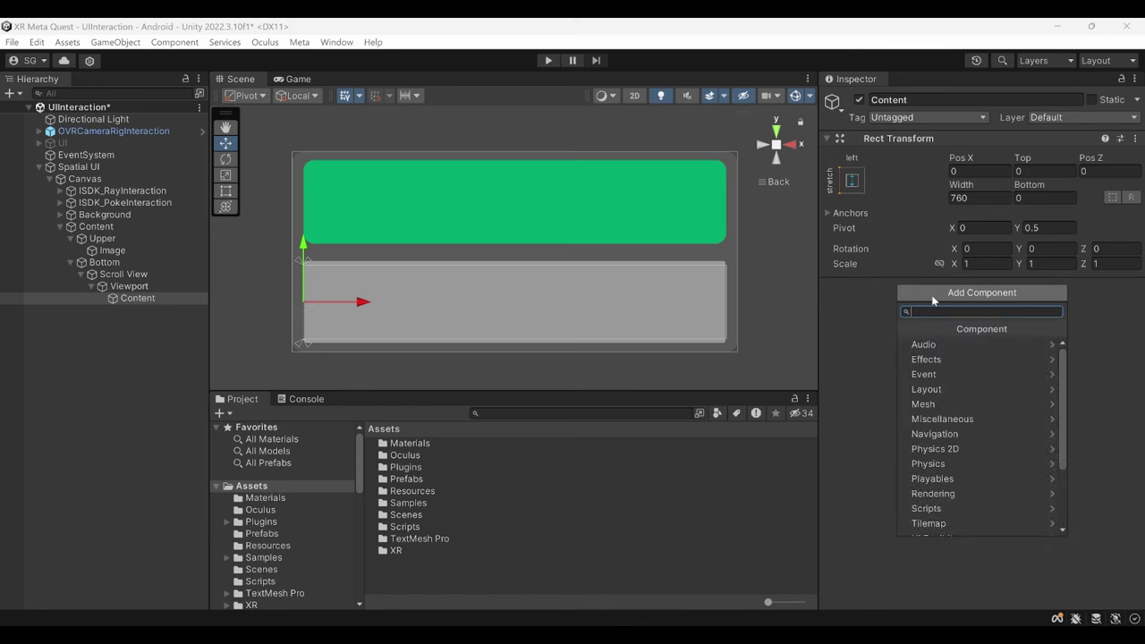
{"action": "type", "text": "Hori"}
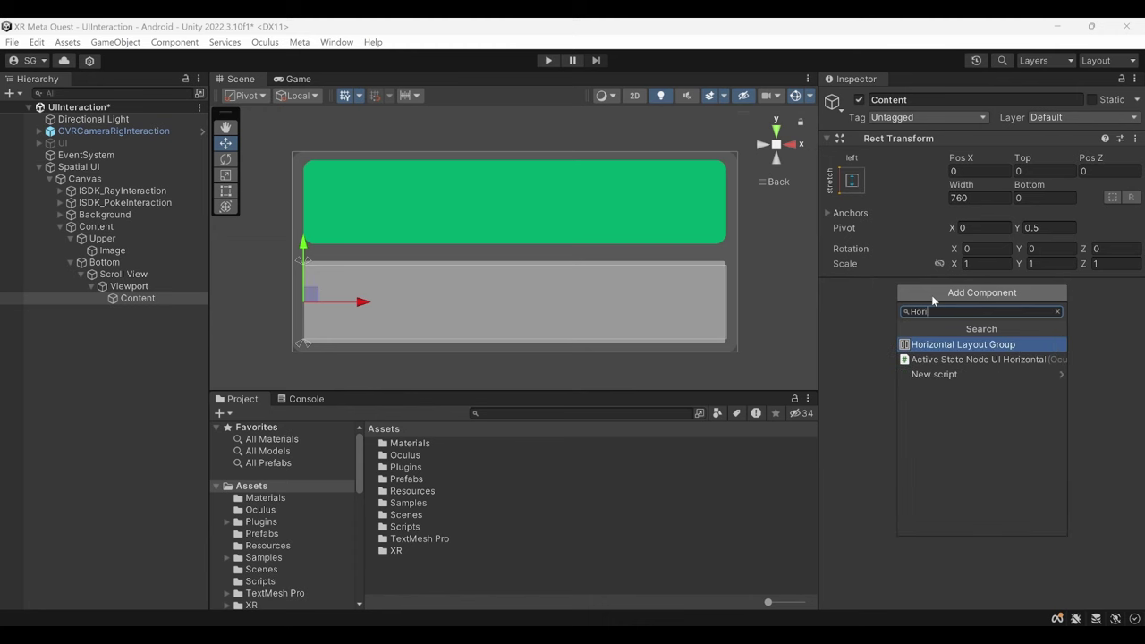
{"action": "key", "text": "Return"}
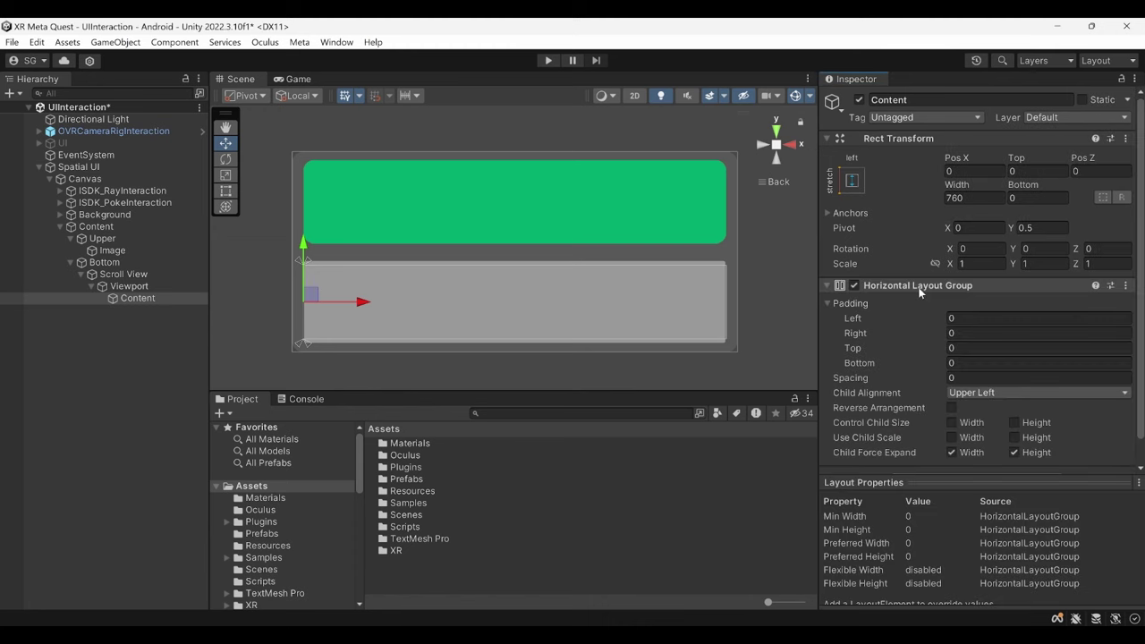
Set the Horizontal Layout Group's Left and Right padding to 16 each and its Spacing to 12.
{"action": "left_click", "coordinate": [961, 319]}
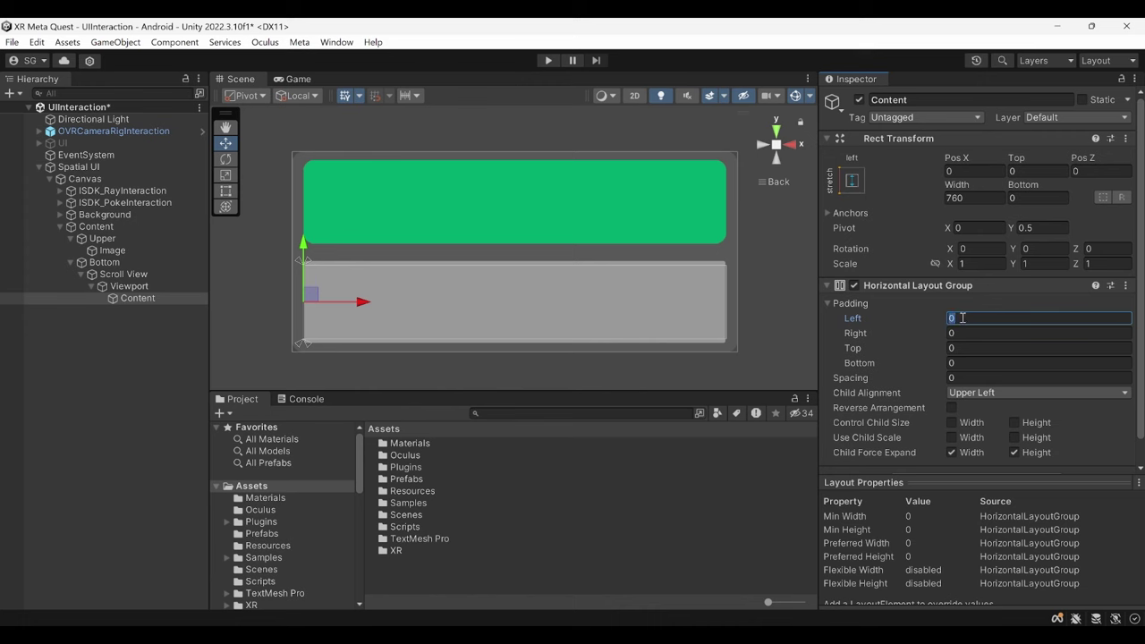
{"action": "type", "text": "16"}
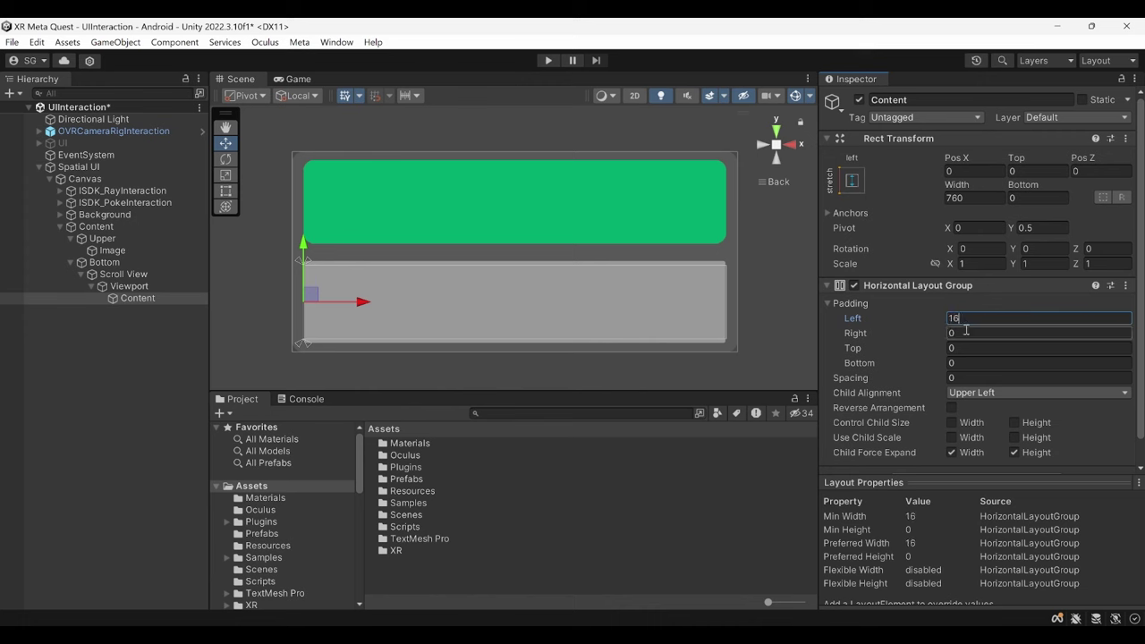
{"action": "left_click", "coordinate": [969, 345]}
{"action": "left_click", "coordinate": [970, 333]}
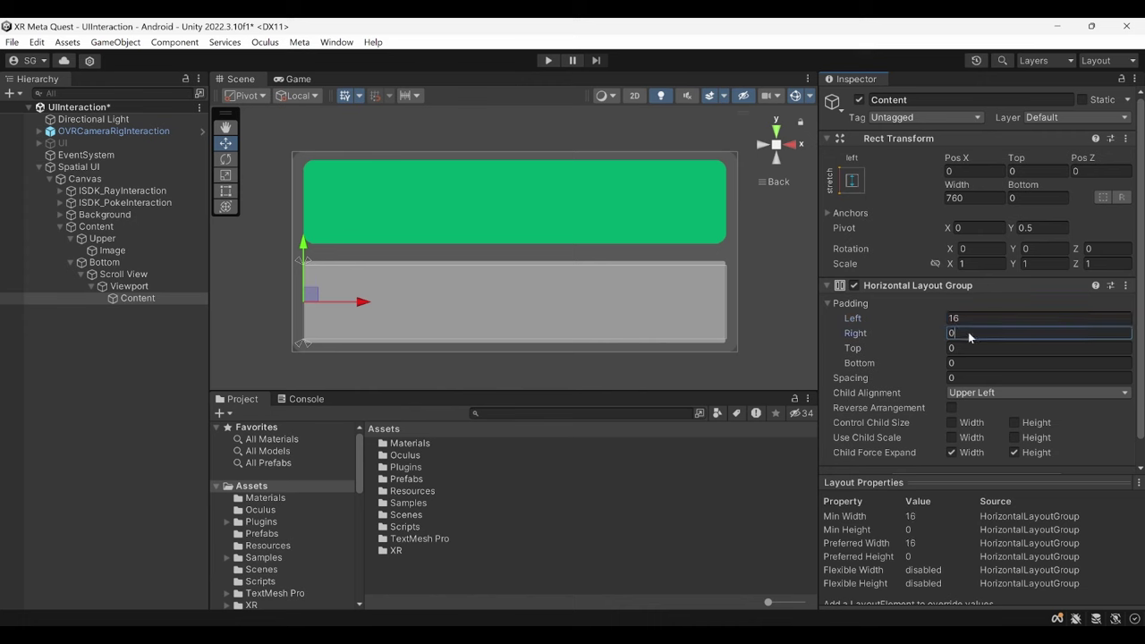
{"action": "type", "text": "16"}
{"action": "left_click", "coordinate": [972, 378]}
{"action": "type", "text": "12"}
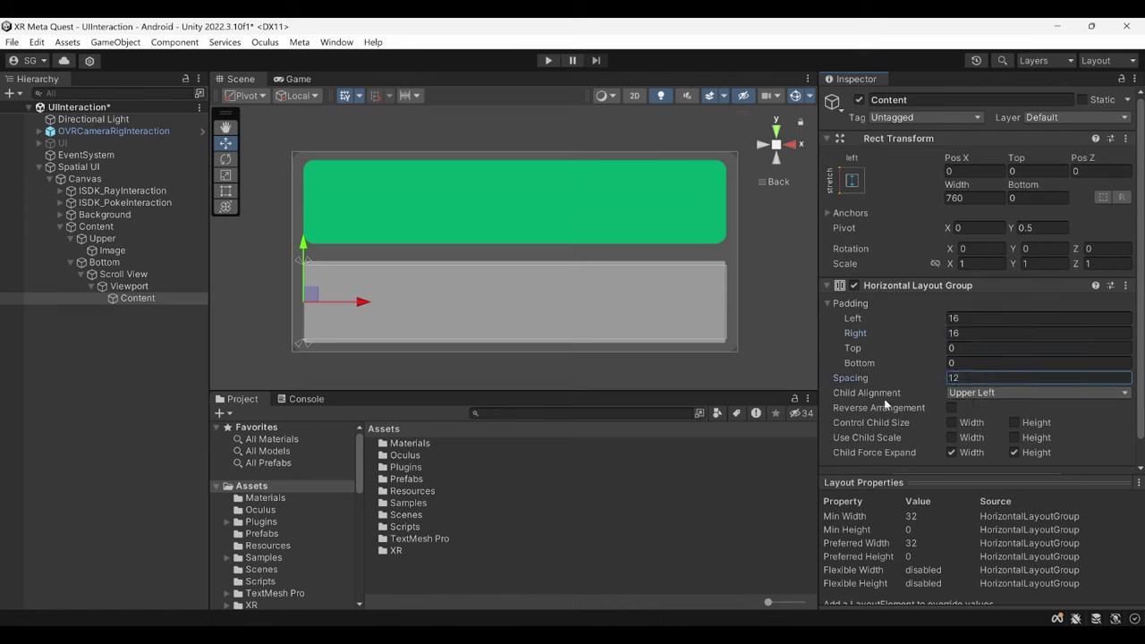
Align the layout group's children to Middle Center, enable Control Child Size for Width and Height, and disable Child Force Expand for both.
{"action": "left_click", "coordinate": [952, 394]}
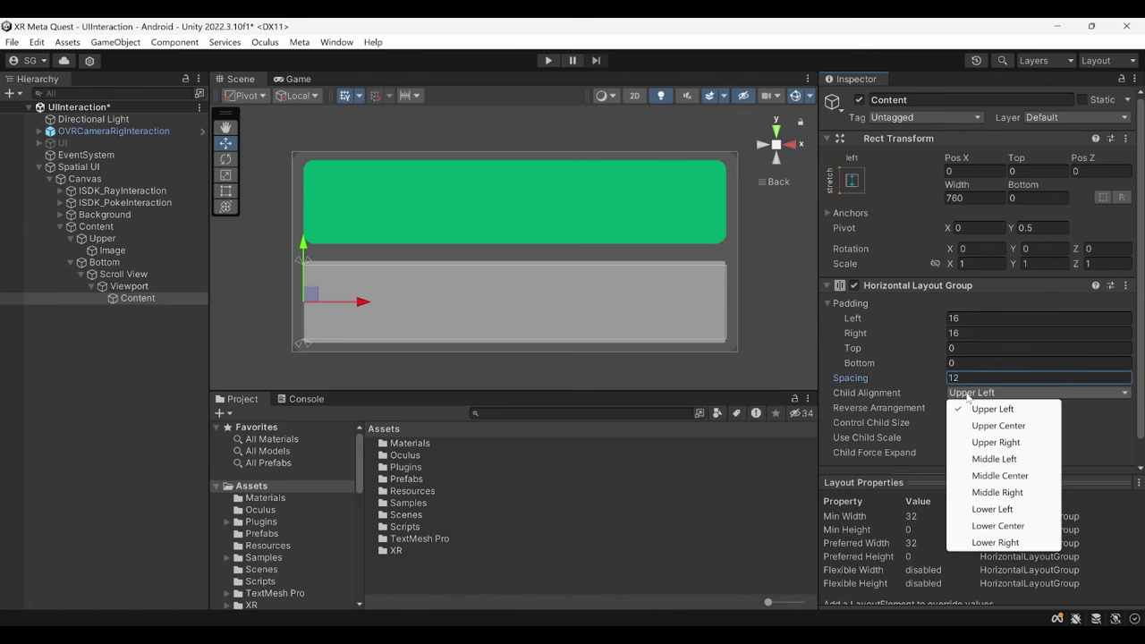
{"action": "left_click", "coordinate": [1000, 475]}
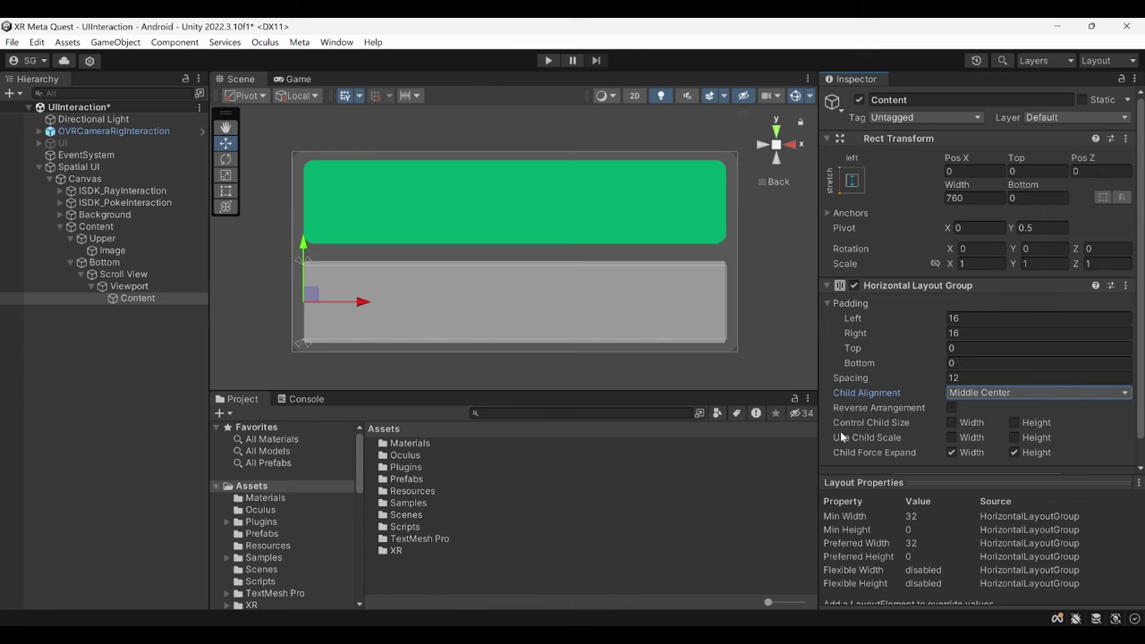
{"action": "left_click", "coordinate": [952, 423]}
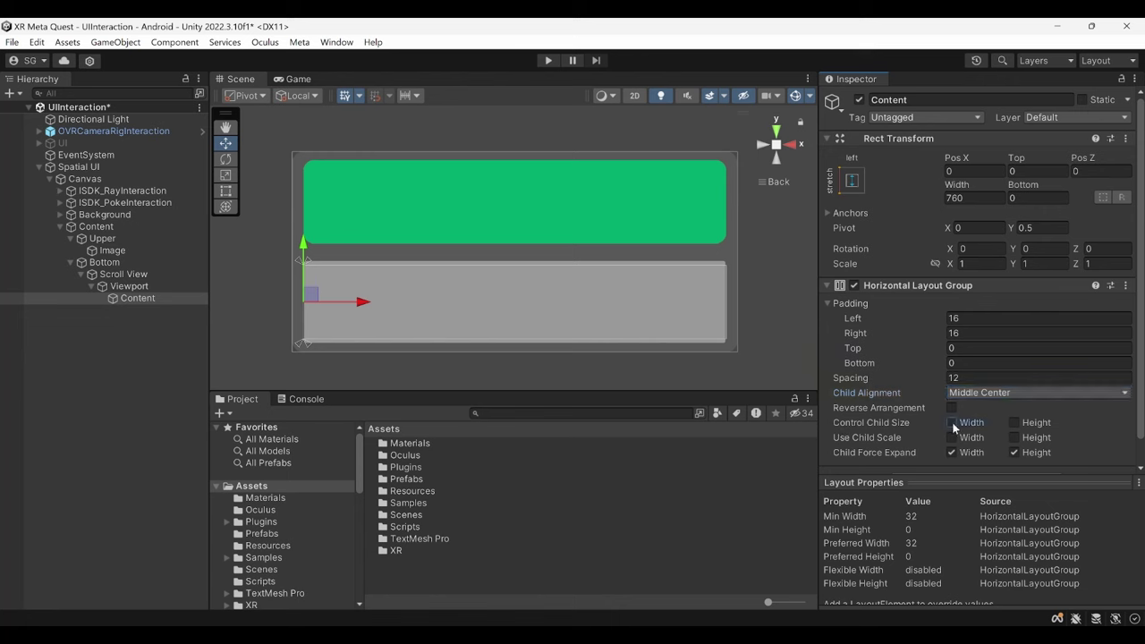
{"action": "left_click", "coordinate": [1015, 423]}
{"action": "left_click", "coordinate": [952, 452]}
{"action": "left_click", "coordinate": [1014, 452]}
Add a Content Size Fitter to the Viewport's Content object with Horizontal Fit set to Preferred Size.
{"action": "scroll", "coordinate": [992, 453], "scroll_direction": "down", "scroll_amount": 1}
{"action": "left_click", "coordinate": [976, 456]}
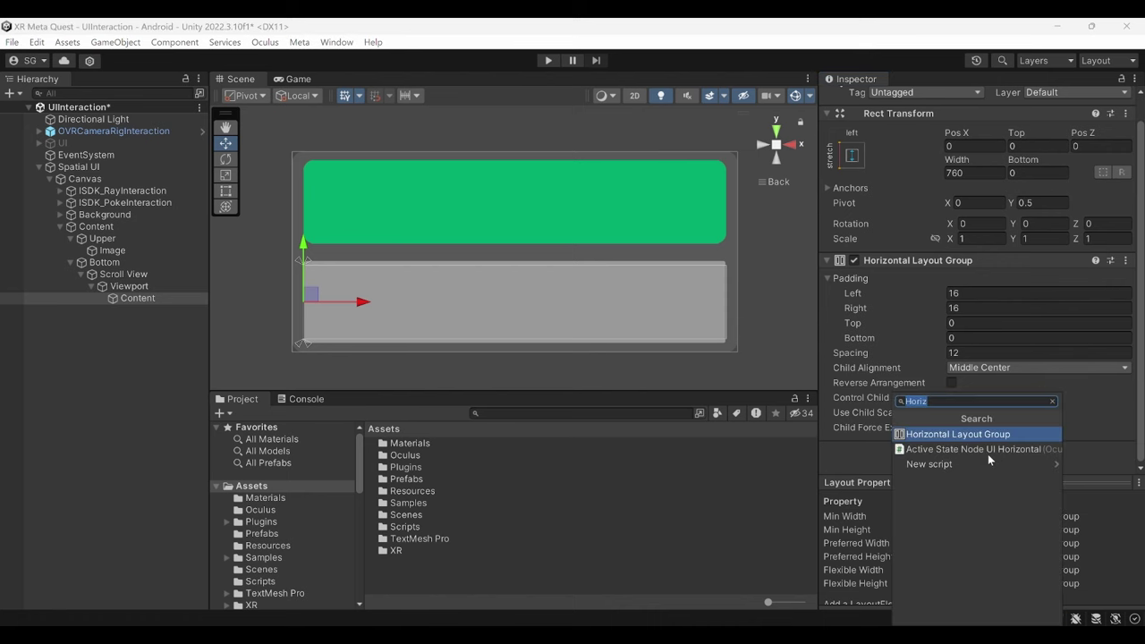
{"action": "type", "text": "Cont"}
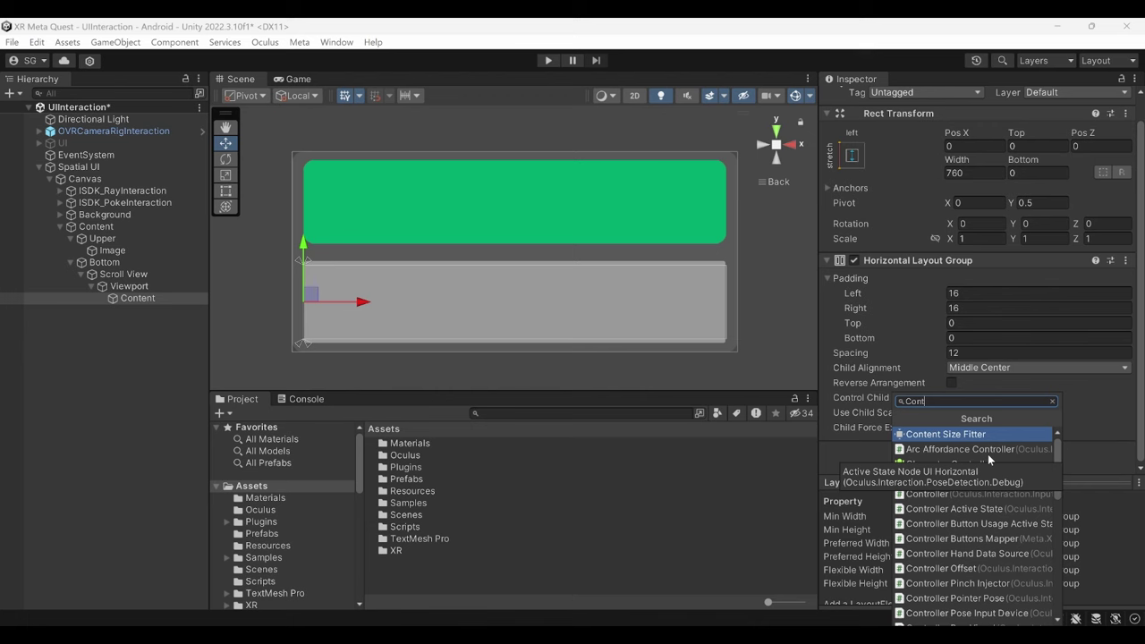
{"action": "key", "text": "Return"}
{"action": "scroll", "coordinate": [988, 454], "scroll_direction": "down", "scroll_amount": 2}
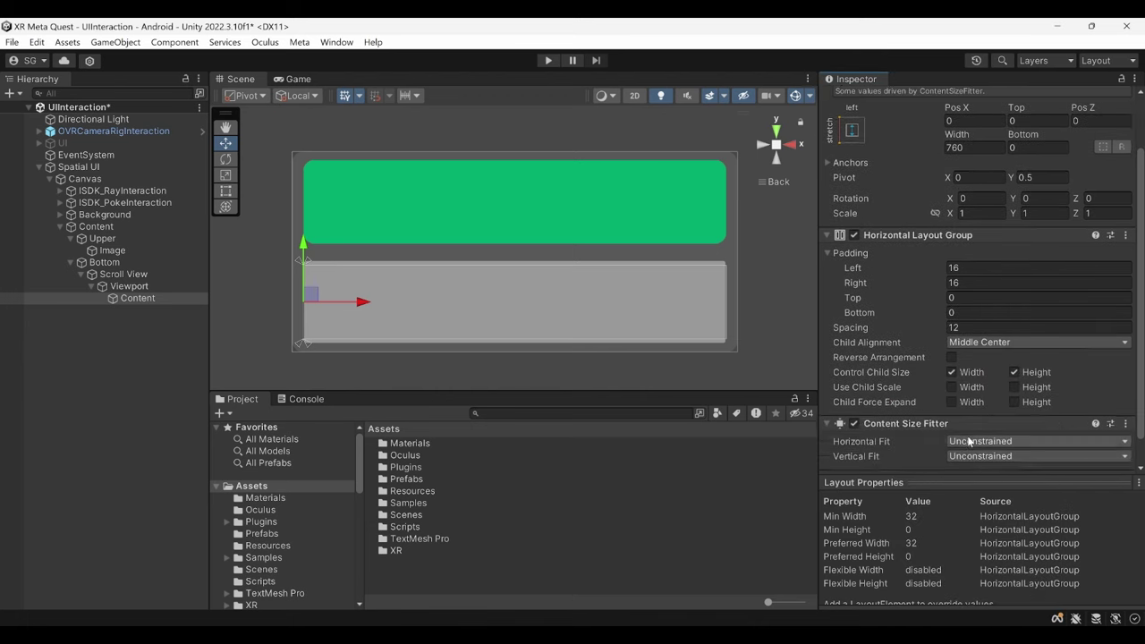
{"action": "left_click", "coordinate": [970, 413]}
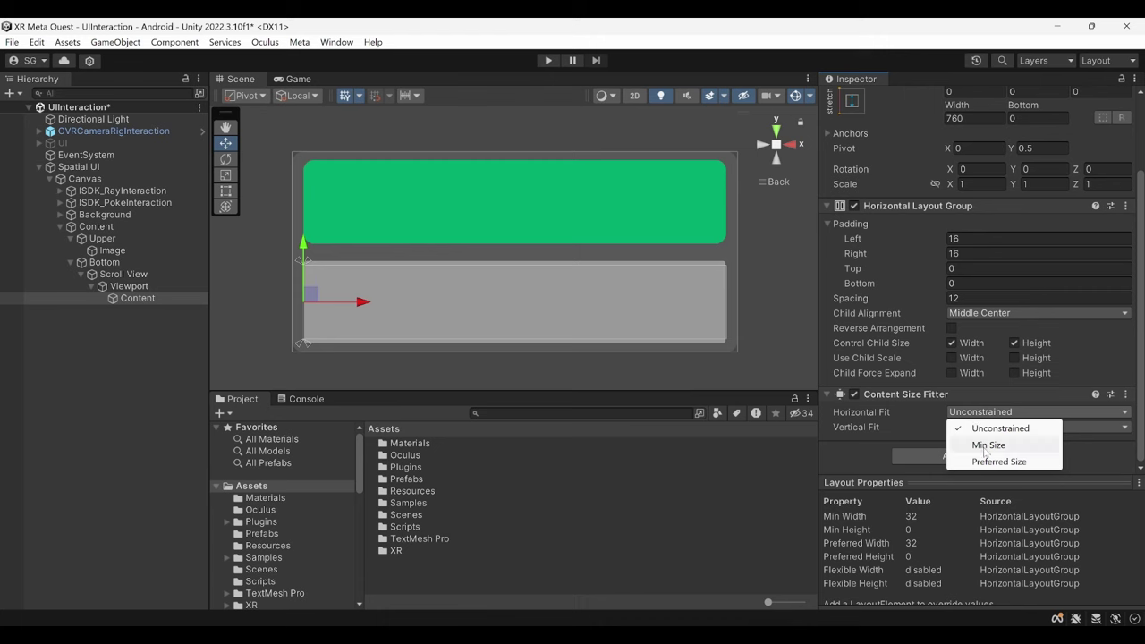
{"action": "left_click", "coordinate": [985, 462]}
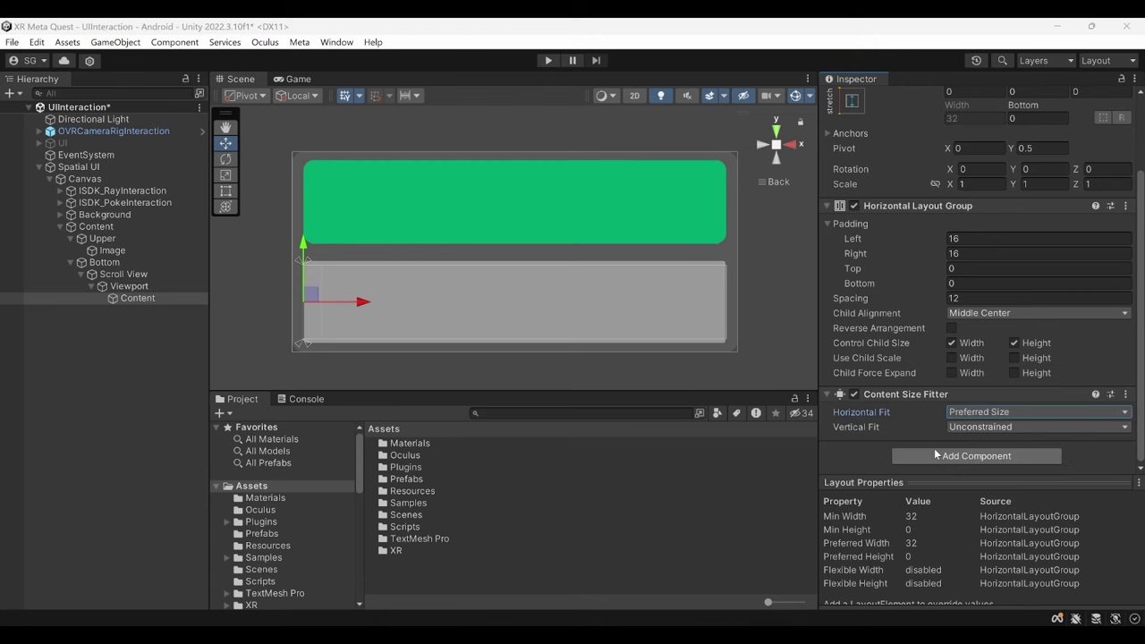
Add a Toggle Group component to the Viewport's Content object and enable Allow Switch Off.
{"action": "left_click", "coordinate": [933, 448]}
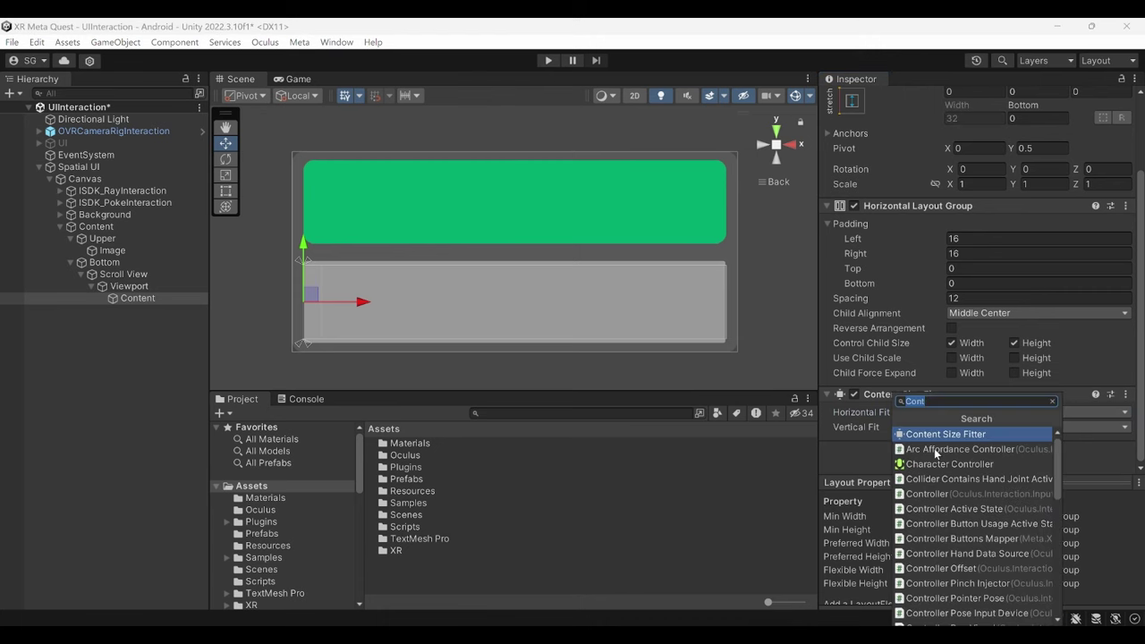
{"action": "key", "text": "BackSpace"}
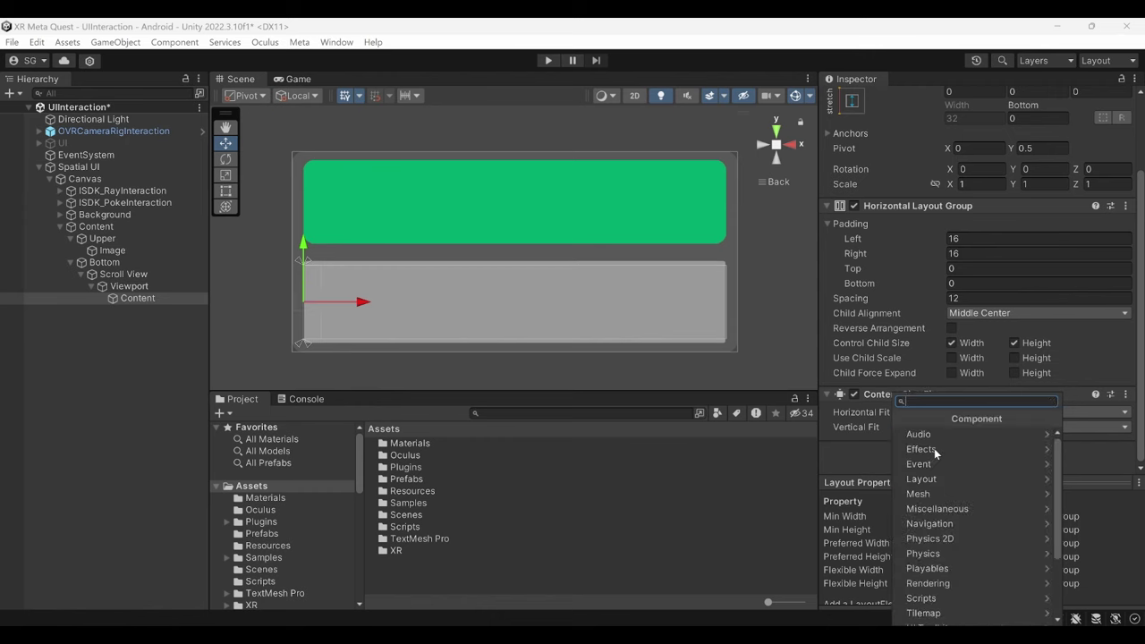
{"action": "type", "text": "Toogle"}
{"action": "key", "text": "BackSpace"}
{"action": "key", "text": "BackSpace"}
{"action": "key", "text": "BackSpace"}
{"action": "key", "text": "BackSpace"}
{"action": "type", "text": "ggle"}
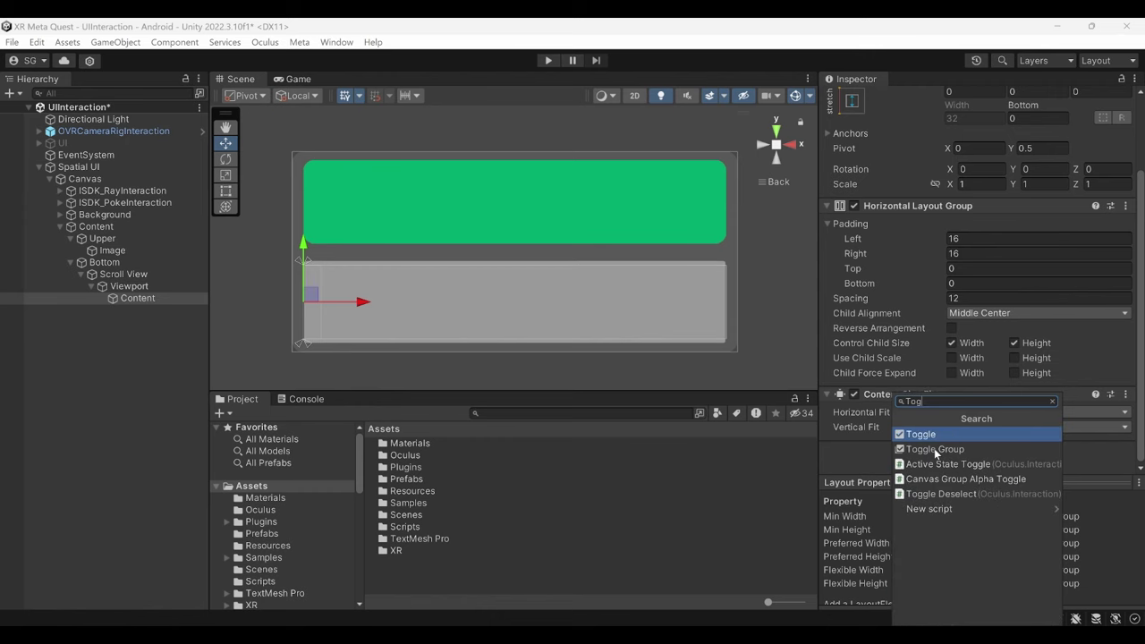
{"action": "left_click", "coordinate": [934, 449]}
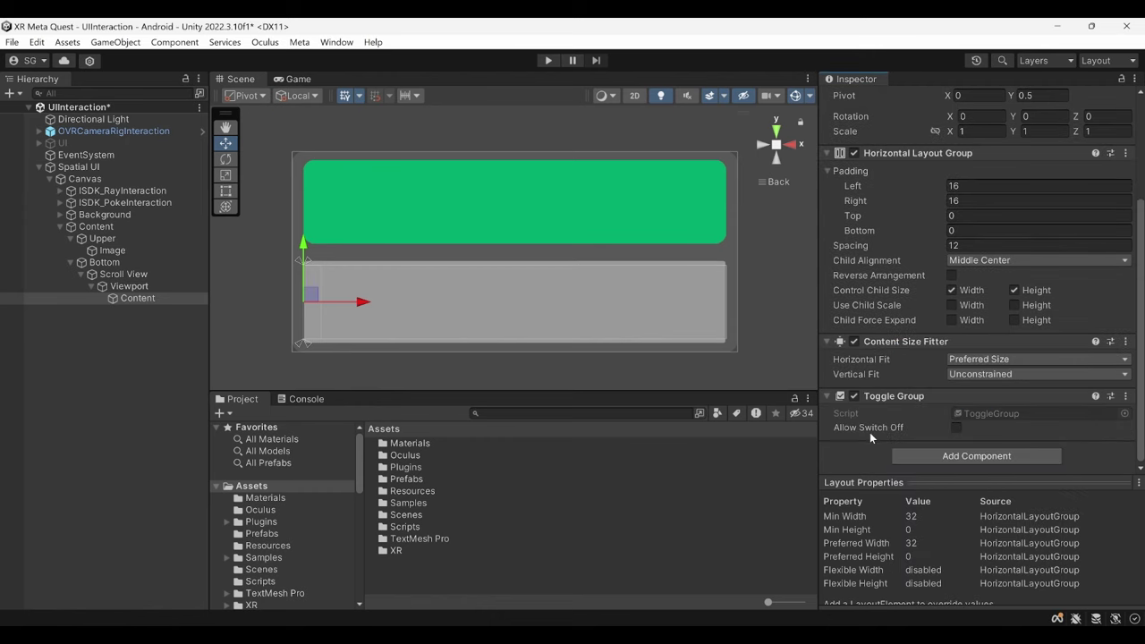
{"action": "left_click", "coordinate": [955, 427]}
Create an empty child object named ButtonToggle under the Viewport's Content object.
{"action": "left_click", "coordinate": [130, 299]}
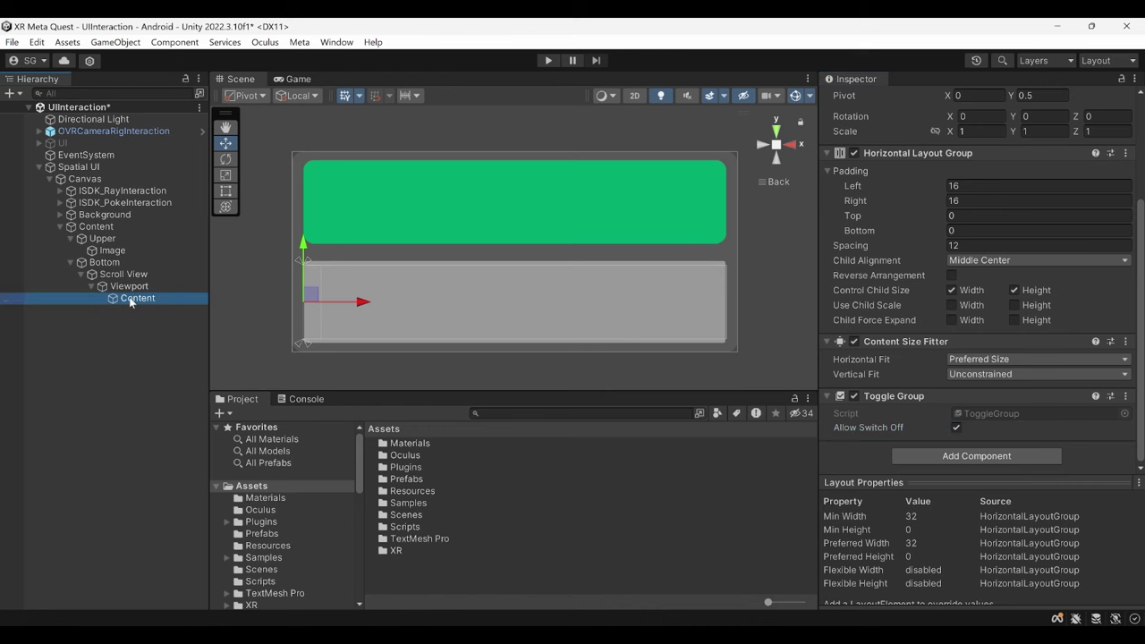
{"action": "right_click", "coordinate": [129, 300]}
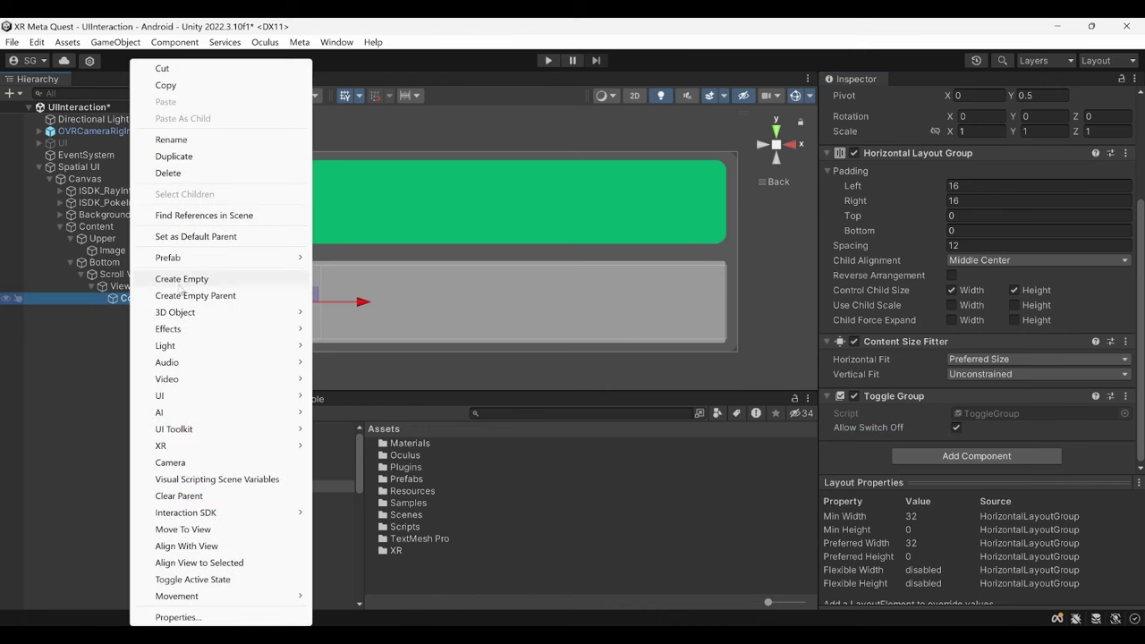
{"action": "left_click", "coordinate": [185, 280]}
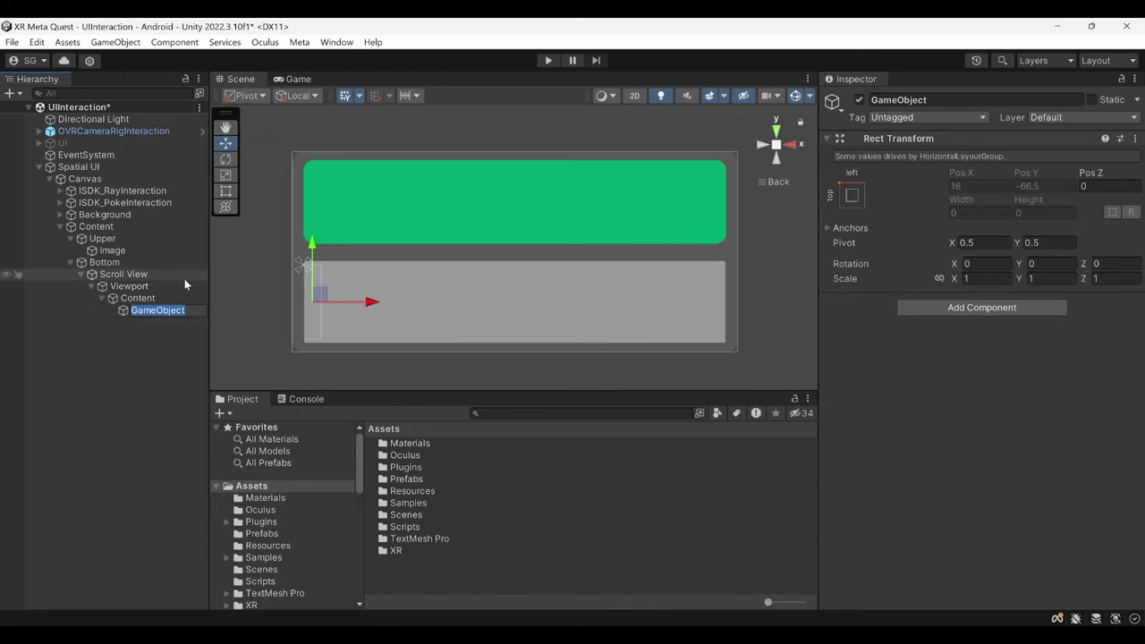
{"action": "type", "text": "ButtonToggle"}
{"action": "key", "text": "Return"}
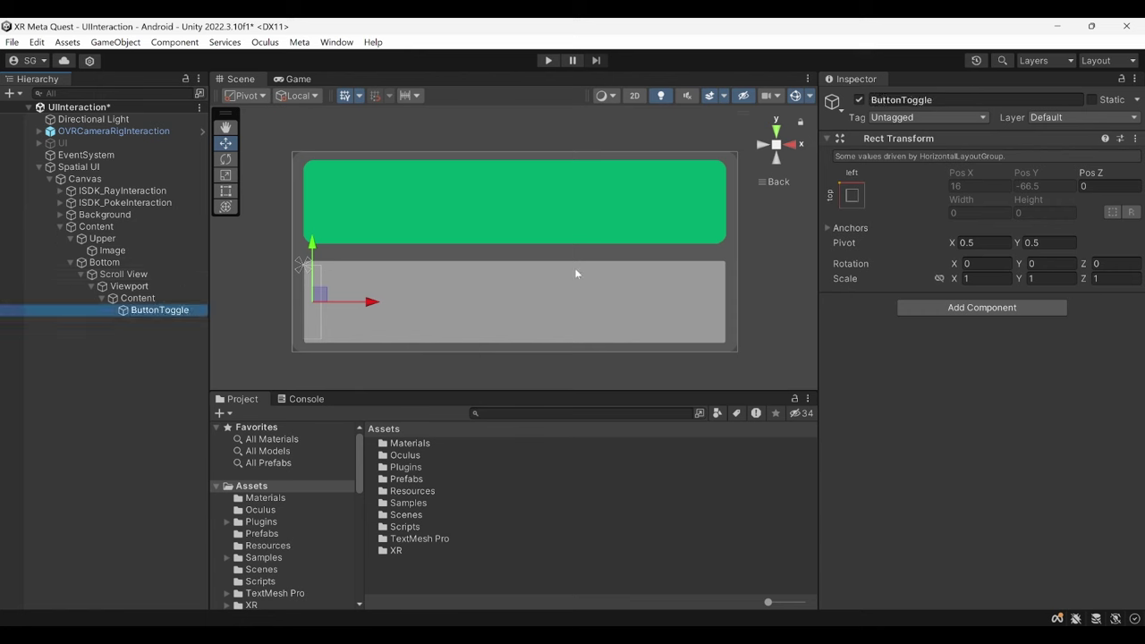
Add the Toggle Deselect script component to the ButtonToggle object.
{"action": "left_click", "coordinate": [938, 308]}
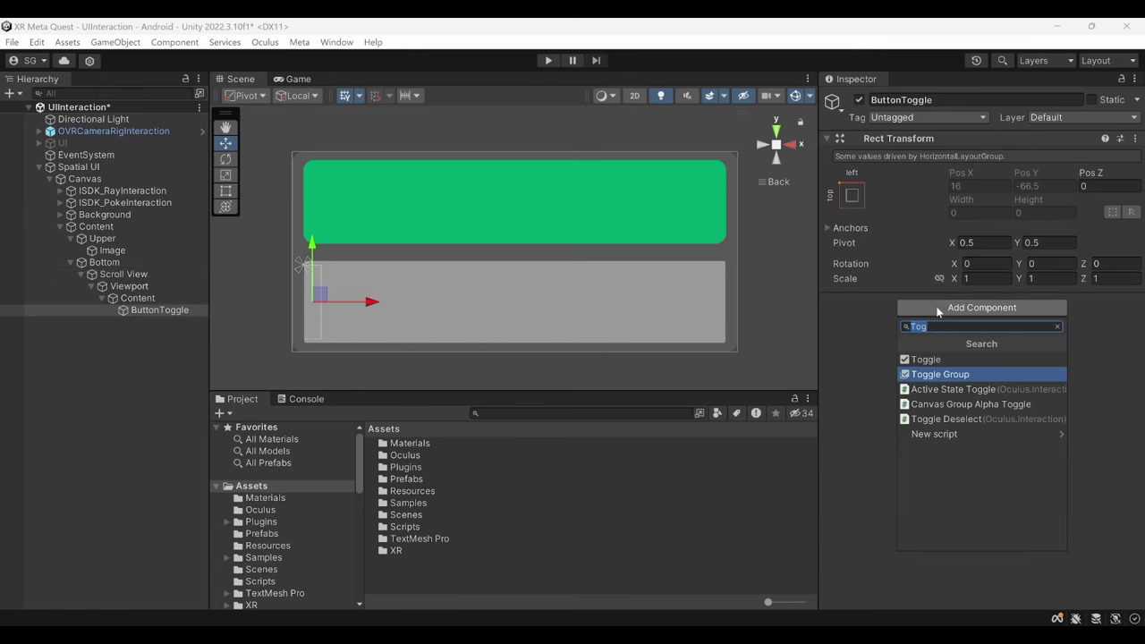
{"action": "key", "text": "BackSpace"}
{"action": "key", "text": "BackSpace"}
{"action": "type", "text": "Toggle Deselect"}
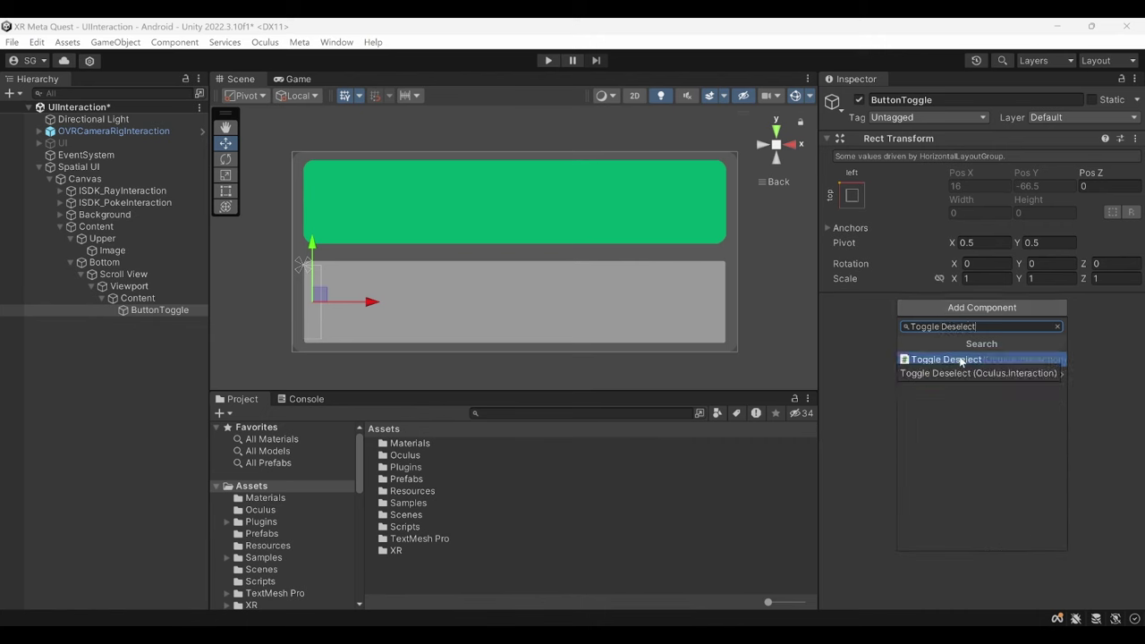
{"action": "key", "text": "Return"}
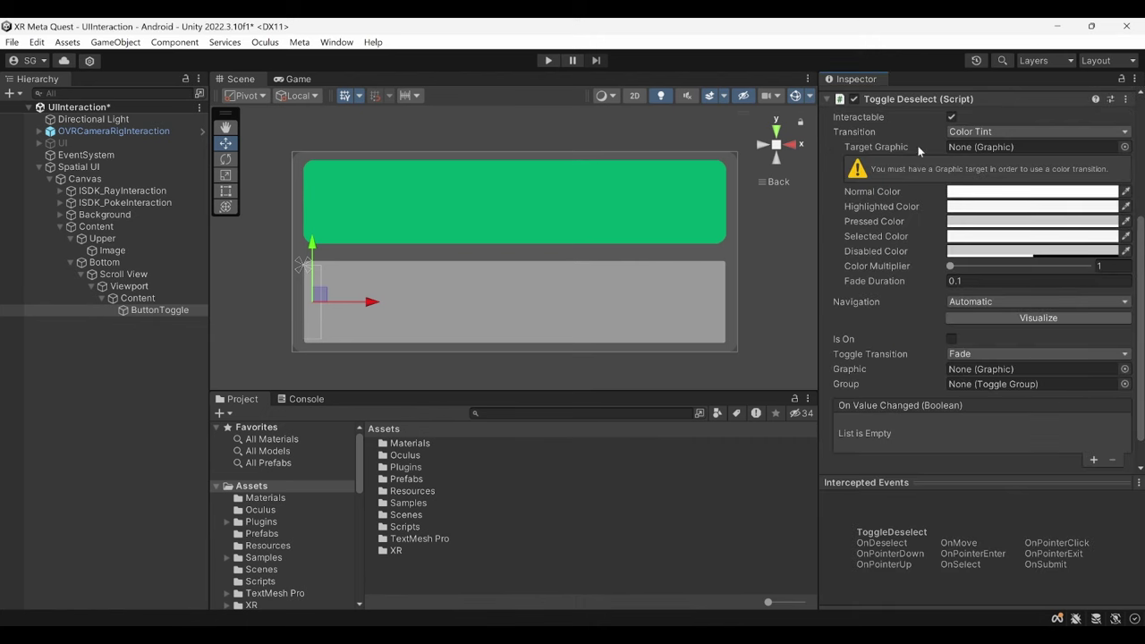
Add a Layout Element component to the ButtonToggle object.
{"action": "scroll", "coordinate": [951, 307], "scroll_direction": "down", "scroll_amount": 2}
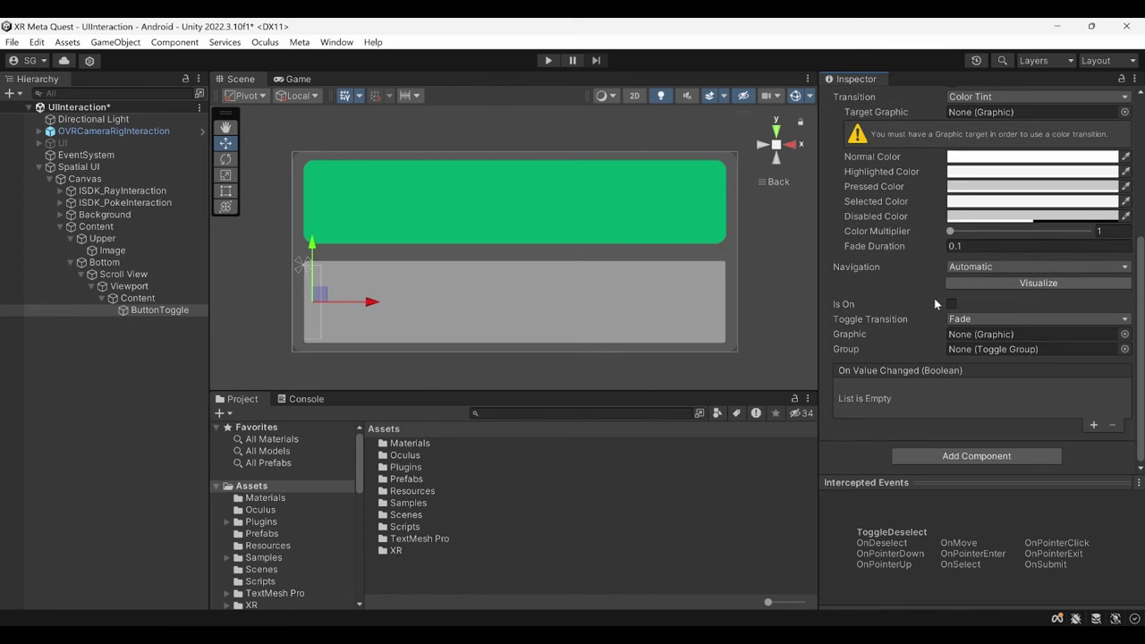
{"action": "left_click", "coordinate": [946, 456]}
{"action": "key", "text": "BackSpace"}
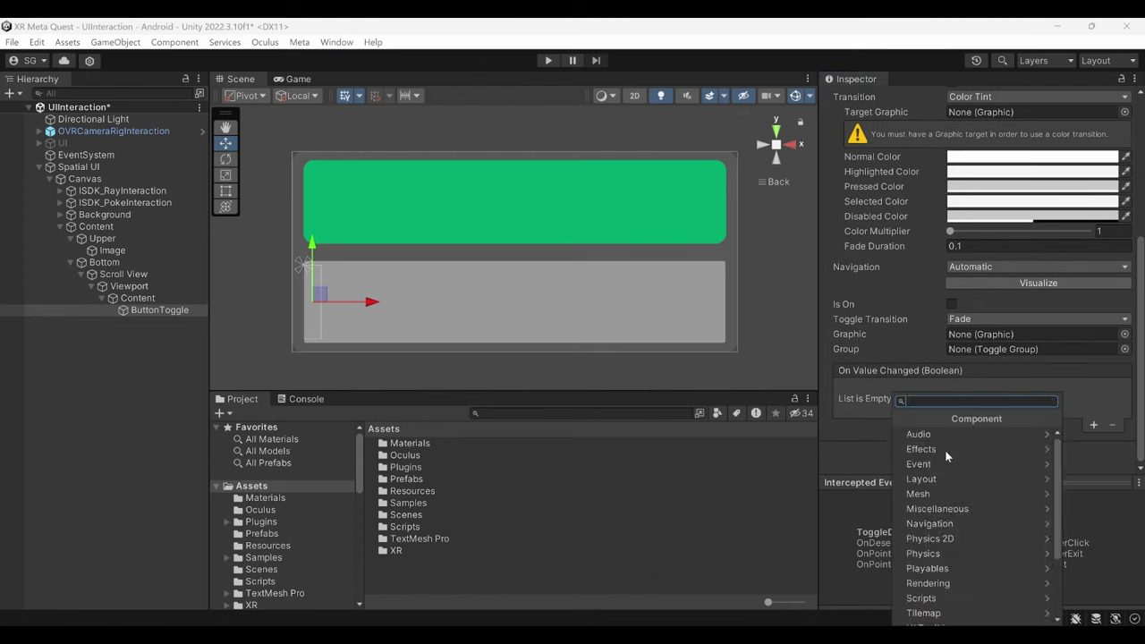
{"action": "type", "text": "Layou"}
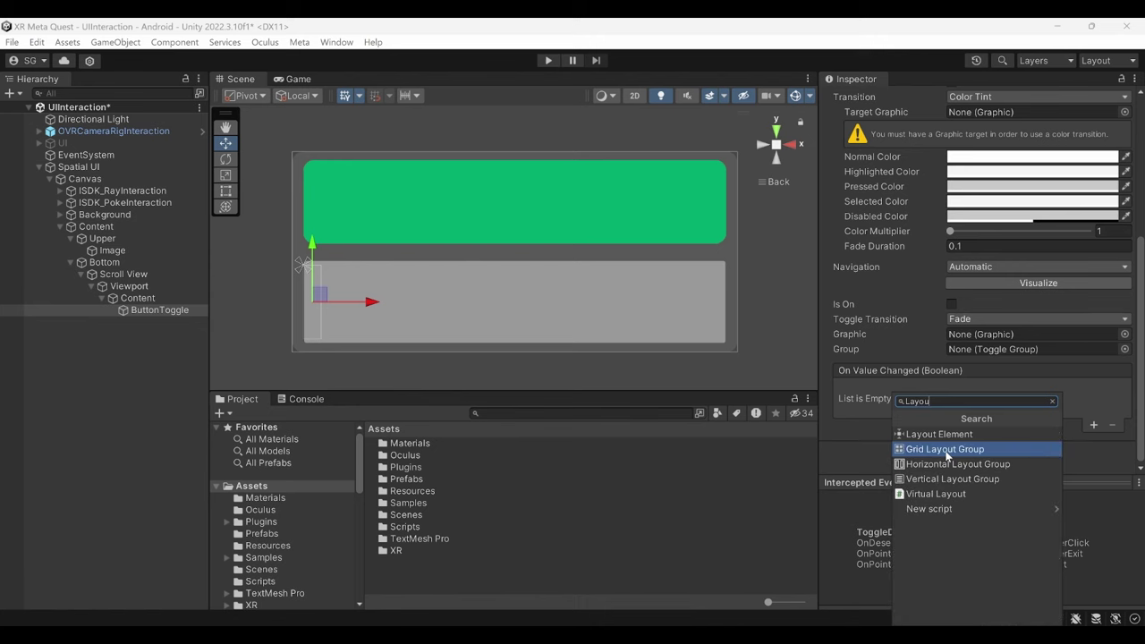
{"action": "key", "text": "Up"}
{"action": "key", "text": "Return"}
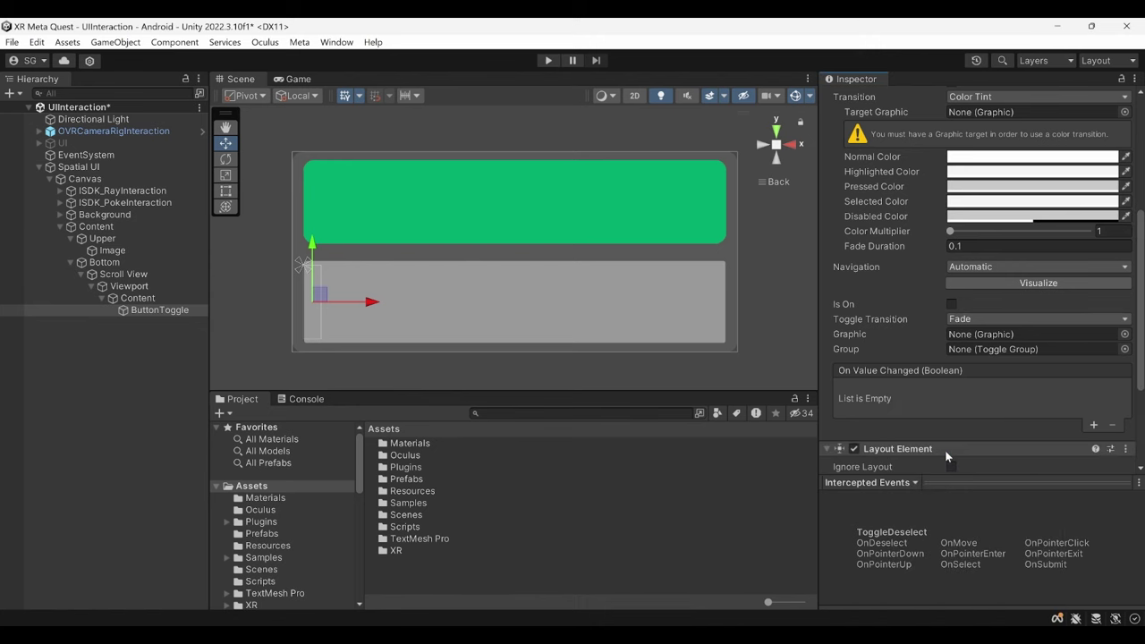
Enable the Layout Element's Preferred Width and Preferred Height and set them to 210 and 120.
{"action": "scroll", "coordinate": [930, 416], "scroll_direction": "down", "scroll_amount": 3}
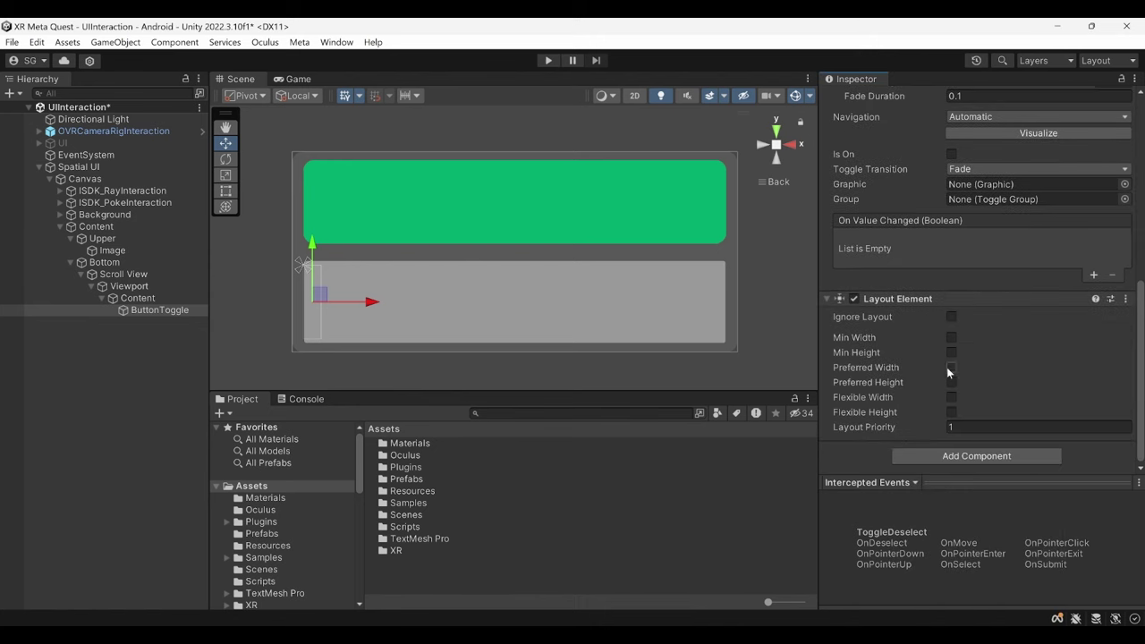
{"action": "left_click", "coordinate": [949, 367]}
{"action": "left_click", "coordinate": [952, 382]}
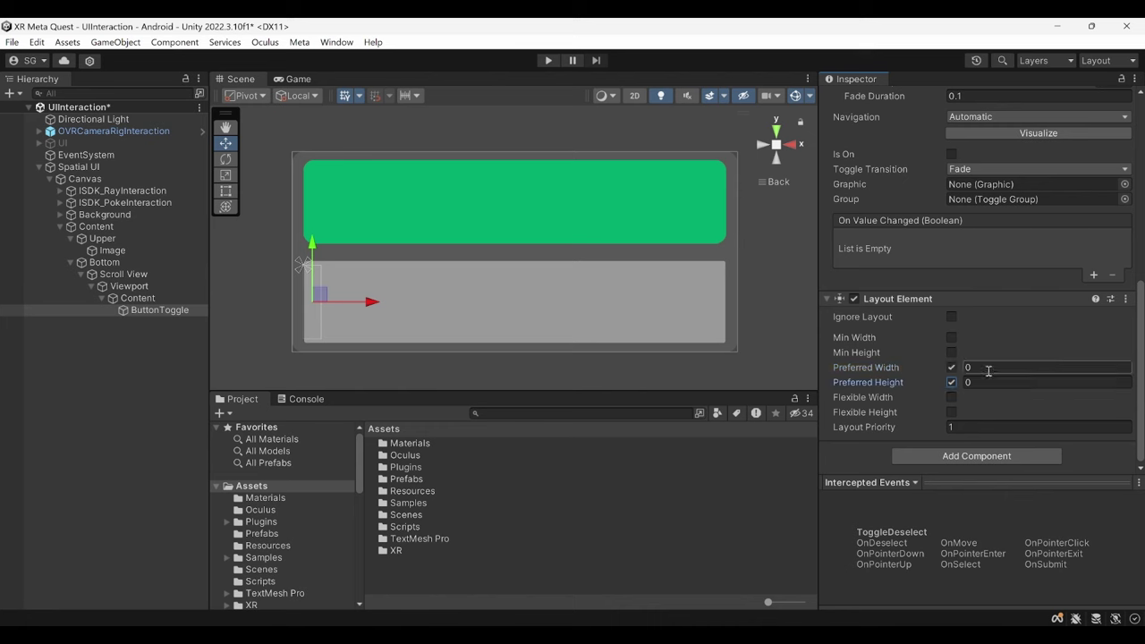
{"action": "left_click", "coordinate": [993, 368]}
{"action": "type", "text": "210"}
{"action": "left_click", "coordinate": [994, 382]}
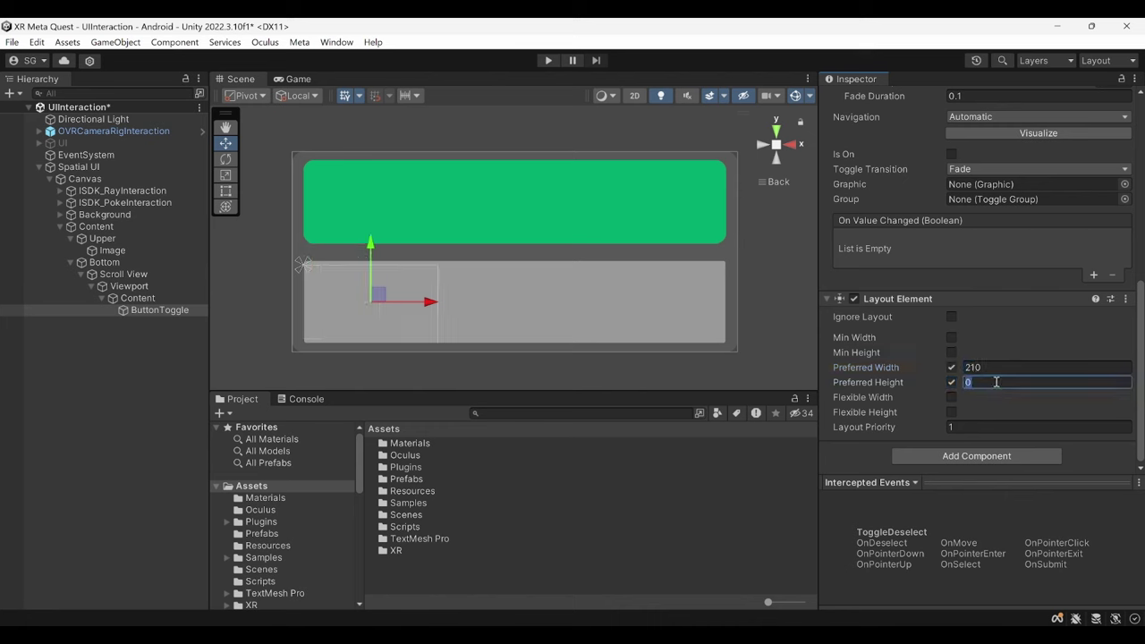
{"action": "type", "text": "120"}
Create a UI Image as a child of the ButtonToggle object.
{"action": "scroll", "coordinate": [995, 382], "scroll_direction": "up", "scroll_amount": 5}
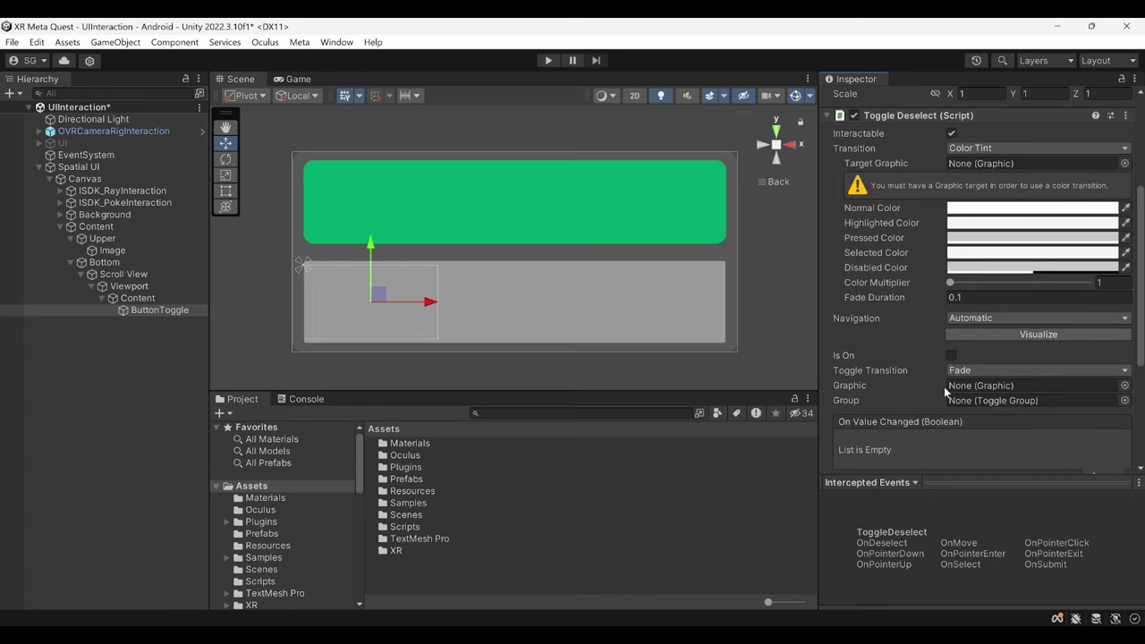
{"action": "scroll", "coordinate": [945, 391], "scroll_direction": "up", "scroll_amount": 1}
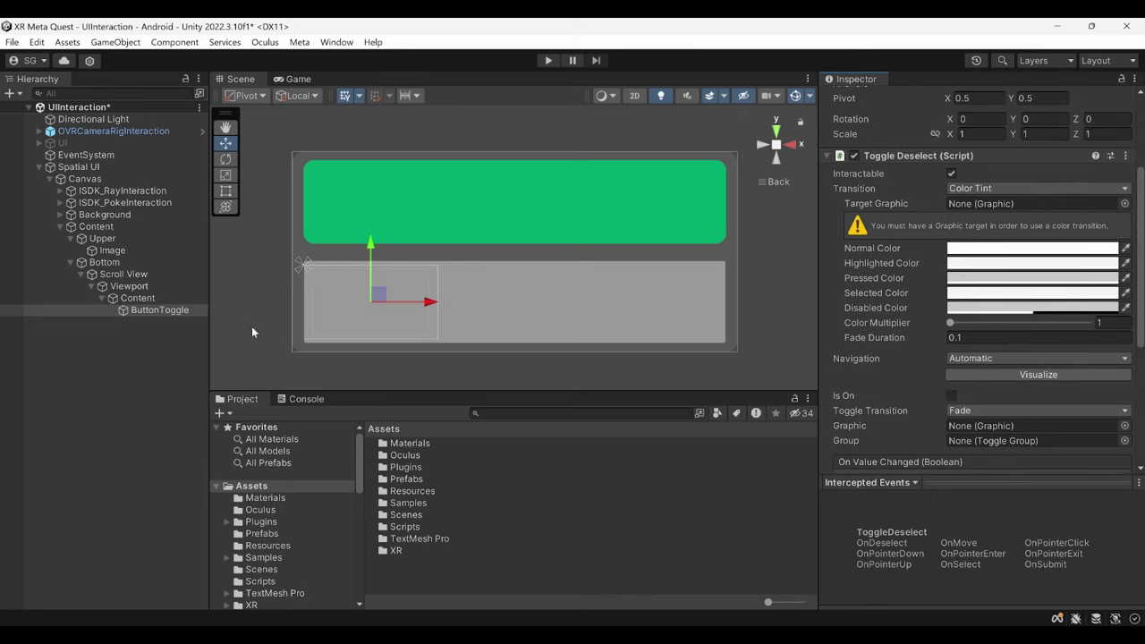
{"action": "right_click", "coordinate": [161, 312]}
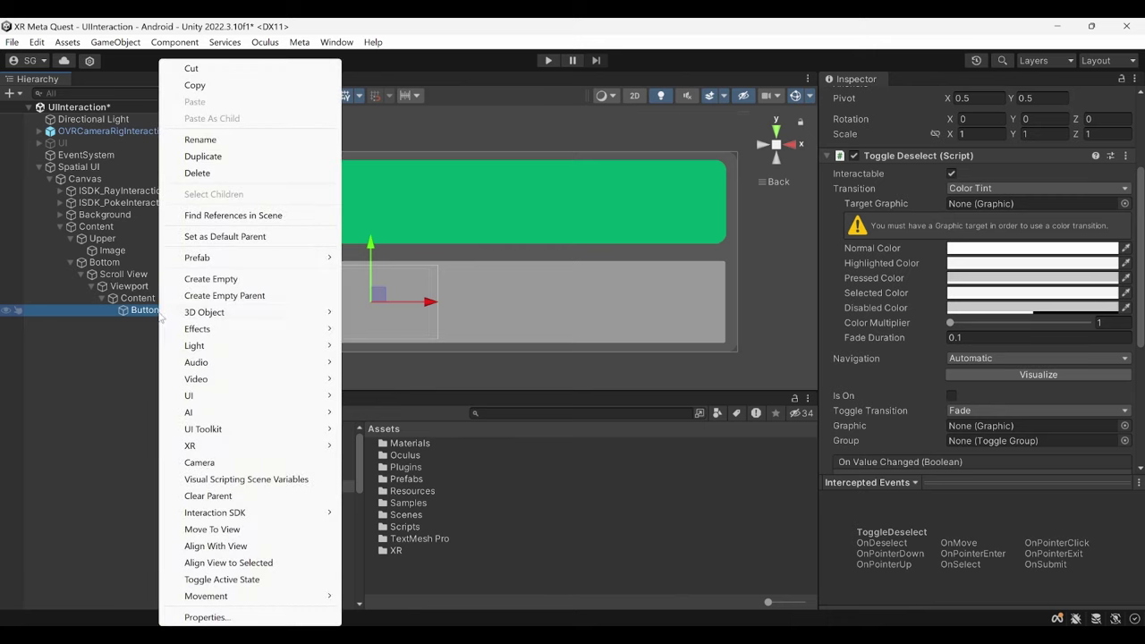
{"action": "mouse_move", "coordinate": [198, 396]}
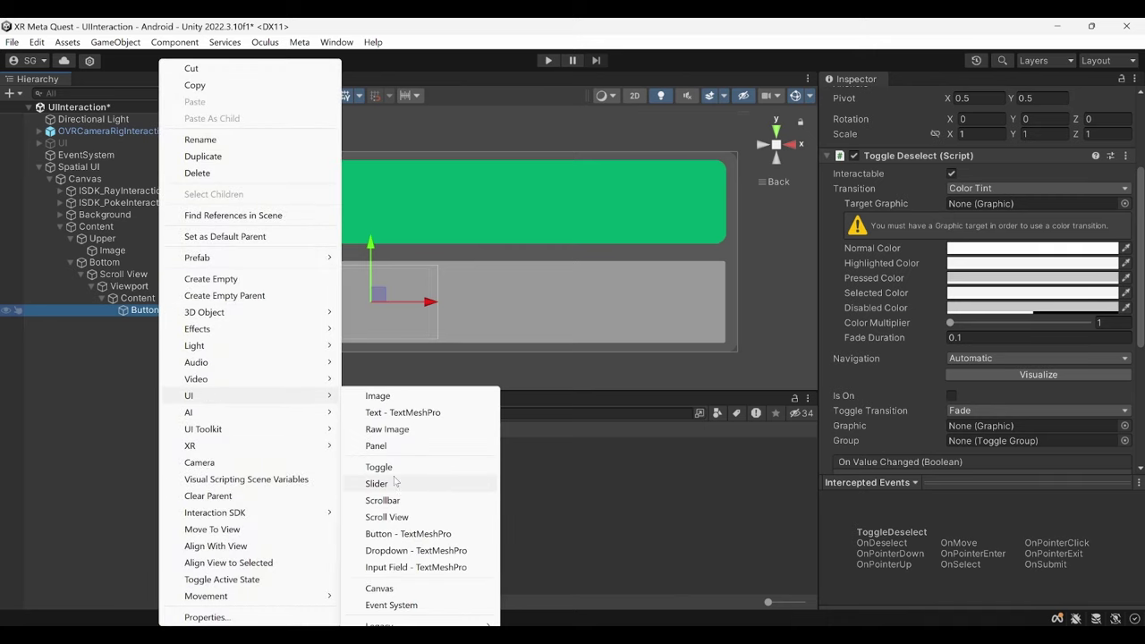
{"action": "left_click", "coordinate": [393, 399]}
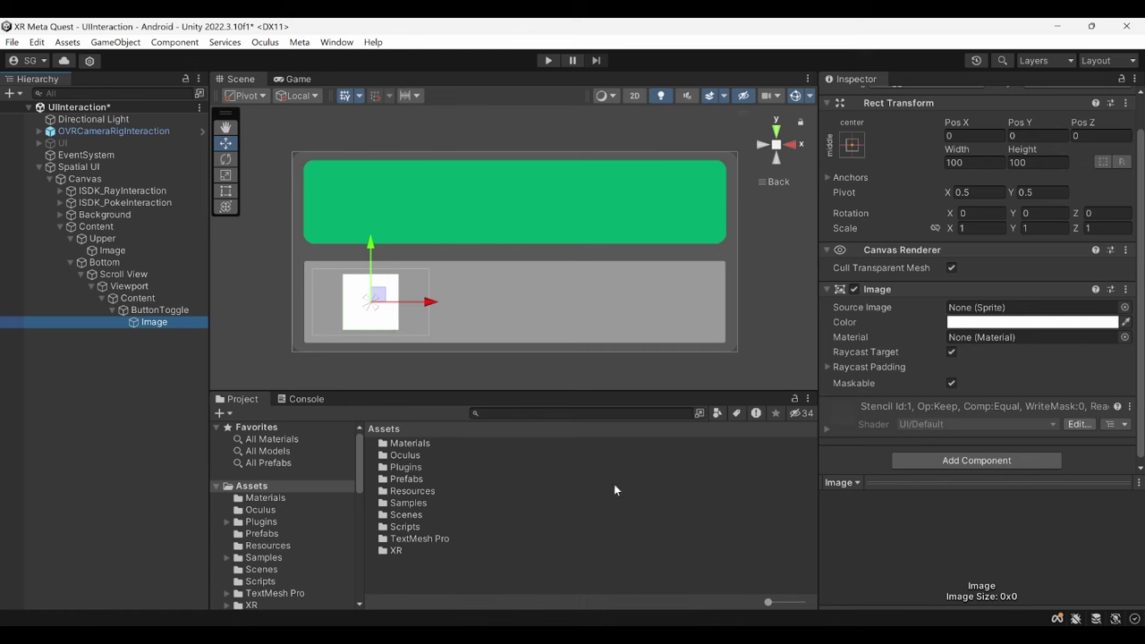
Stretch the Image's anchors in both directions to fill ButtonToggle and set Left, Top, Right and Bottom to 1.
{"action": "scroll", "coordinate": [840, 215], "scroll_direction": "up", "scroll_amount": 1}
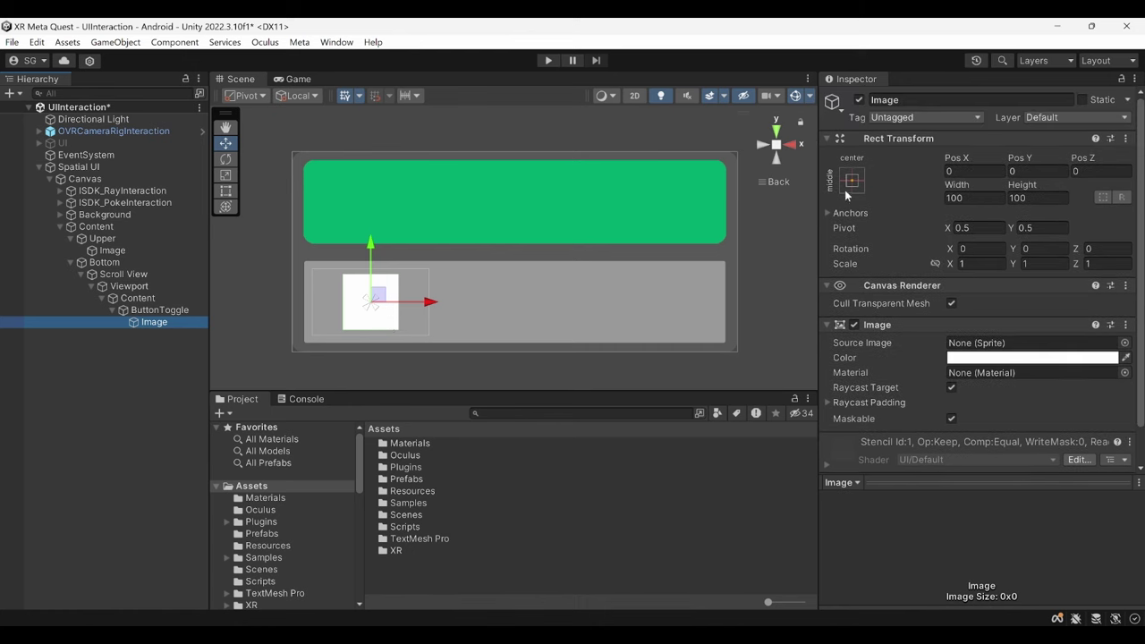
{"action": "left_click", "coordinate": [851, 182]}
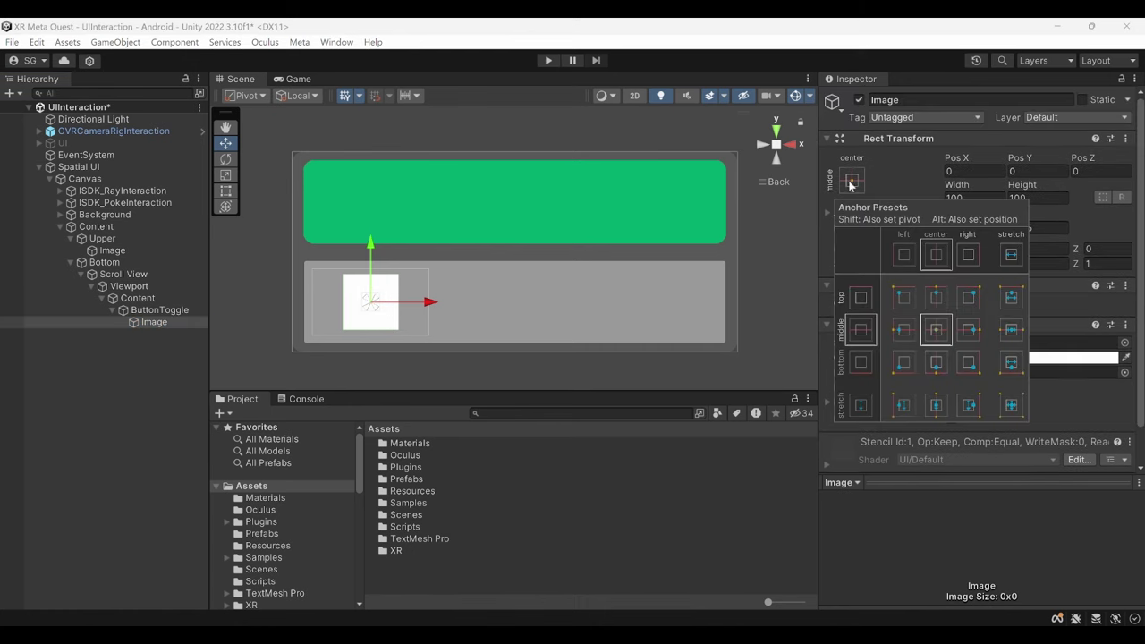
{"action": "left_click", "coordinate": [1012, 406]}
{"action": "left_click", "coordinate": [977, 170]}
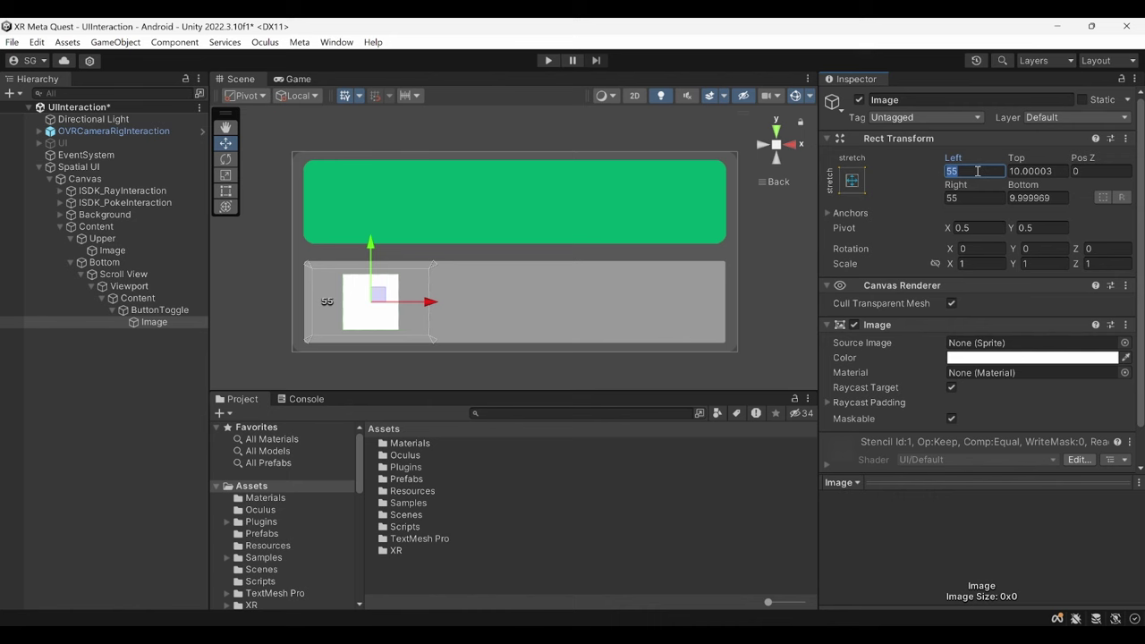
{"action": "type", "text": "1"}
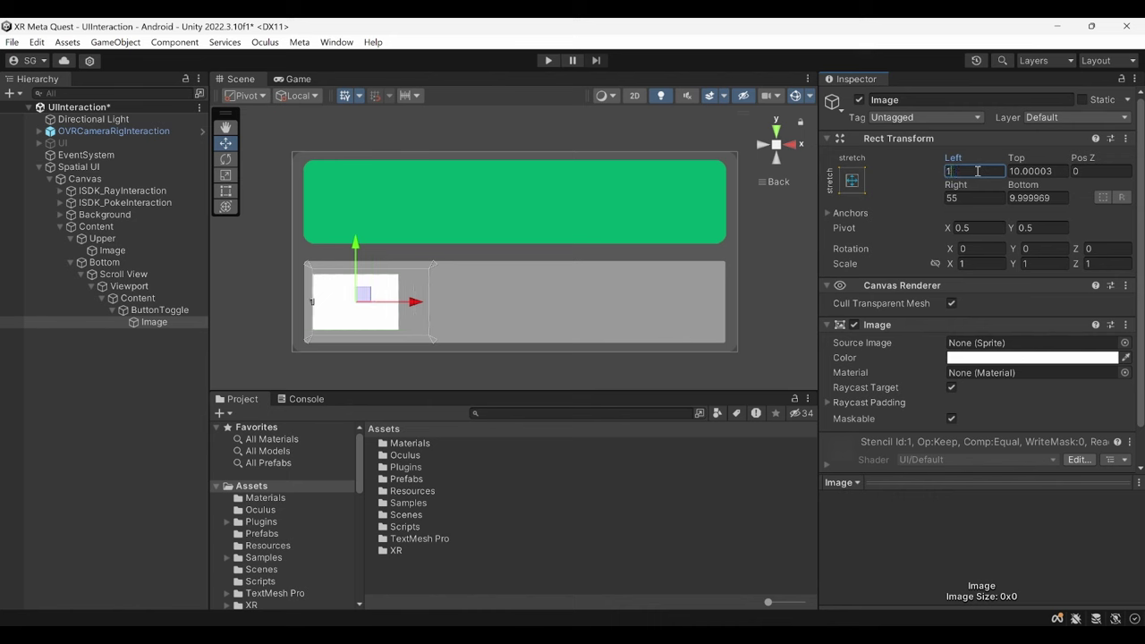
{"action": "key", "text": "Tab"}
{"action": "type", "text": "1"}
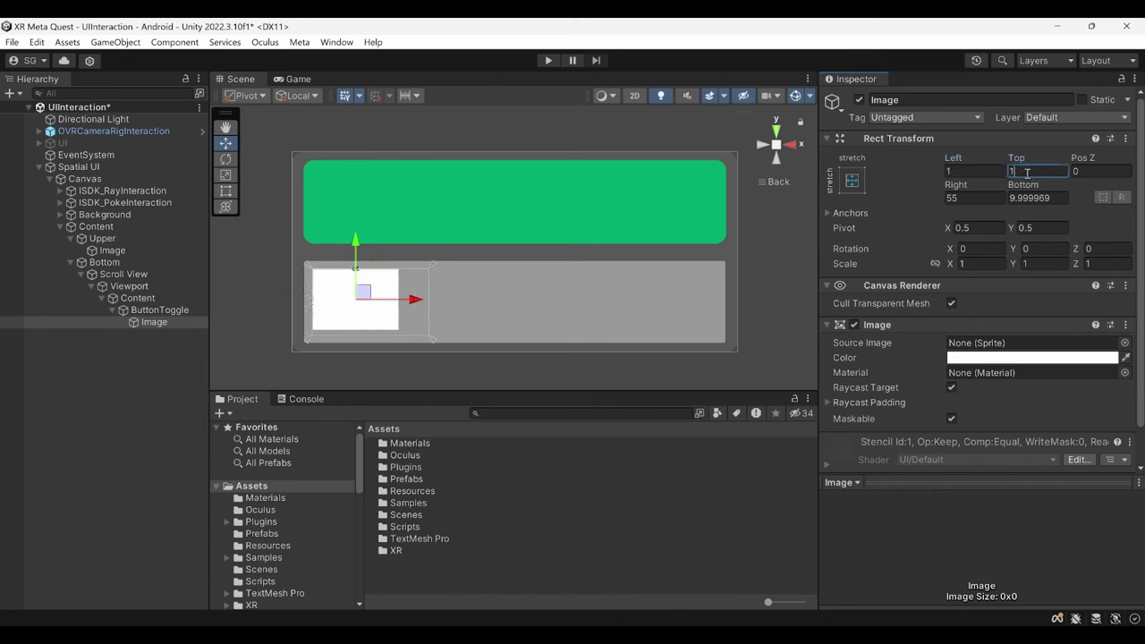
{"action": "key", "text": "Tab"}
{"action": "type", "text": "1"}
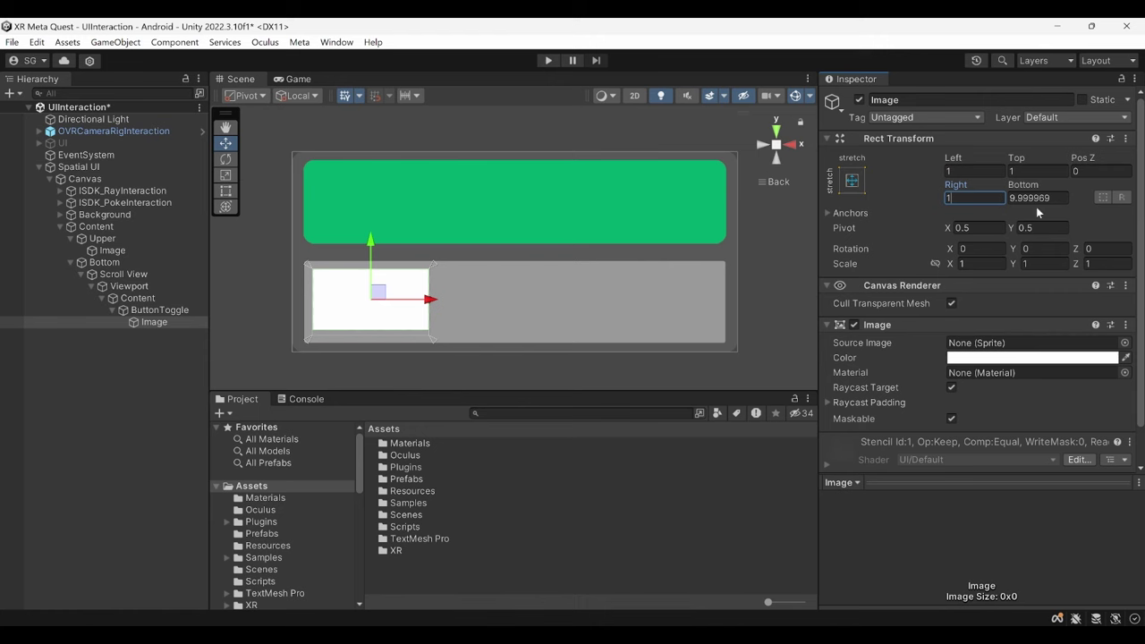
{"action": "key", "text": "Tab"}
{"action": "type", "text": "1"}
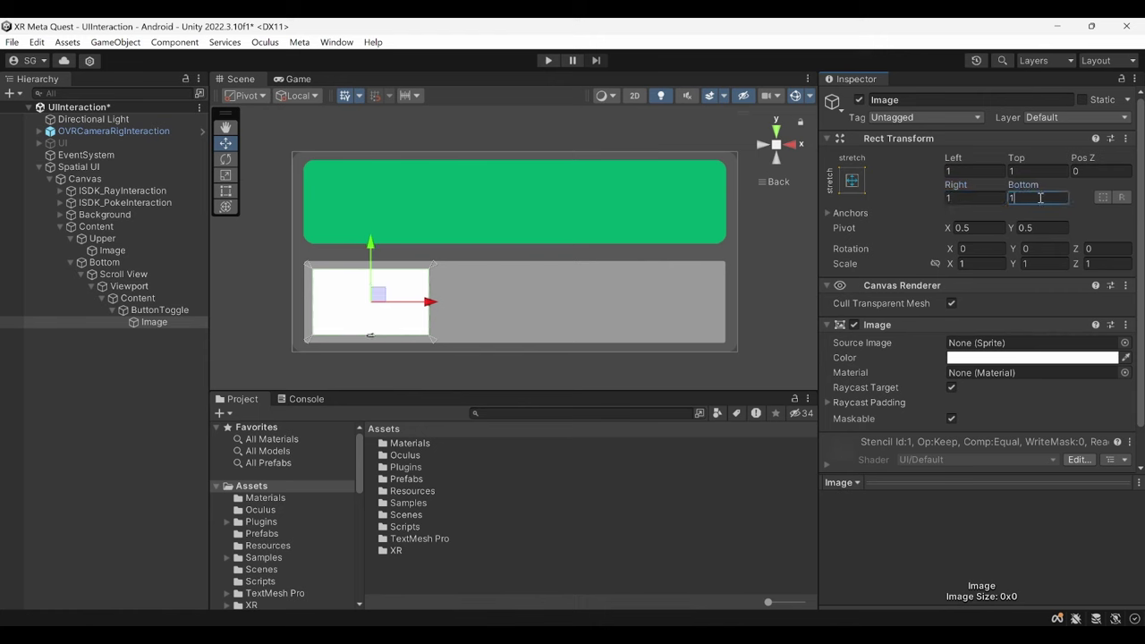
Assign the RoundCorners_2 sprite as the source image of ButtonToggle's Image child.
{"action": "left_click", "coordinate": [1125, 342]}
{"action": "left_click_drag", "start_coordinate": [1078, 329], "coordinate": [793, 257]}
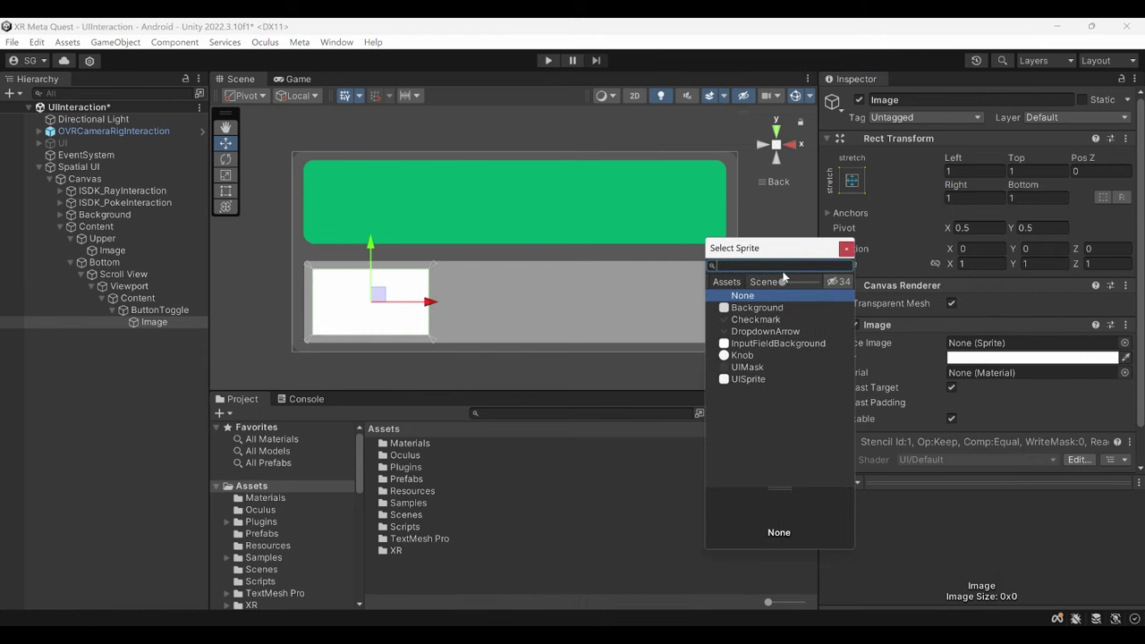
{"action": "type", "text": "RoundCo"}
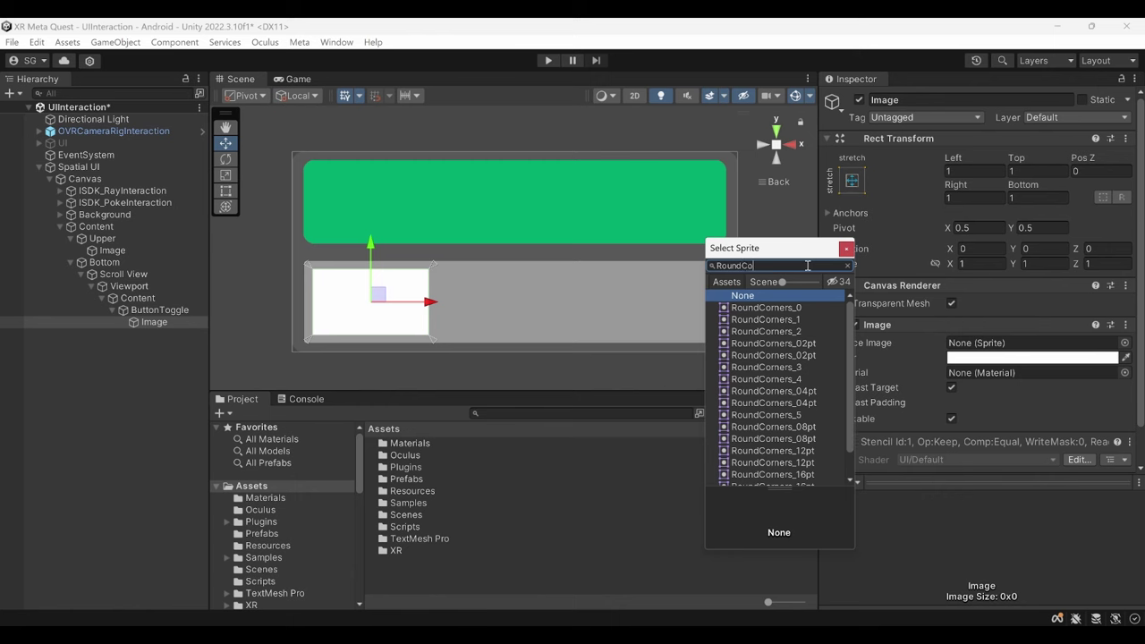
{"action": "type", "text": "rners_2"}
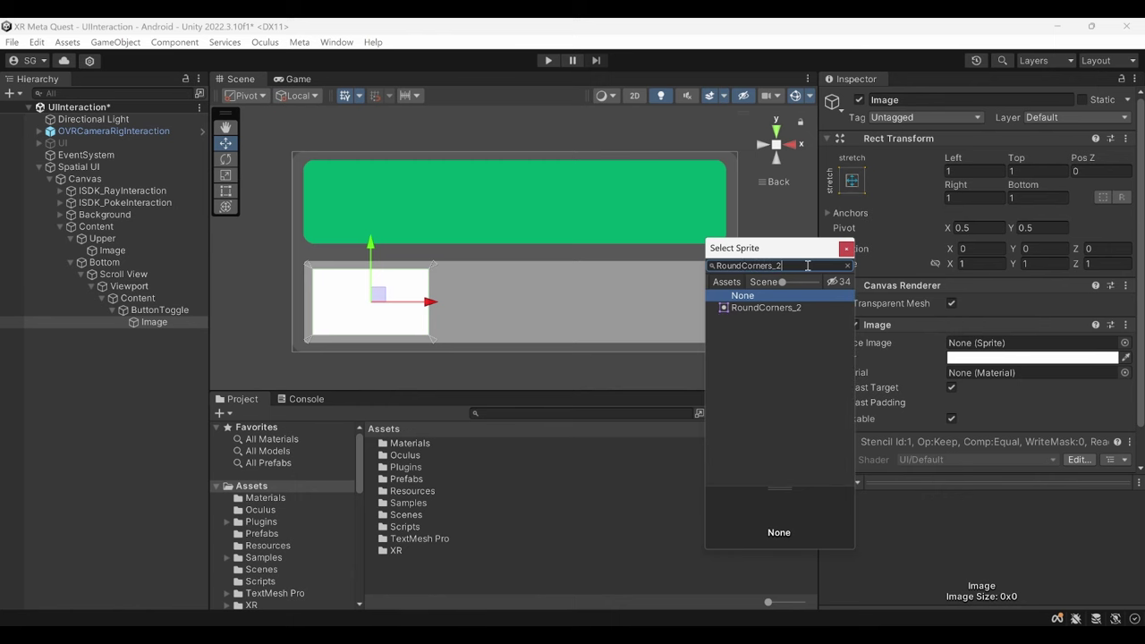
{"action": "left_click", "coordinate": [809, 307]}
{"action": "double_click", "coordinate": [810, 308]}
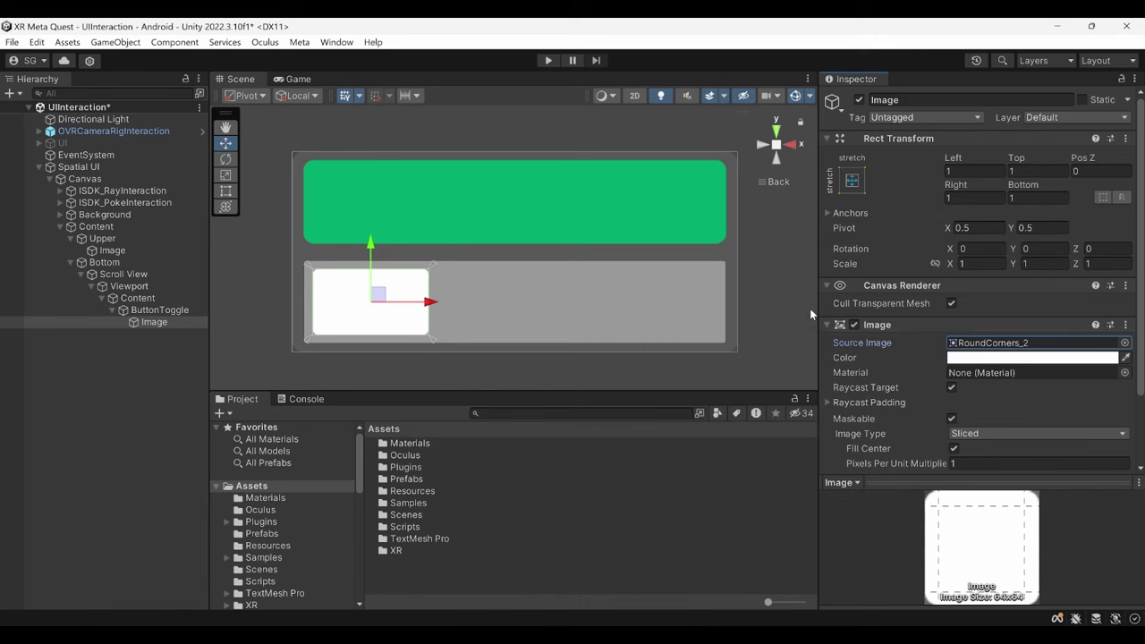
Set the colour of ButtonToggle's Image child to orange with RGB values 250, 150, 0.
{"action": "left_click", "coordinate": [1051, 357]}
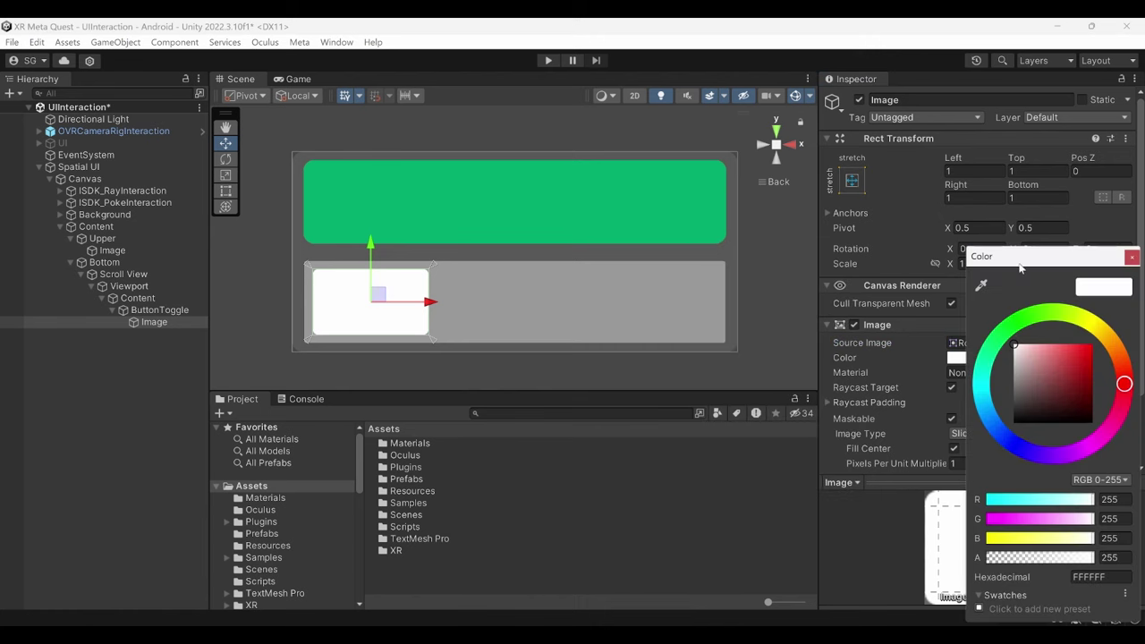
{"action": "left_click_drag", "start_coordinate": [1020, 267], "coordinate": [752, 199]}
{"action": "left_click", "coordinate": [846, 431]}
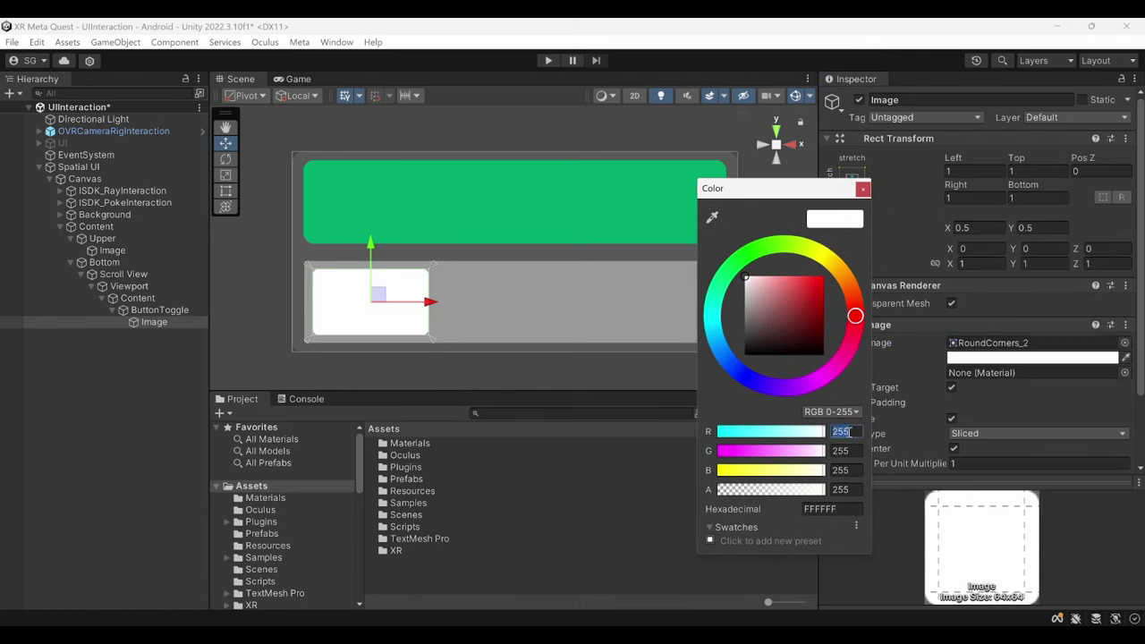
{"action": "type", "text": "250"}
{"action": "left_click", "coordinate": [854, 451]}
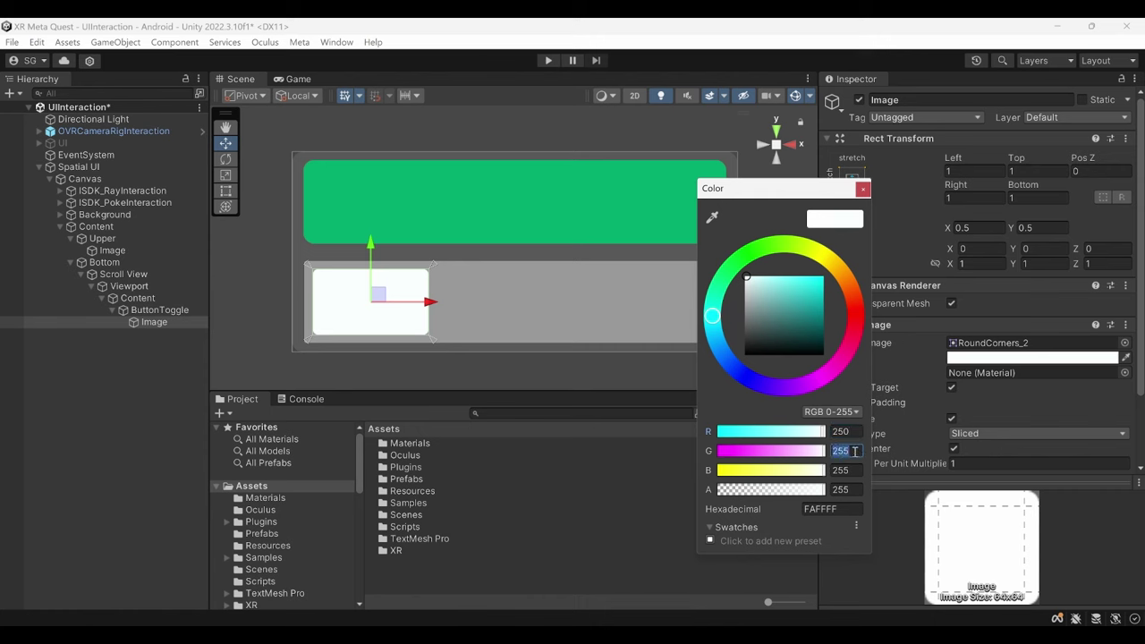
{"action": "type", "text": "150"}
{"action": "left_click", "coordinate": [846, 470]}
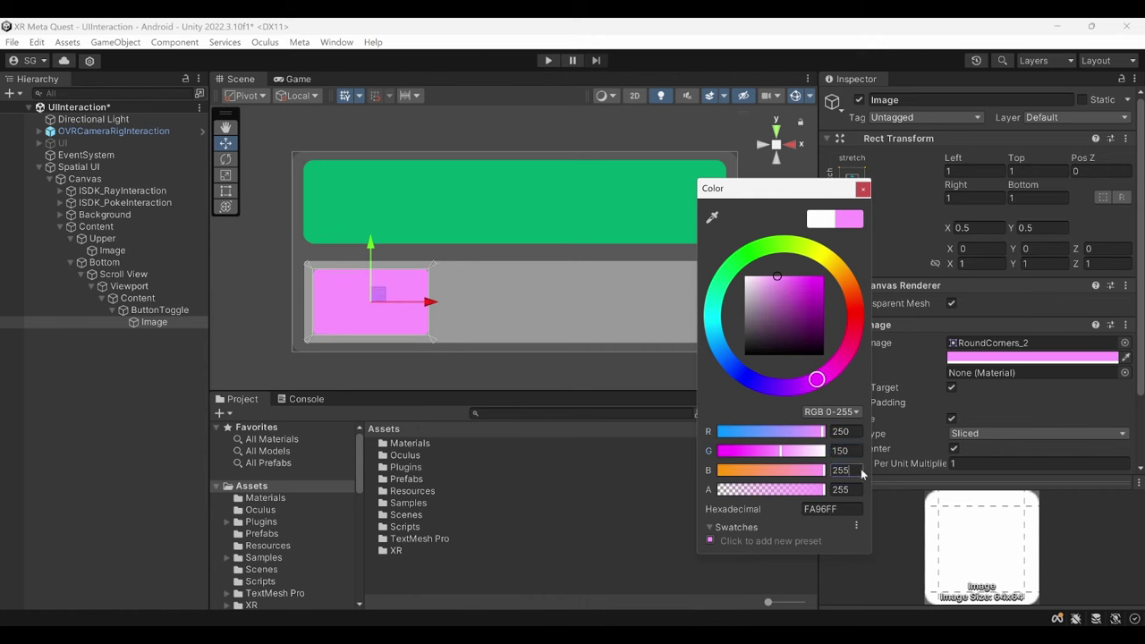
{"action": "type", "text": "0"}
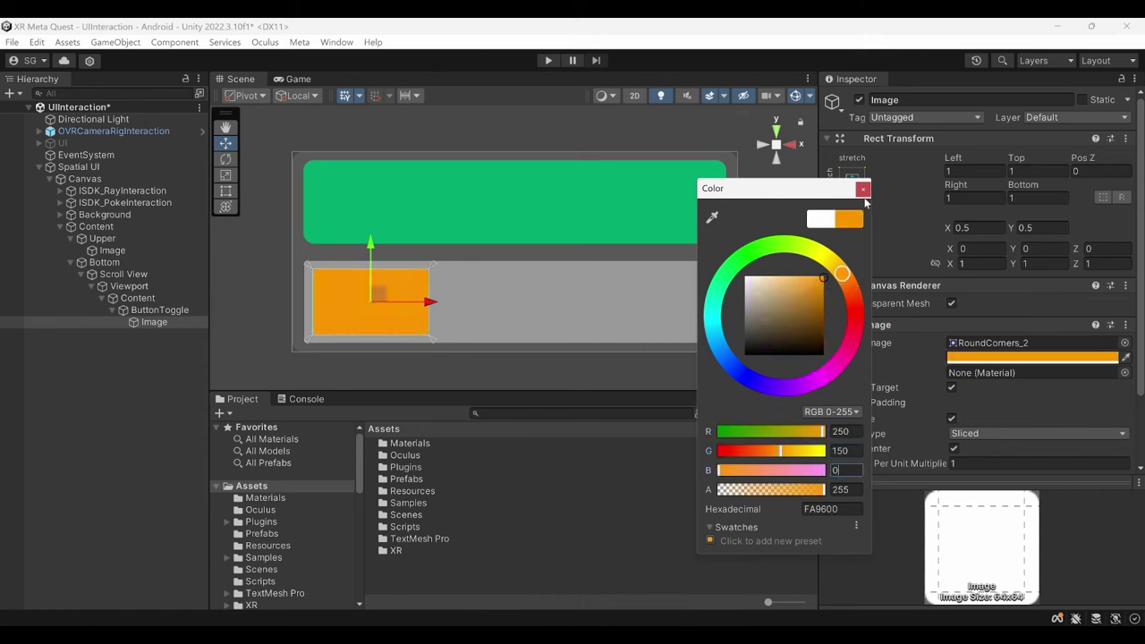
{"action": "left_click", "coordinate": [862, 189]}
Duplicate ButtonToggle's Image child, rename the copy Border, and place it above Image in the hierarchy.
{"action": "left_click", "coordinate": [147, 322]}
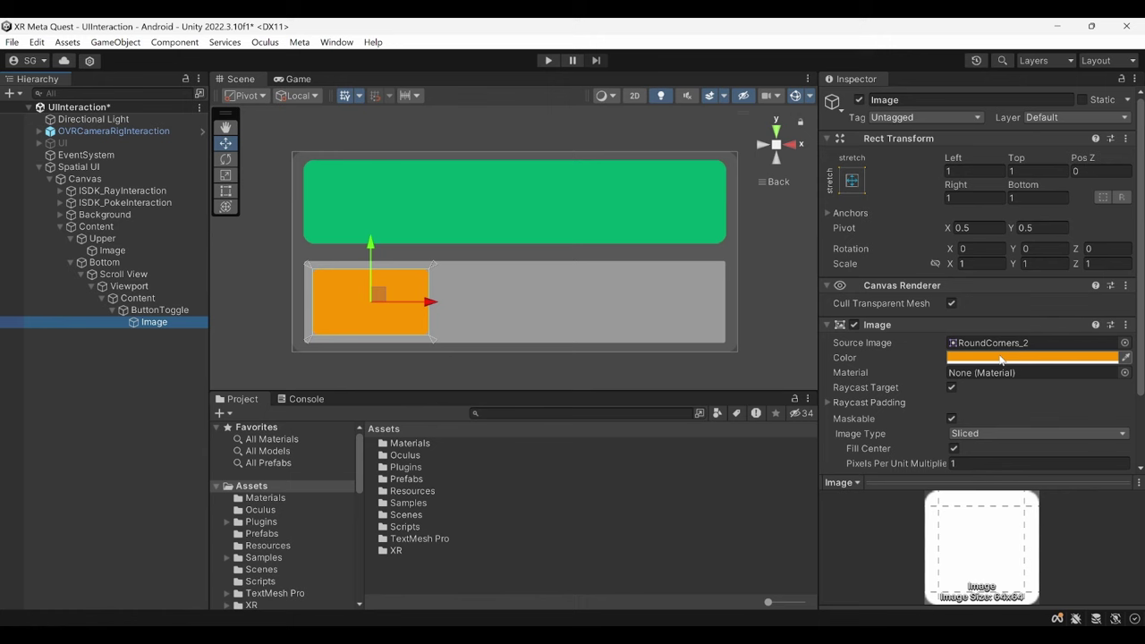
{"action": "key", "text": "ctrl+d"}
{"action": "right_click", "coordinate": [159, 335]}
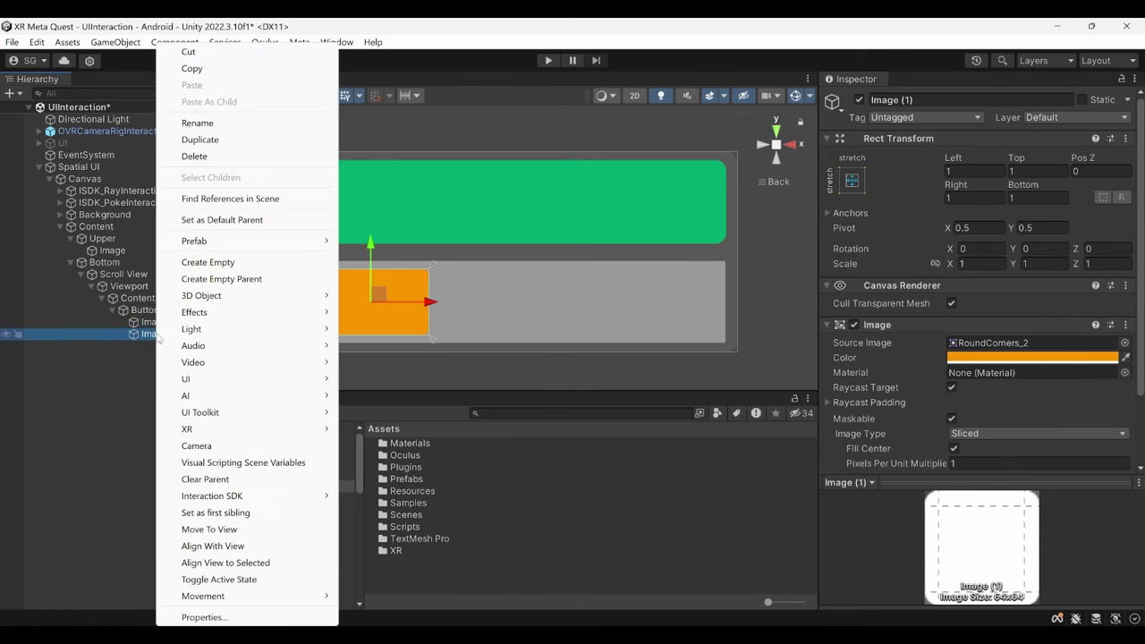
{"action": "left_click", "coordinate": [215, 124]}
{"action": "type", "text": "Border"}
{"action": "key", "text": "Return"}
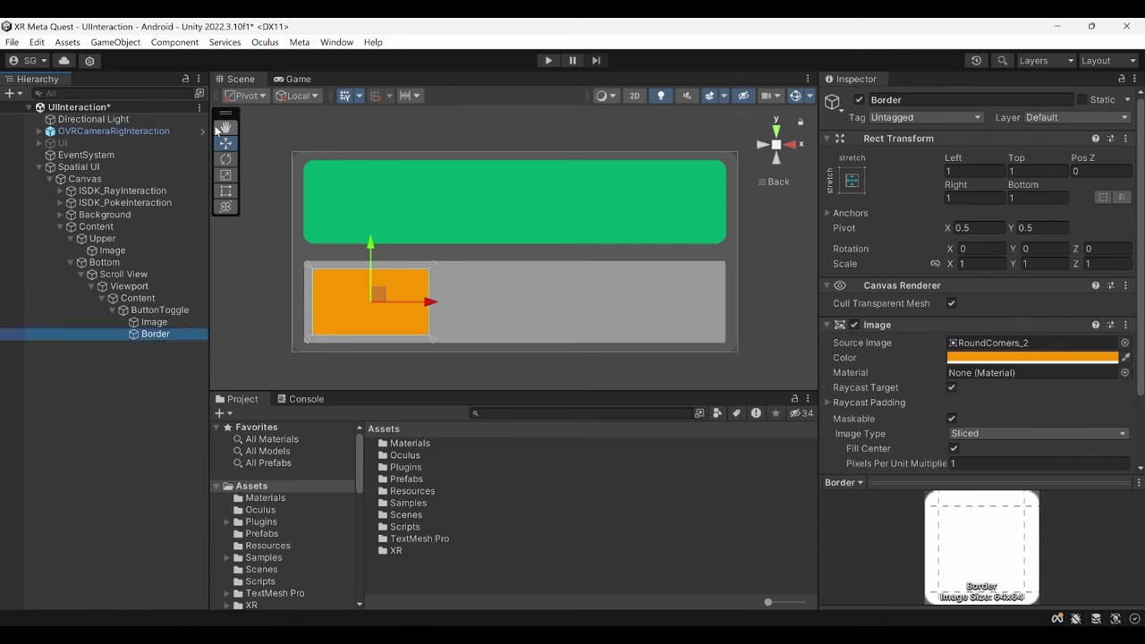
{"action": "left_click_drag", "start_coordinate": [162, 323], "coordinate": [161, 320]}
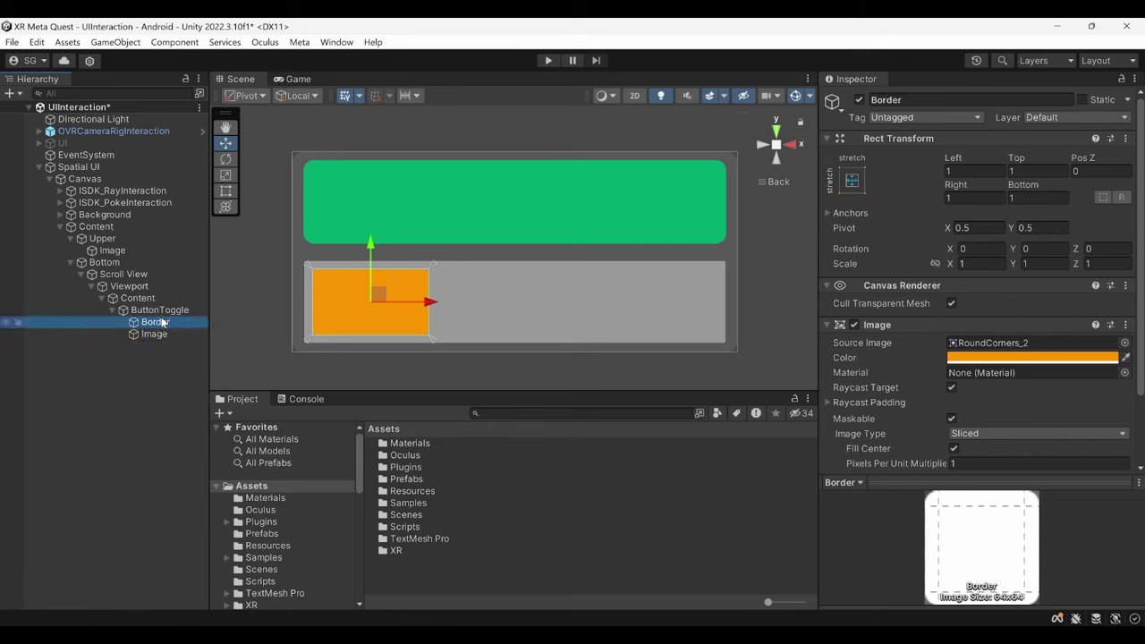
Change the Border object's image colour to white.
{"action": "left_click", "coordinate": [954, 365]}
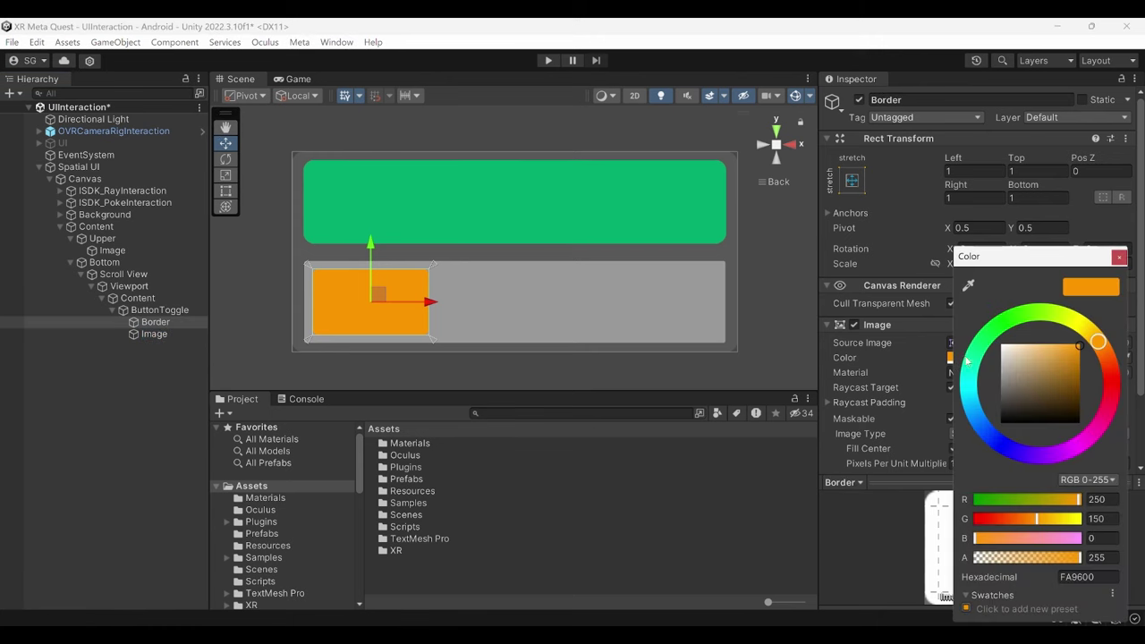
{"action": "left_click_drag", "start_coordinate": [1024, 361], "coordinate": [1001, 345]}
{"action": "left_click", "coordinate": [1121, 258]}
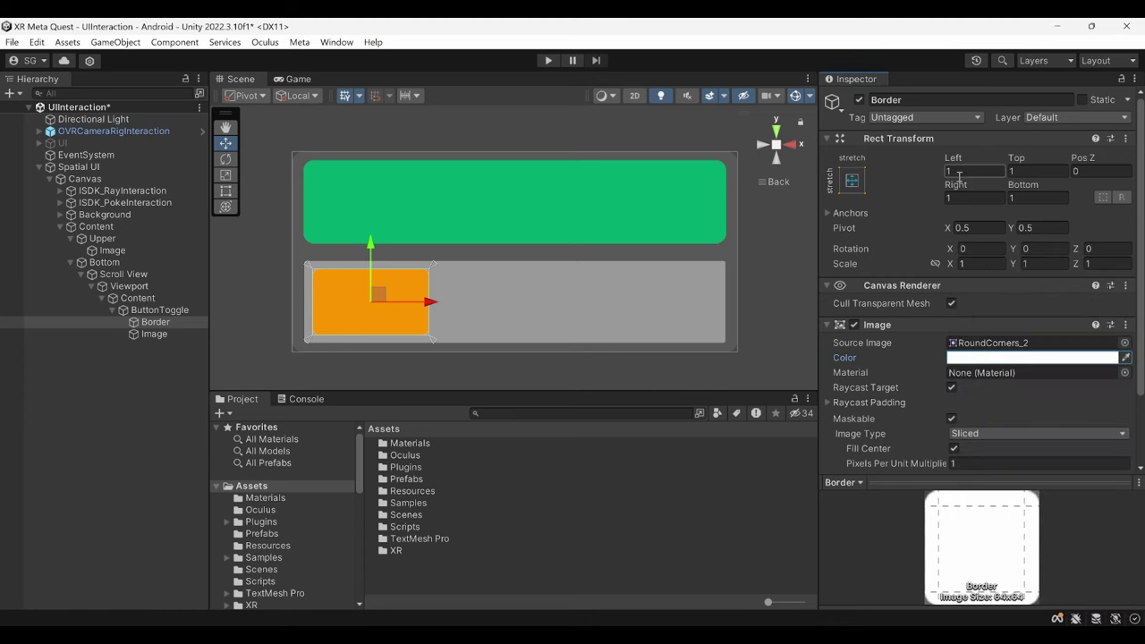
Set the Border object's Left, Top, Right and Bottom offsets to -2.
{"action": "left_click", "coordinate": [961, 170]}
{"action": "type", "text": "-2"}
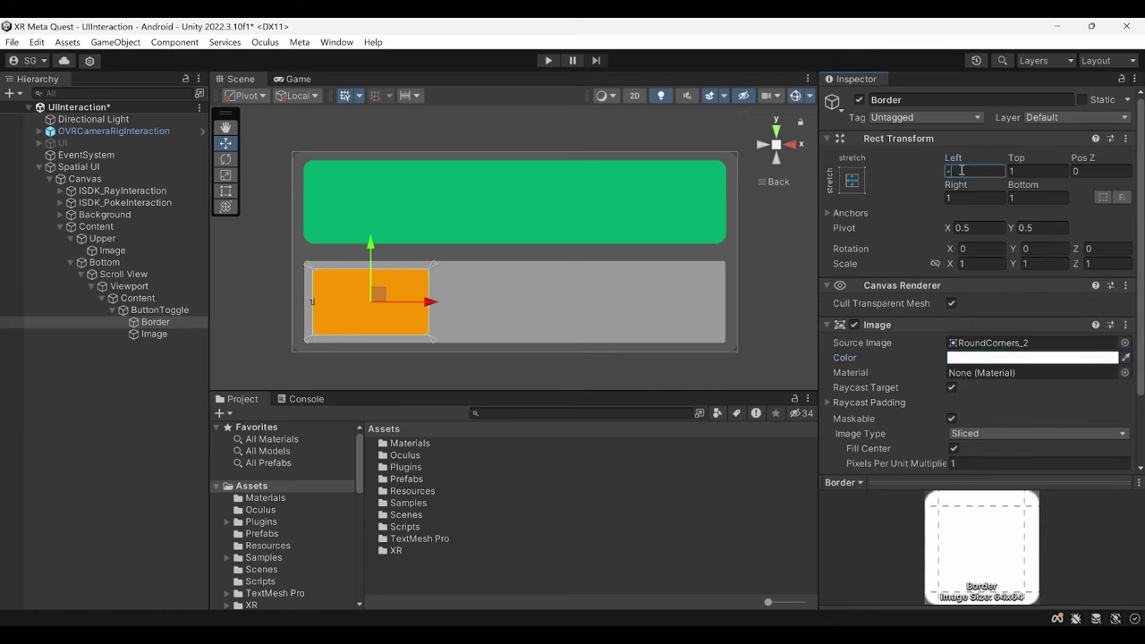
{"action": "left_click", "coordinate": [1016, 171]}
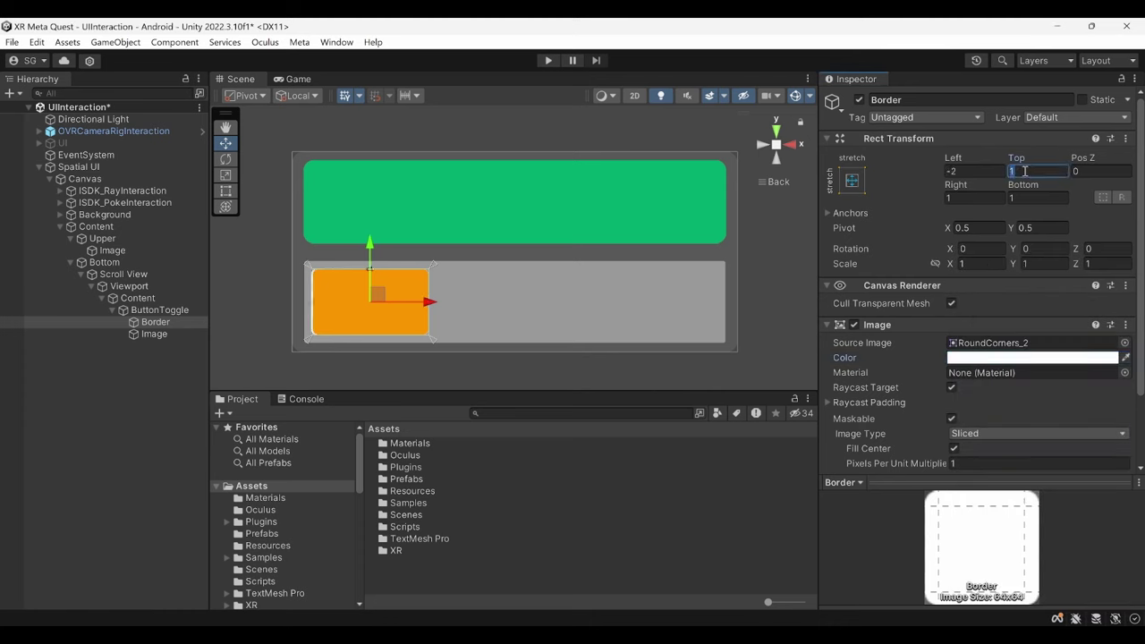
{"action": "type", "text": "-2"}
{"action": "left_click", "coordinate": [959, 198]}
{"action": "type", "text": "-2"}
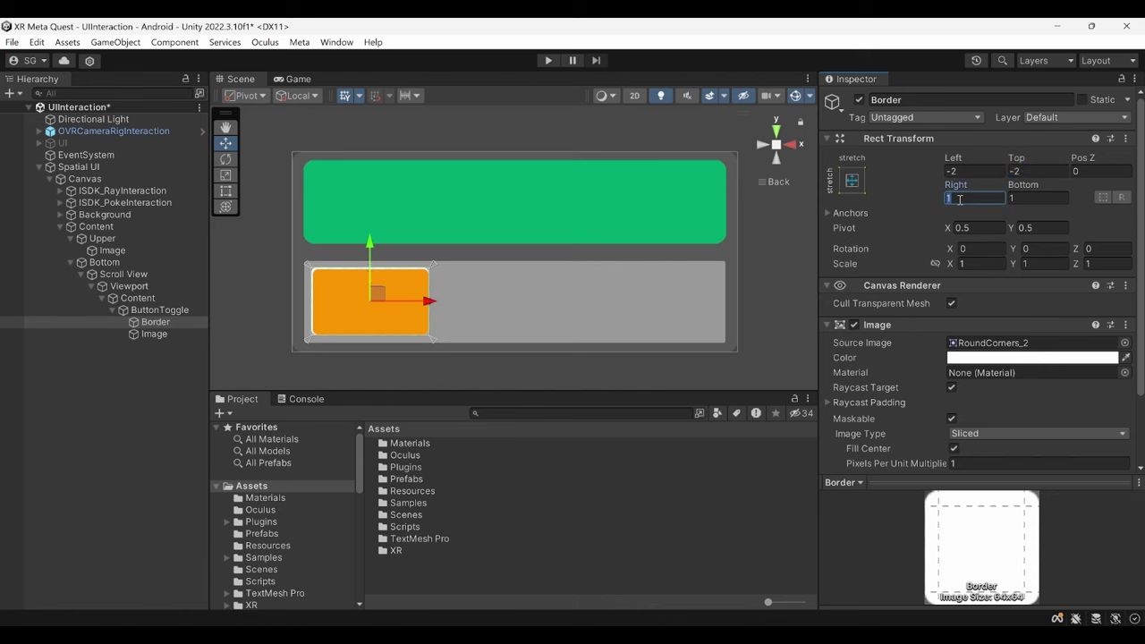
{"action": "left_click", "coordinate": [1022, 197]}
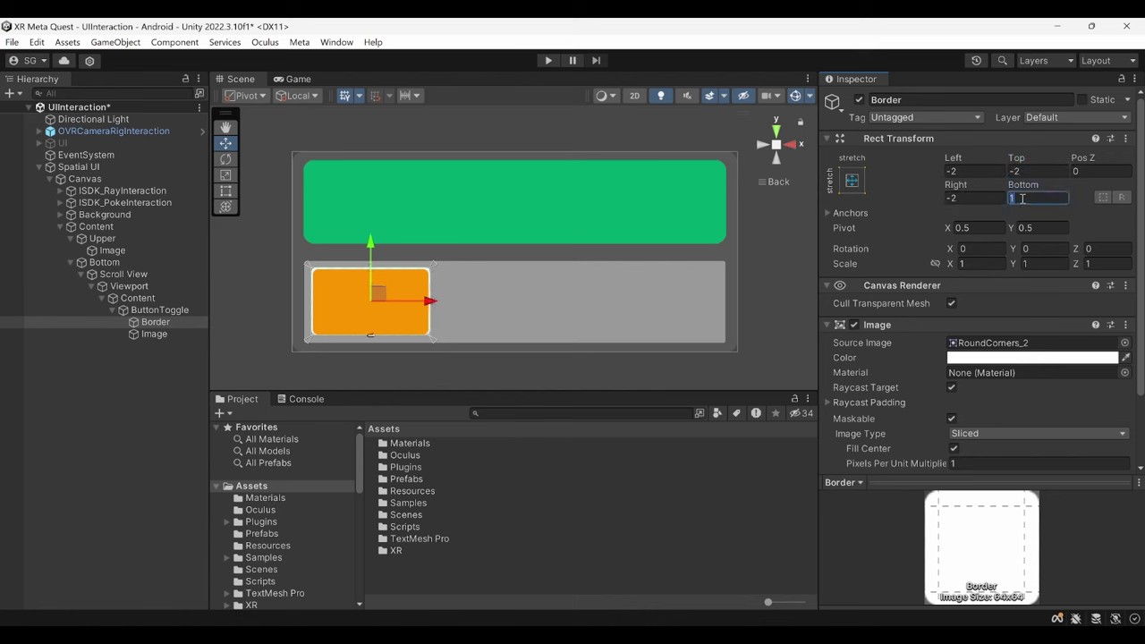
{"action": "type", "text": "-2"}
Duplicate the Border object and rename the copy SelectionBorder.
{"action": "left_click", "coordinate": [158, 326]}
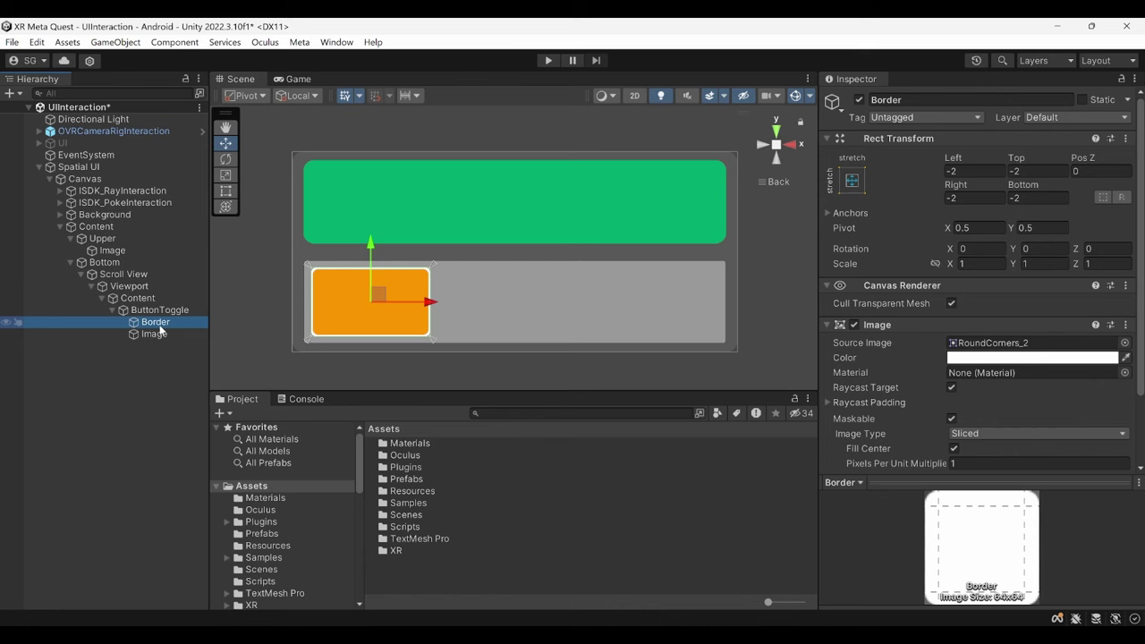
{"action": "key", "text": "ctrl+d"}
{"action": "left_click", "coordinate": [921, 100]}
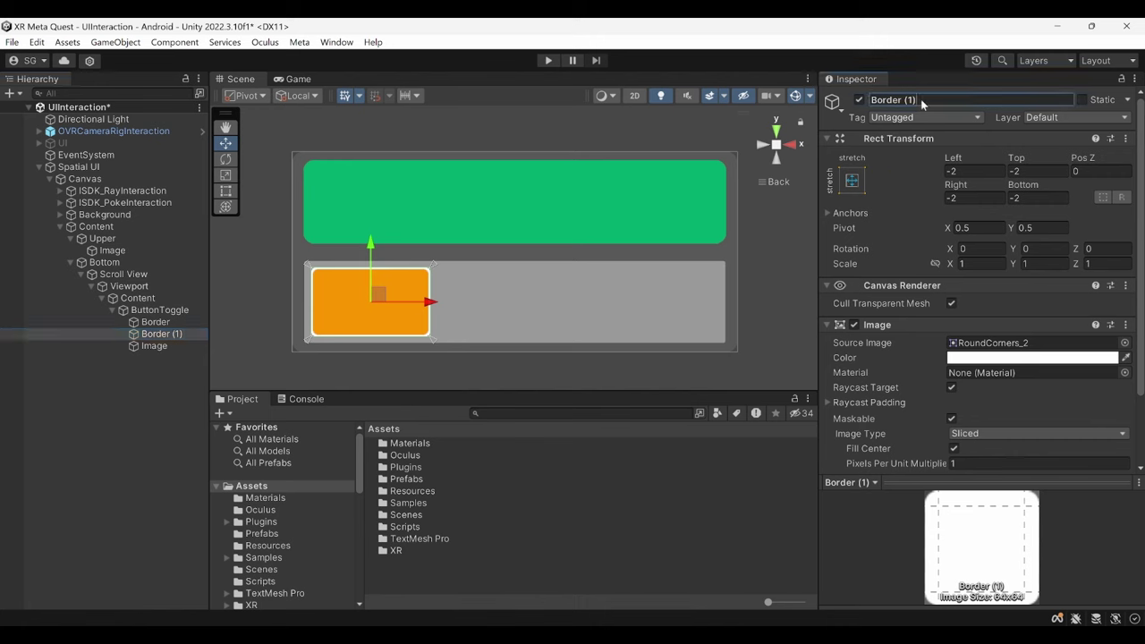
{"action": "left_click", "coordinate": [920, 99]}
{"action": "key", "text": "BackSpace"}
{"action": "key", "text": "BackSpace"}
{"action": "key", "text": "BackSpace"}
{"action": "key", "text": "BackSpace"}
{"action": "key", "text": "Home"}
{"action": "type", "text": "Selection"}
{"action": "key", "text": "Return"}
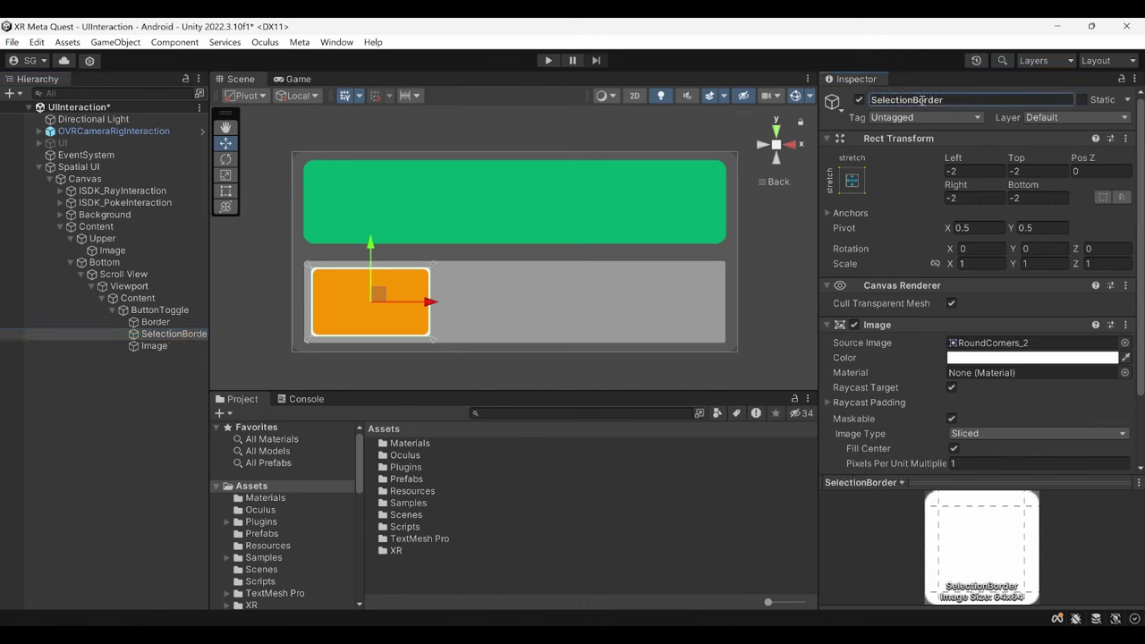
Change the SelectionBorder object's image colour to lime green, hex 8BFF00.
{"action": "left_click", "coordinate": [1009, 358]}
{"action": "left_click", "coordinate": [1058, 317]}
{"action": "left_click", "coordinate": [1089, 347]}
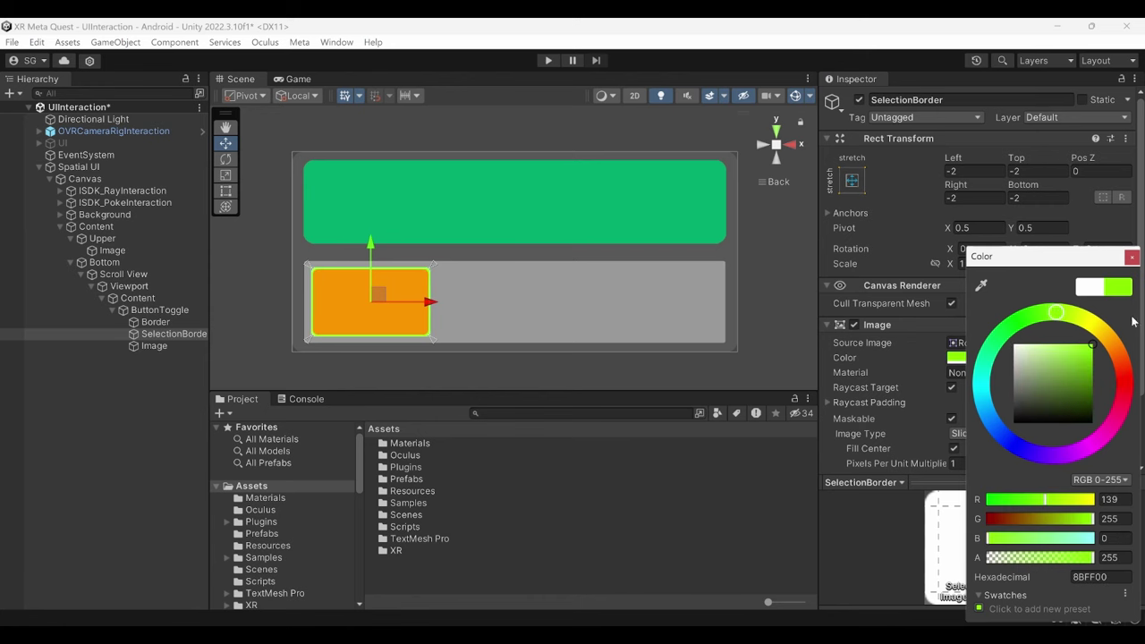
{"action": "left_click", "coordinate": [1132, 257]}
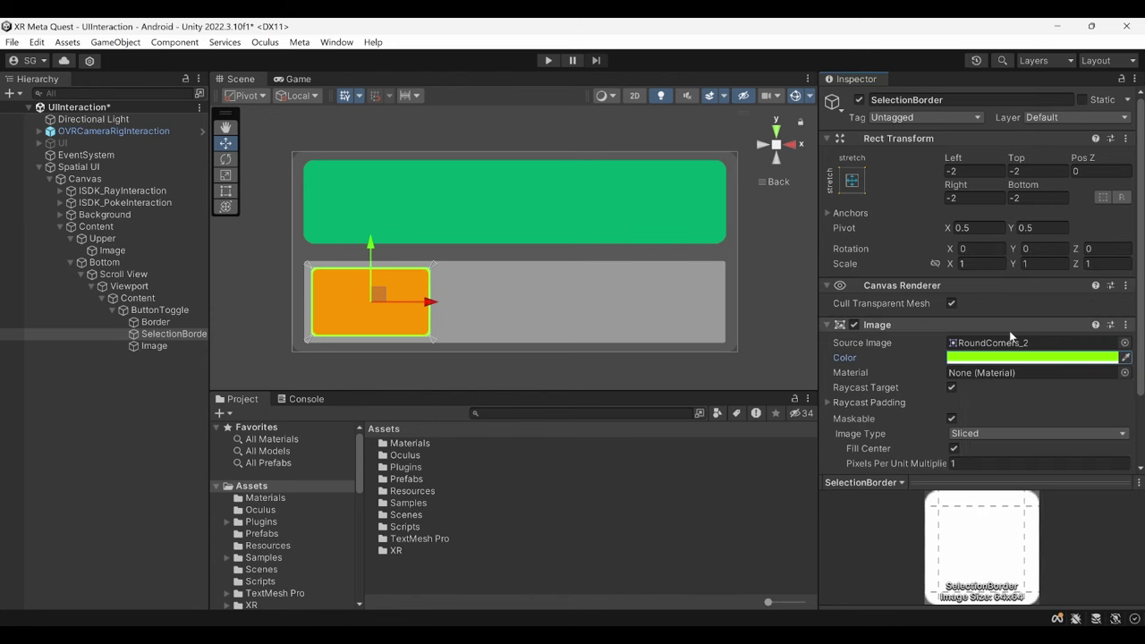
Assign the Border object as the Target Graphic of ButtonToggle's Toggle Deselect component.
{"action": "left_click", "coordinate": [190, 311]}
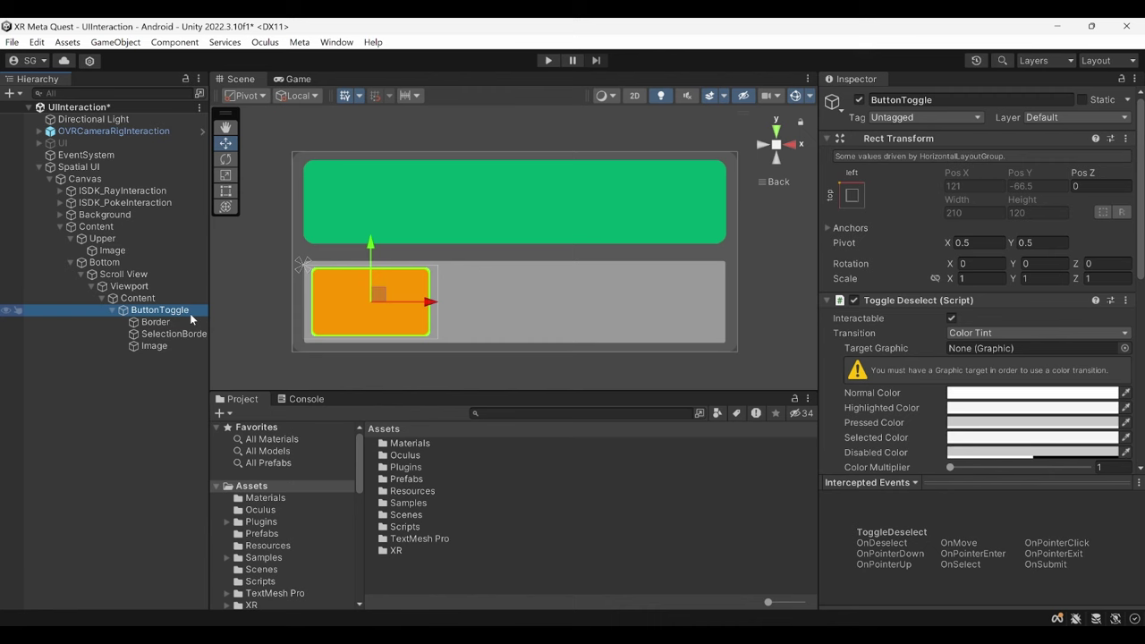
{"action": "scroll", "coordinate": [909, 281], "scroll_direction": "down", "scroll_amount": 3}
{"action": "scroll", "coordinate": [890, 300], "scroll_direction": "up", "scroll_amount": 3}
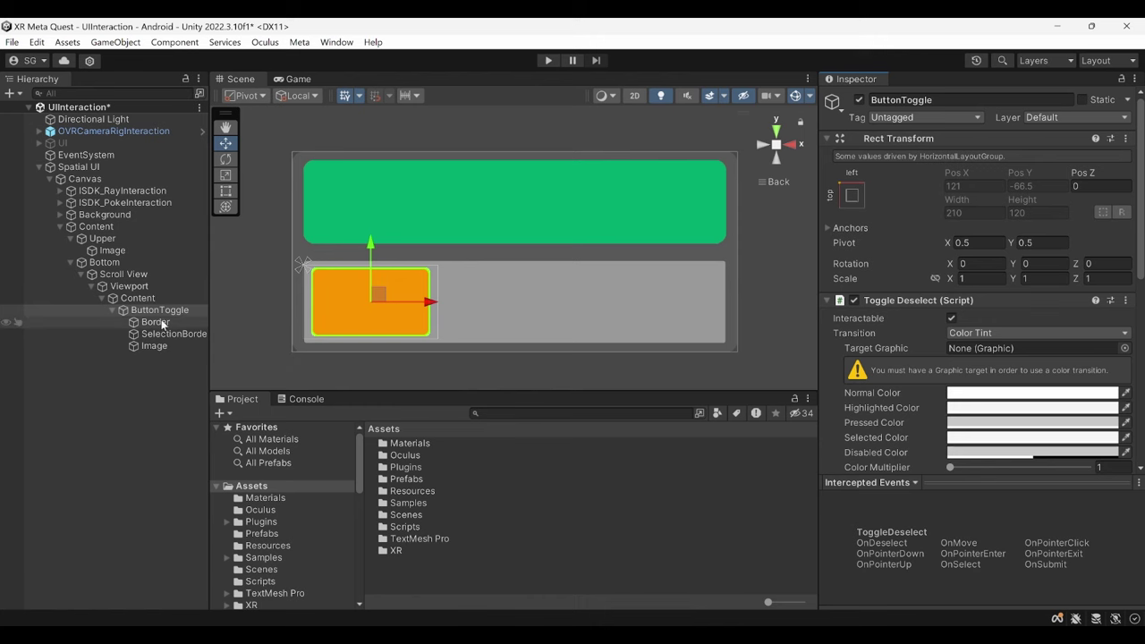
{"action": "left_click_drag", "start_coordinate": [163, 324], "coordinate": [981, 349]}
{"action": "scroll", "coordinate": [950, 346], "scroll_direction": "down", "scroll_amount": 2}
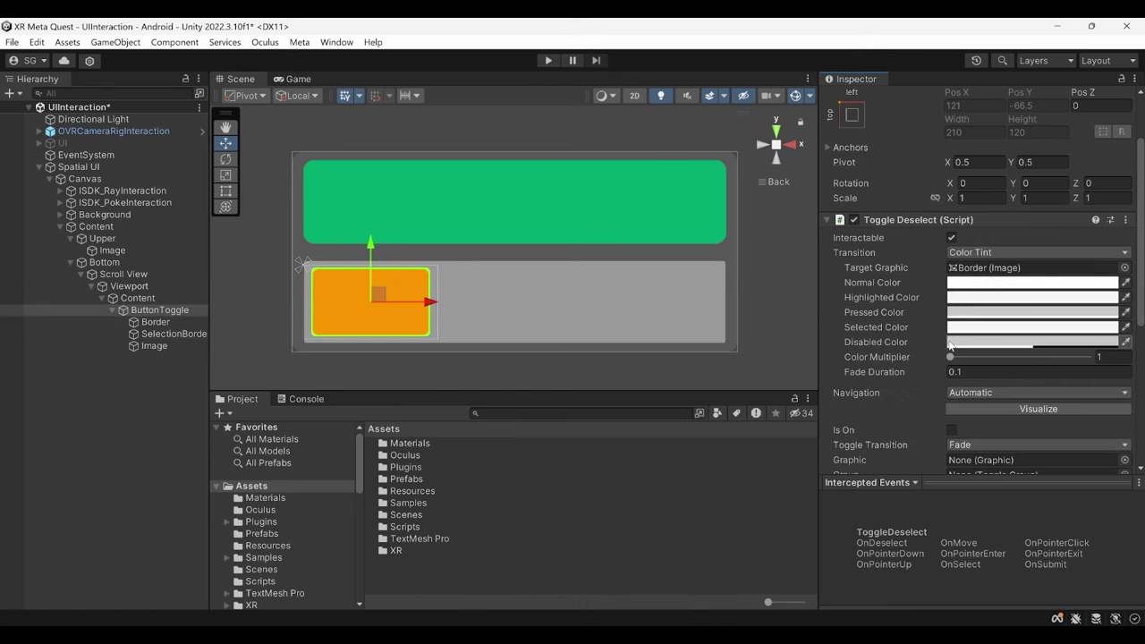
{"action": "scroll", "coordinate": [949, 344], "scroll_direction": "down", "scroll_amount": 3}
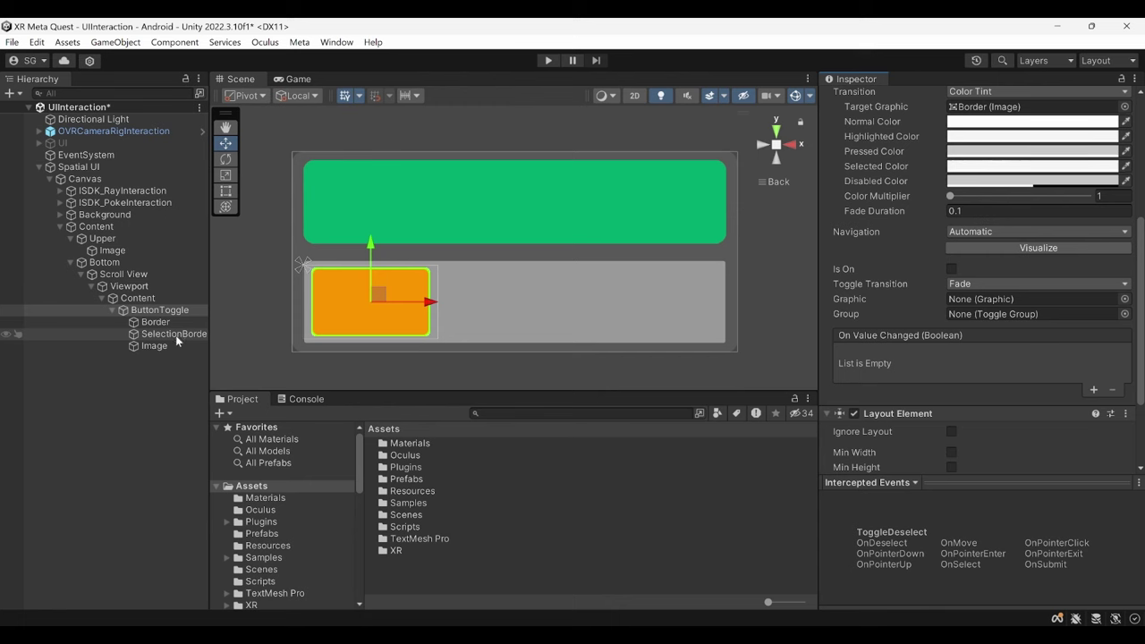
Assign SelectionBorder as the Graphic and the scroll view's Content toggle group as the Group of ButtonToggle's Toggle Deselect component.
{"action": "left_click_drag", "start_coordinate": [176, 337], "coordinate": [949, 299]}
{"action": "scroll", "coordinate": [947, 283], "scroll_direction": "down", "scroll_amount": 1}
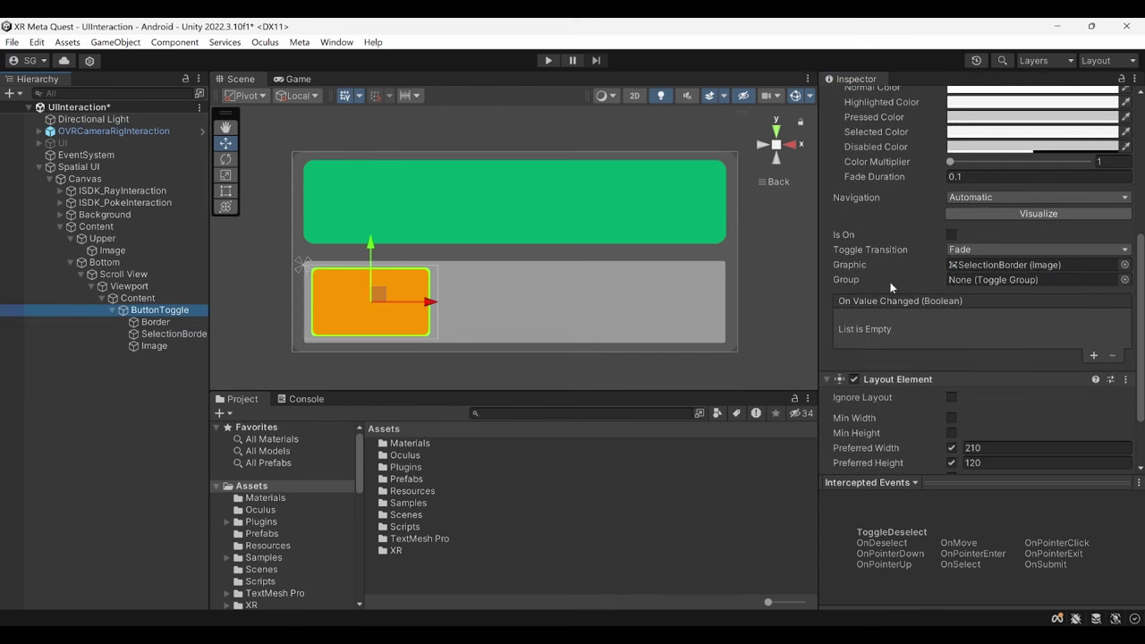
{"action": "left_click", "coordinate": [144, 298]}
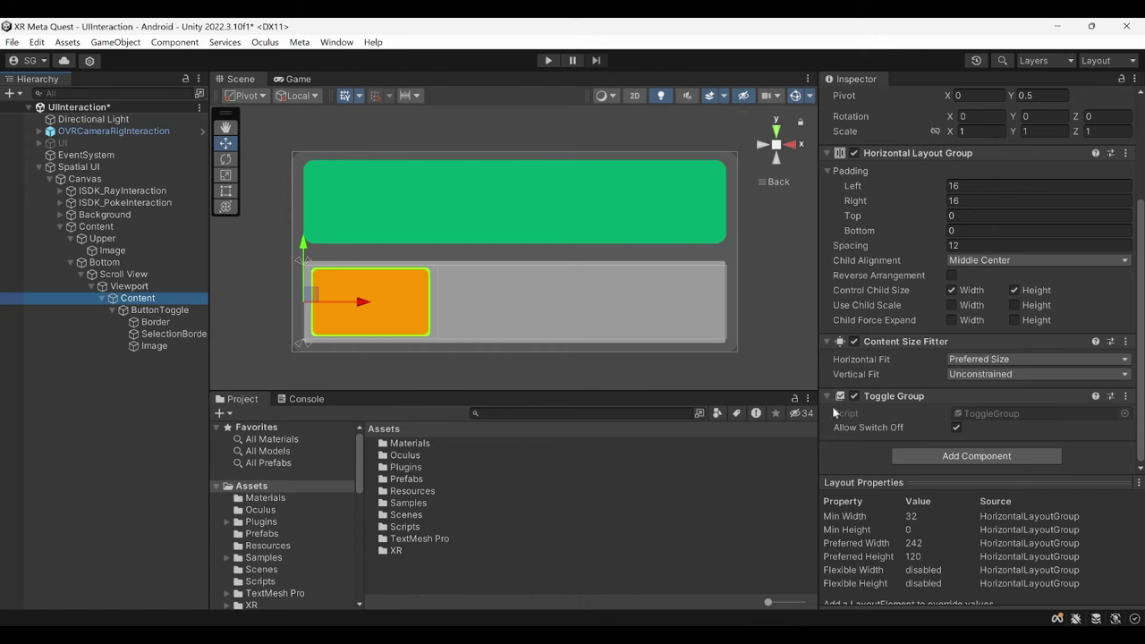
{"action": "key", "text": "Down"}
{"action": "scroll", "coordinate": [959, 284], "scroll_direction": "up", "scroll_amount": 2}
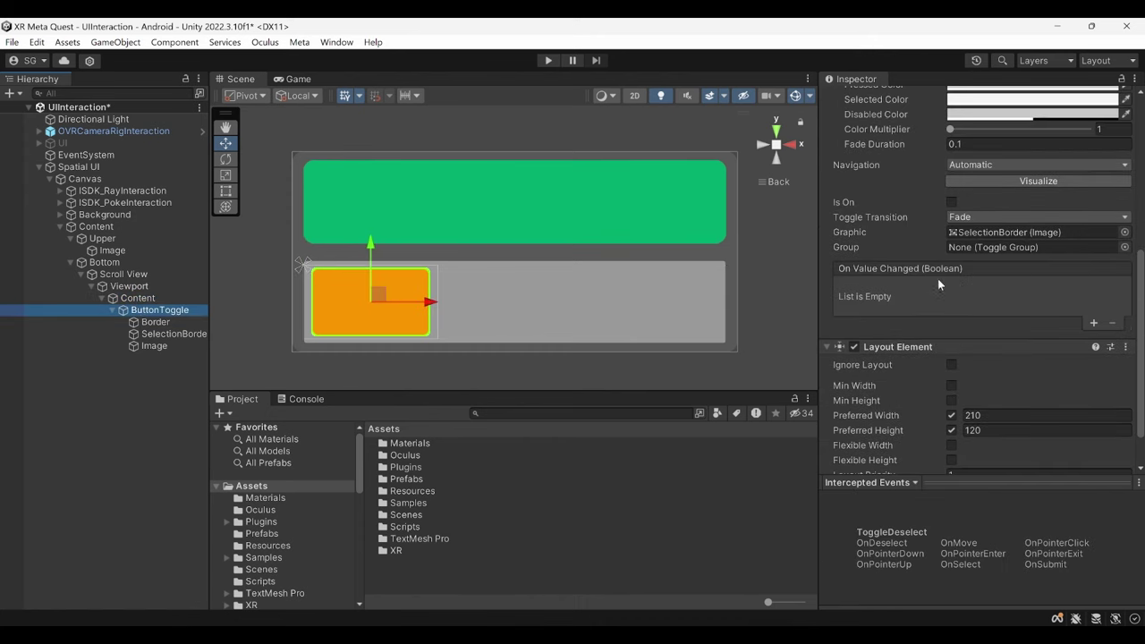
{"action": "left_click", "coordinate": [143, 299]}
{"action": "left_click_drag", "start_coordinate": [148, 302], "coordinate": [952, 290]}
{"action": "scroll", "coordinate": [953, 297], "scroll_direction": "up", "scroll_amount": 3}
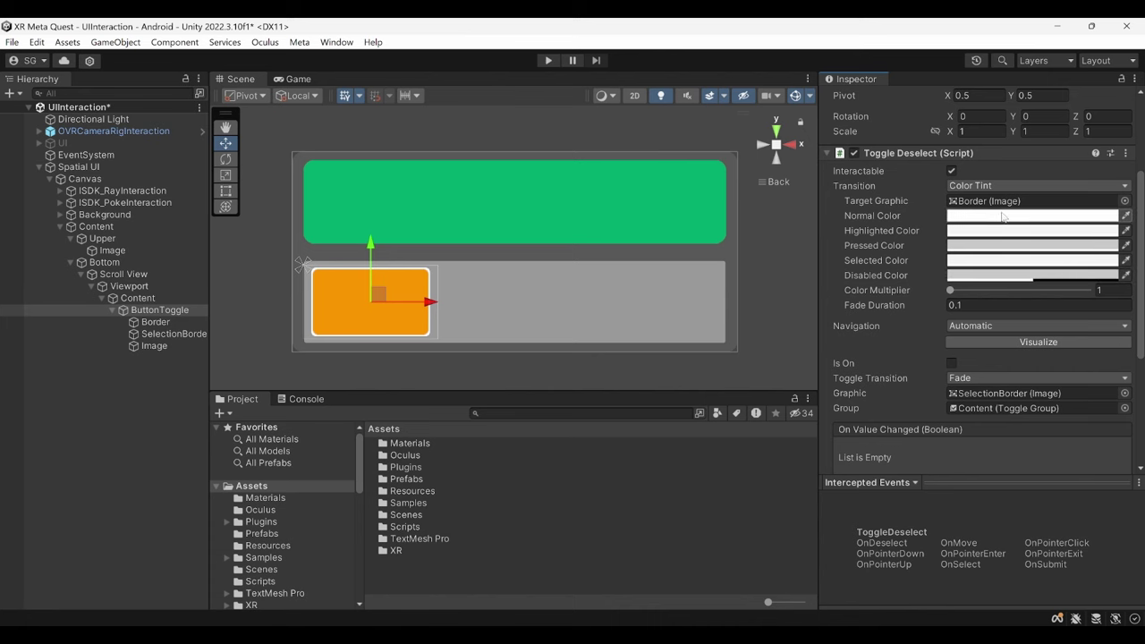
Copy the hex colour FA9600 from ButtonToggle's Image and use it as the toggle's Normal Color with alpha 0.
{"action": "left_click", "coordinate": [194, 344]}
{"action": "left_click", "coordinate": [1014, 283]}
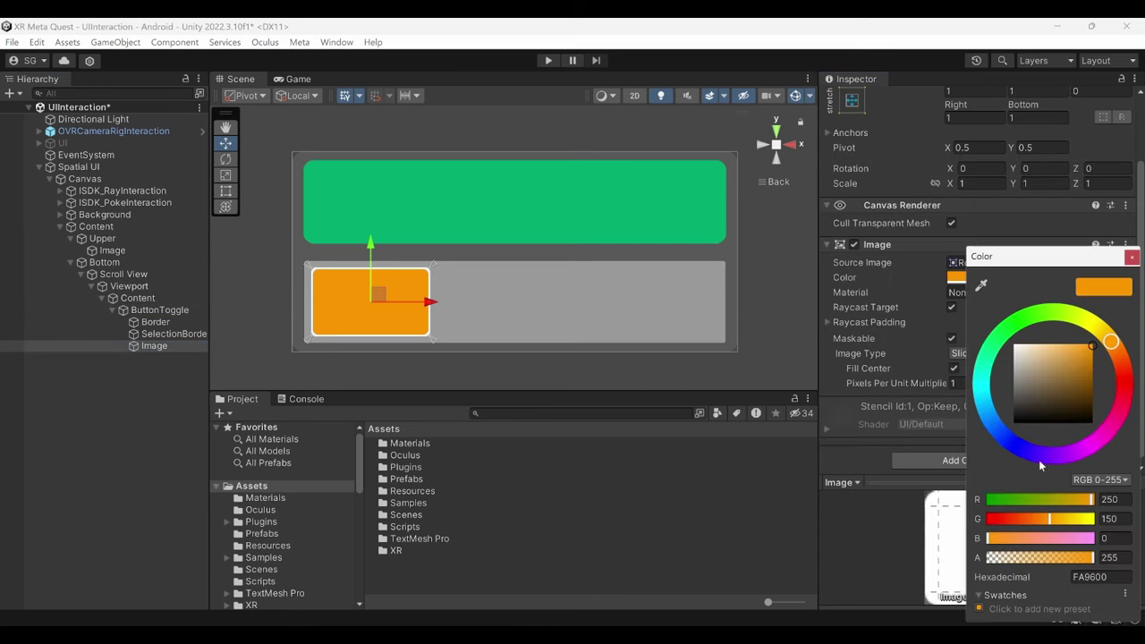
{"action": "left_click", "coordinate": [1117, 576]}
{"action": "key", "text": "ctrl+c"}
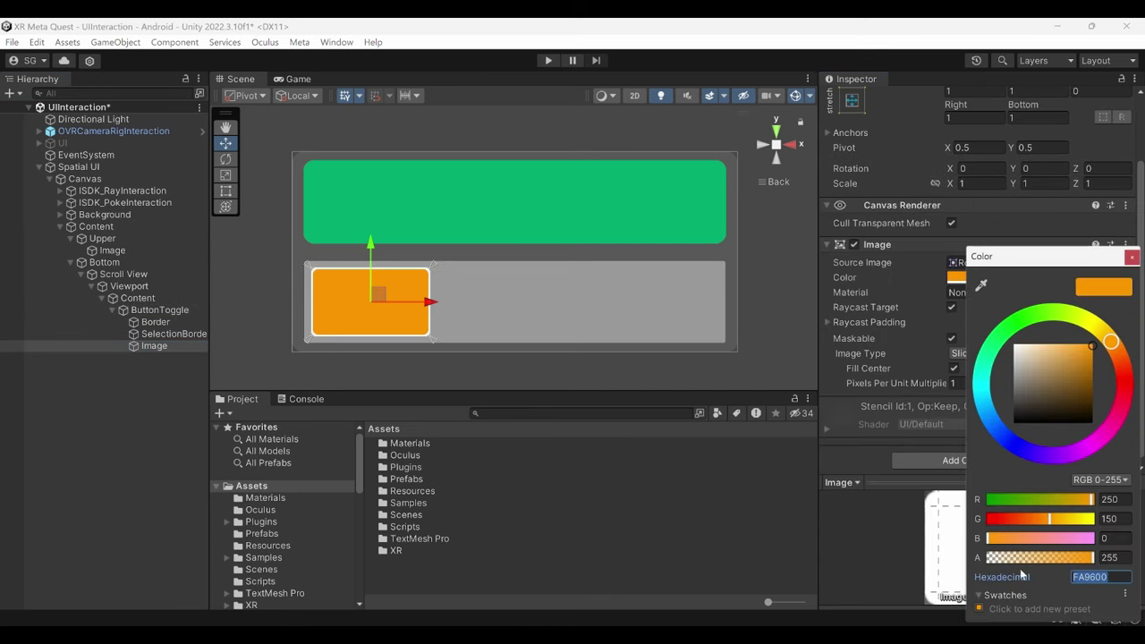
{"action": "left_click", "coordinate": [1131, 259]}
{"action": "left_click", "coordinate": [159, 310]}
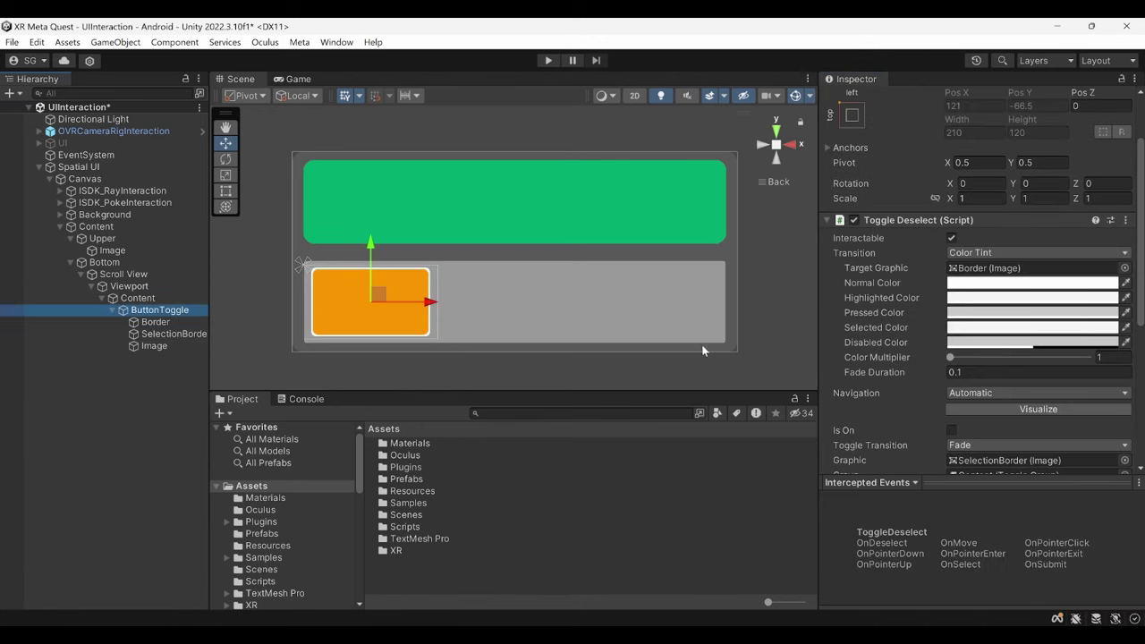
{"action": "left_click", "coordinate": [966, 284]}
{"action": "left_click", "coordinate": [1099, 577]}
{"action": "key", "text": "ctrl+v"}
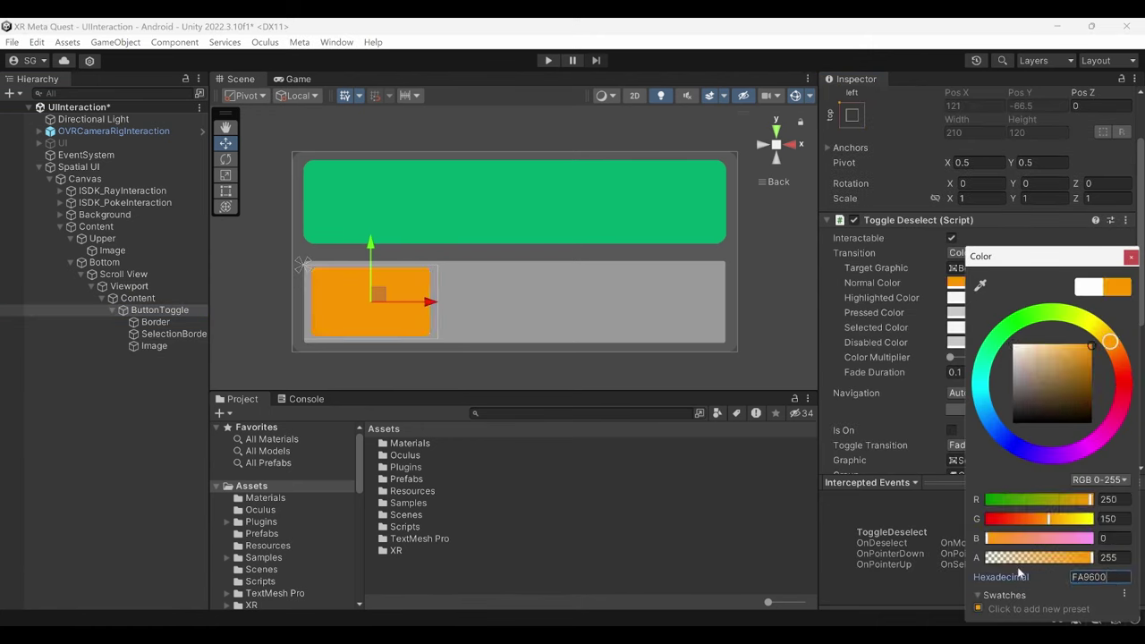
{"action": "left_click_drag", "start_coordinate": [1088, 557], "coordinate": [984, 557]}
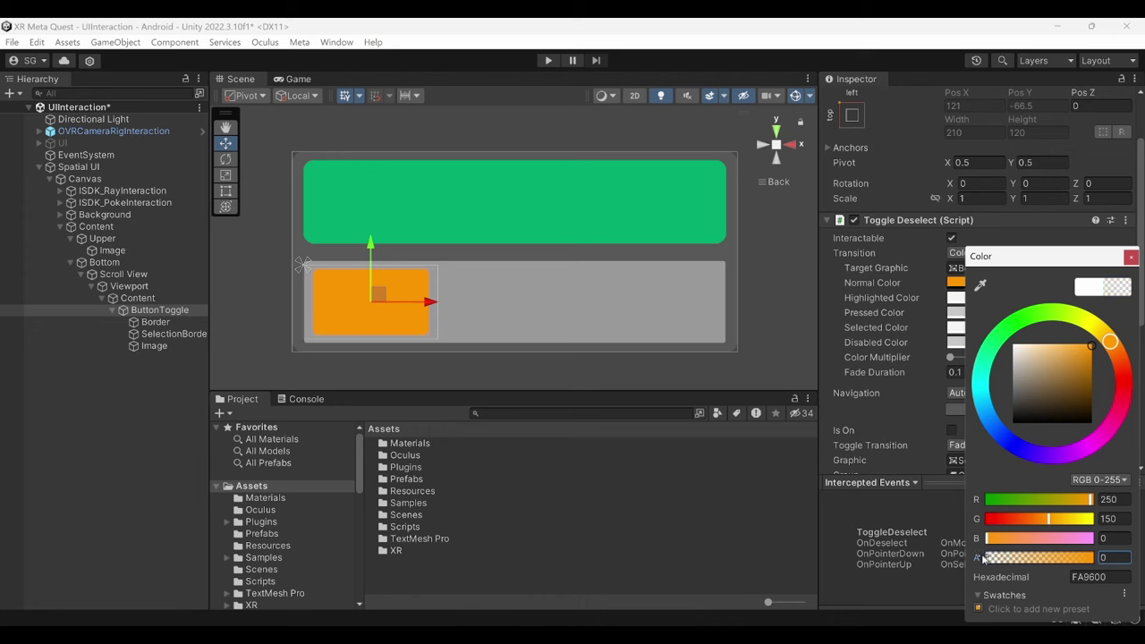
{"action": "left_click", "coordinate": [798, 300]}
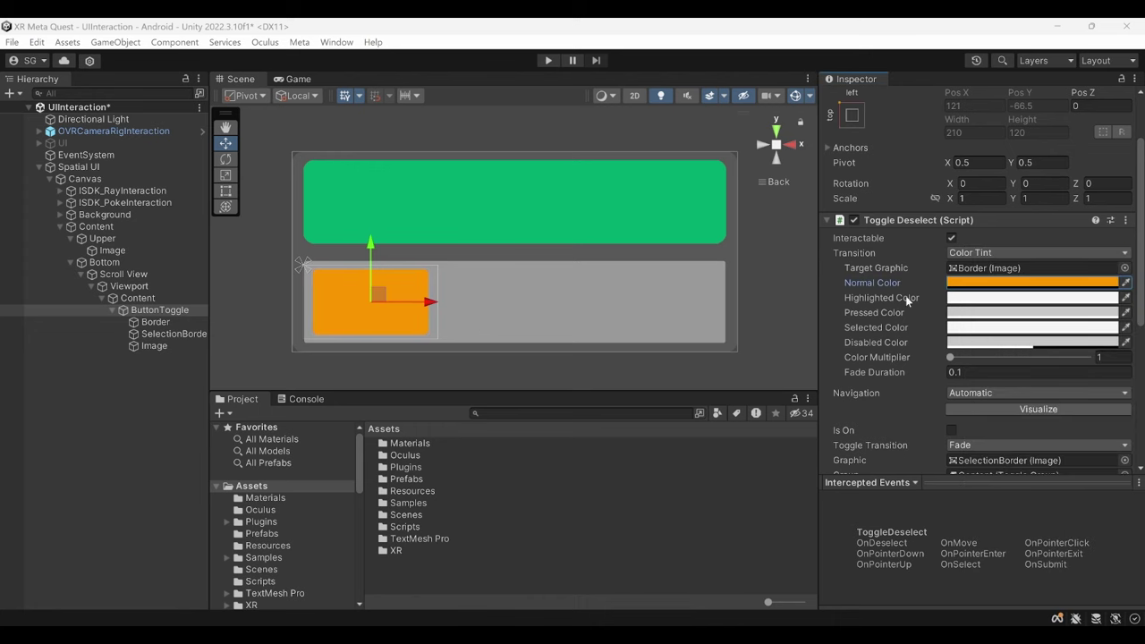
Set the toggle's Pressed Color to a darker shade of the copied orange FA9600.
{"action": "left_click", "coordinate": [975, 313]}
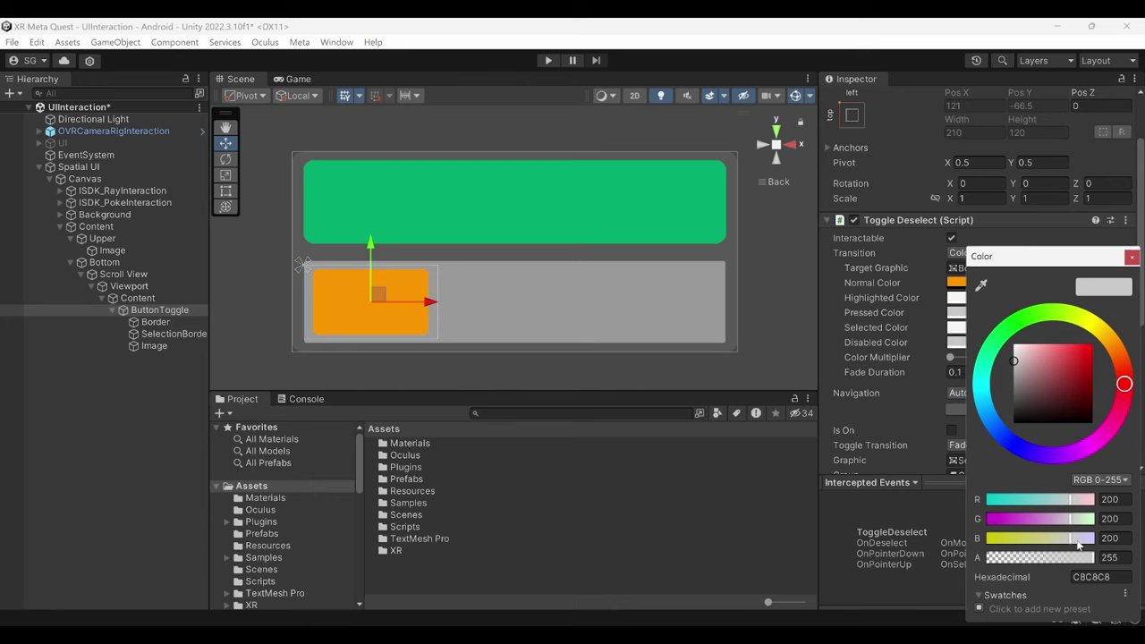
{"action": "left_click", "coordinate": [1087, 577]}
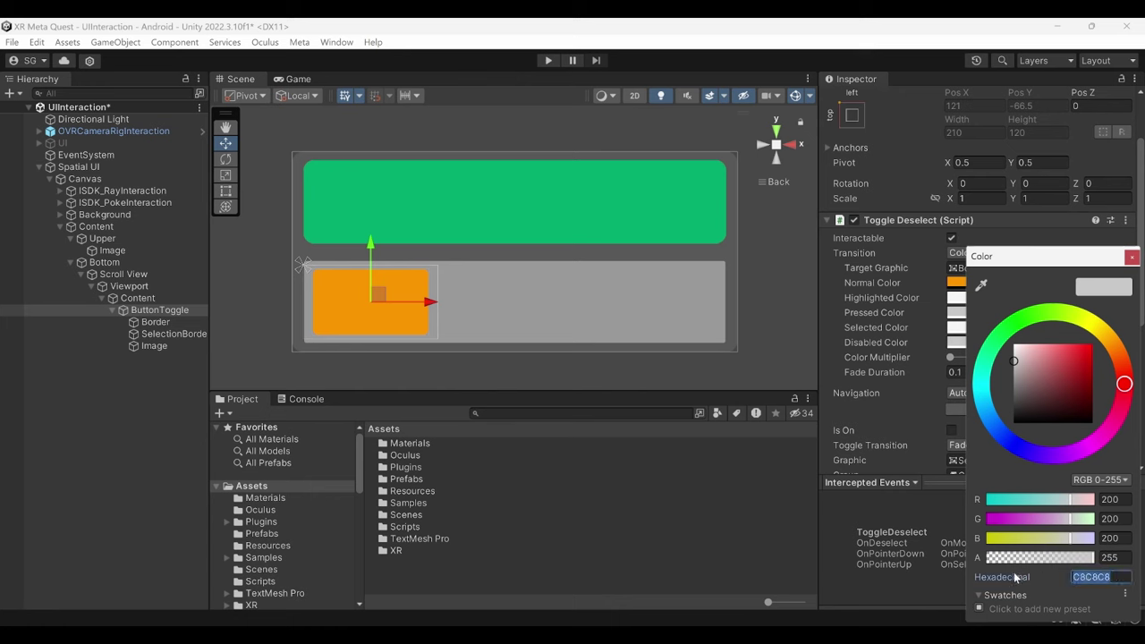
{"action": "key", "text": "ctrl+v"}
{"action": "left_click_drag", "start_coordinate": [1080, 368], "coordinate": [1114, 368]}
{"action": "left_click", "coordinate": [1131, 258]}
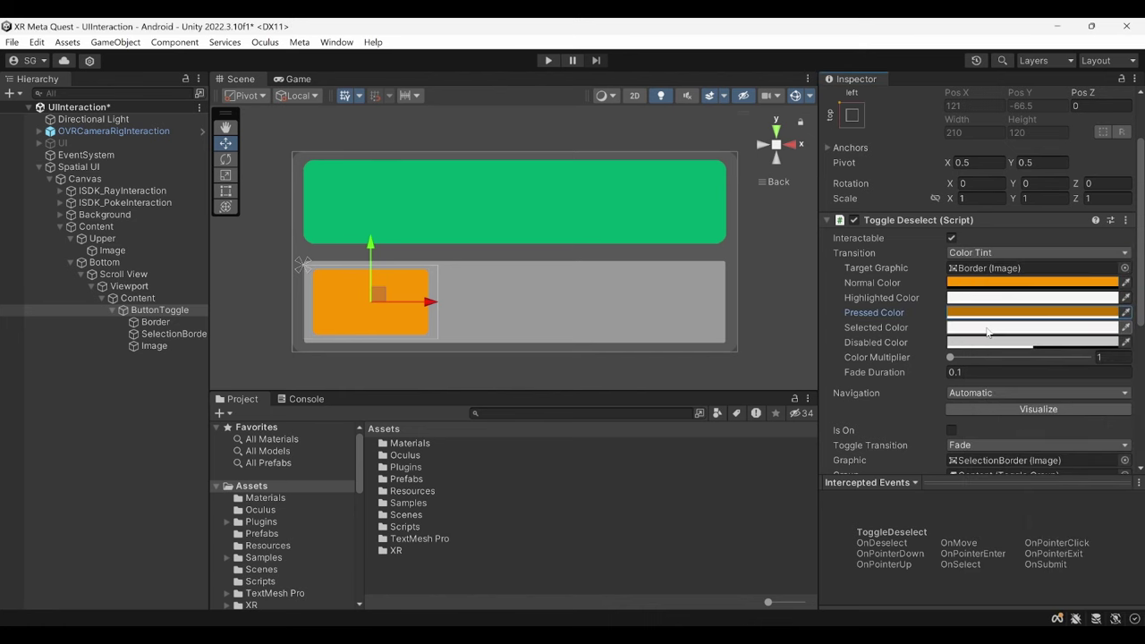
Copy the hex colour 8BFF00 from SelectionBorder and use it as ButtonToggle's Selected Color with alpha 0.
{"action": "left_click", "coordinate": [169, 334]}
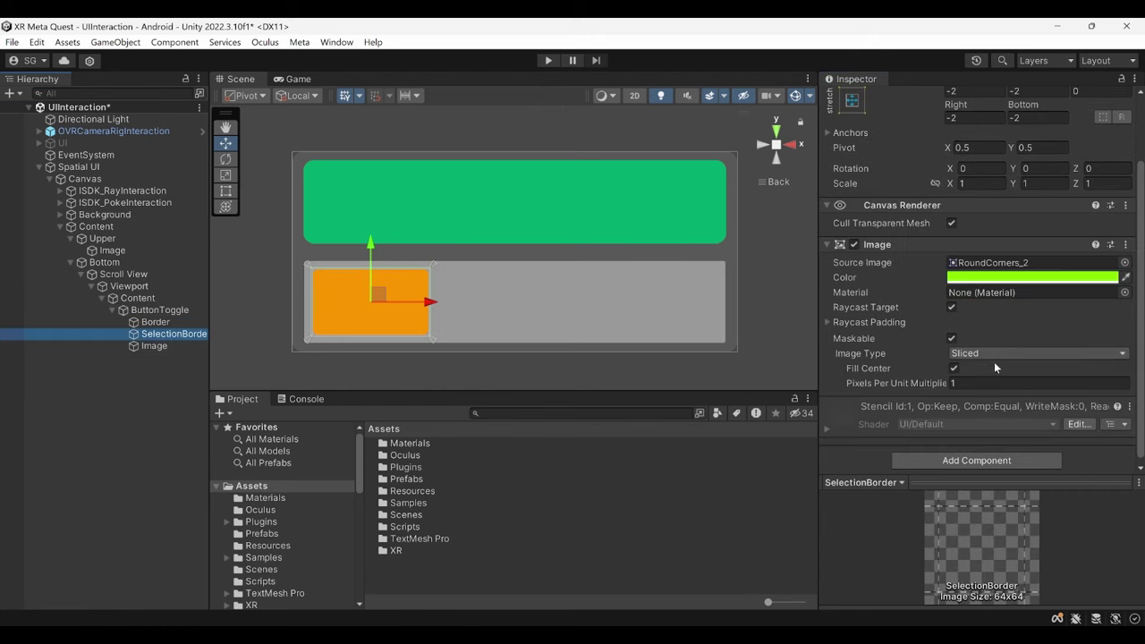
{"action": "left_click", "coordinate": [1028, 277]}
{"action": "left_click", "coordinate": [1113, 576]}
{"action": "key", "text": "ctrl+c"}
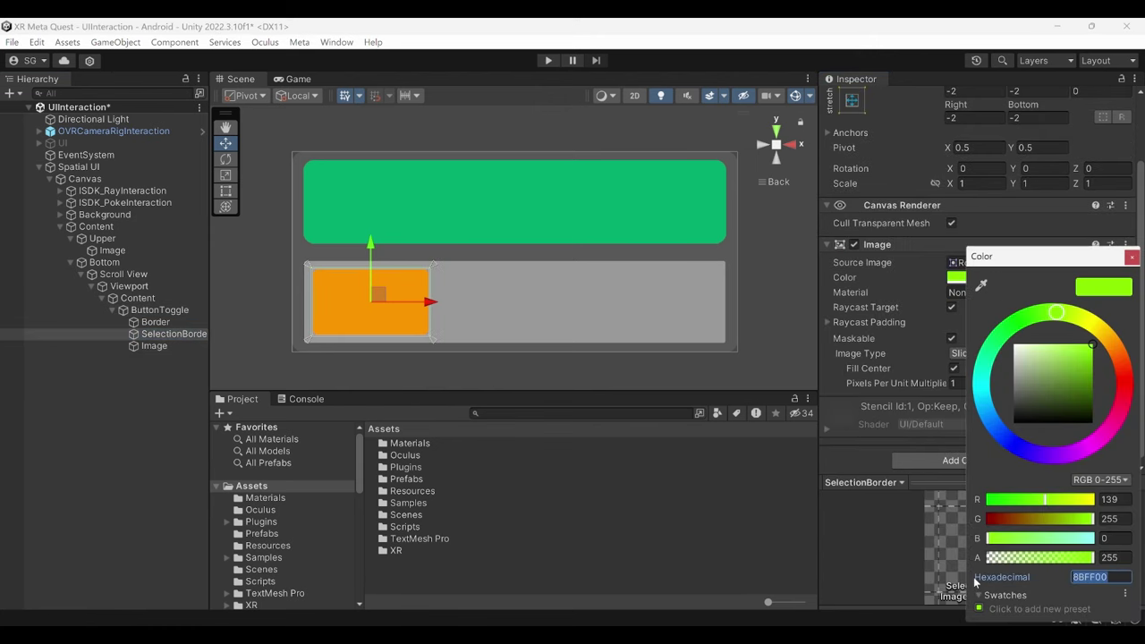
{"action": "left_click", "coordinate": [1132, 257]}
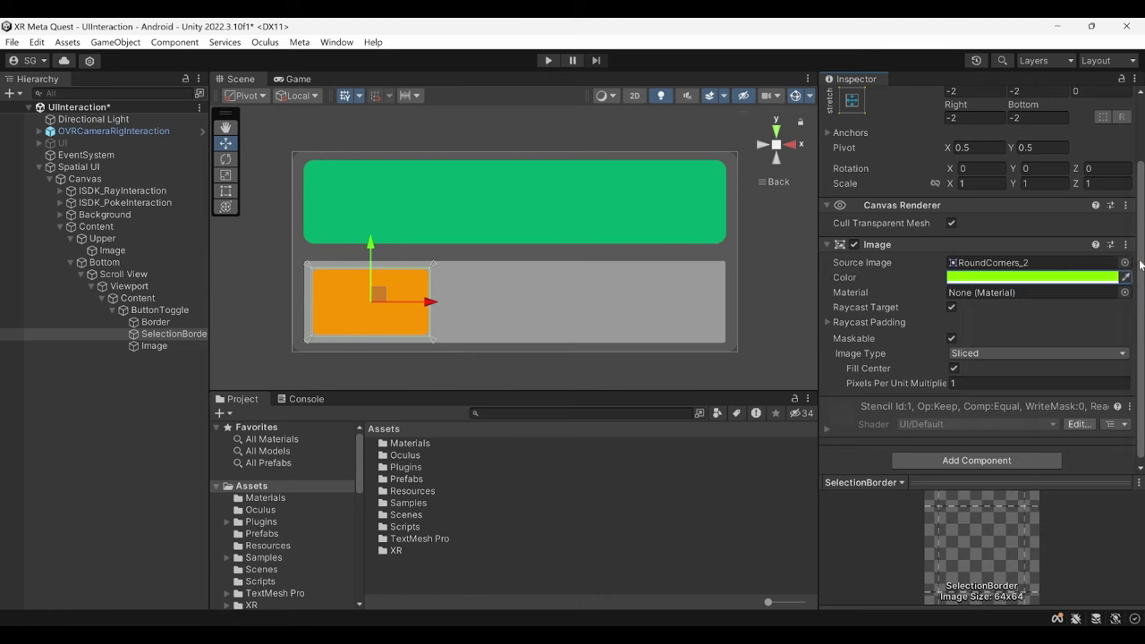
{"action": "left_click", "coordinate": [170, 309]}
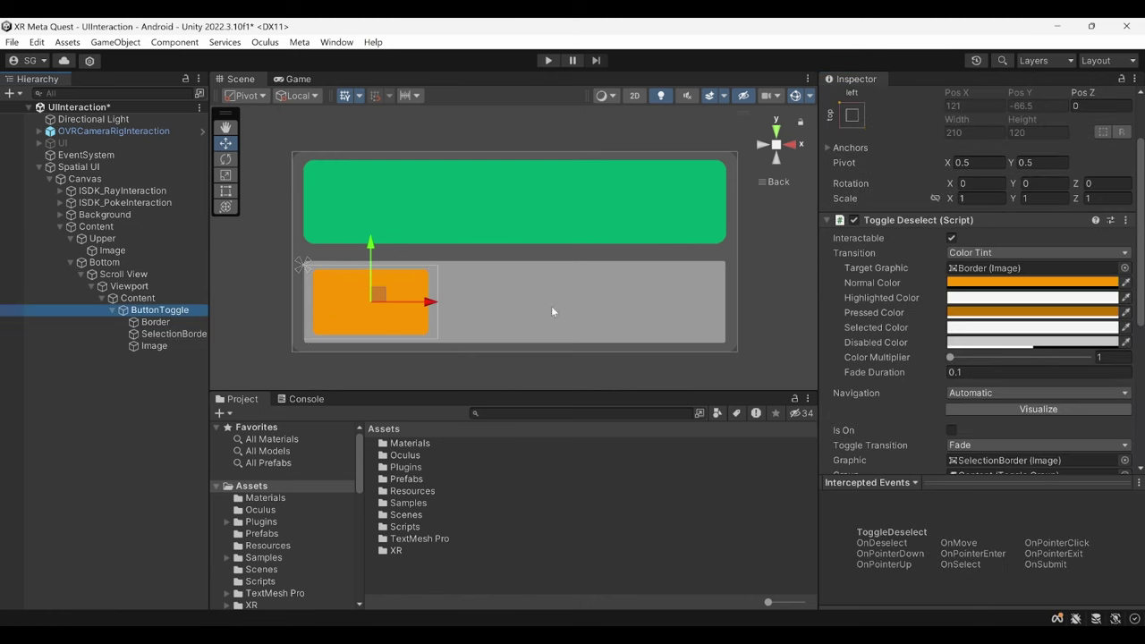
{"action": "left_click", "coordinate": [957, 327]}
{"action": "left_click_drag", "start_coordinate": [1117, 577], "coordinate": [1042, 588]}
{"action": "key", "text": "ctrl+v"}
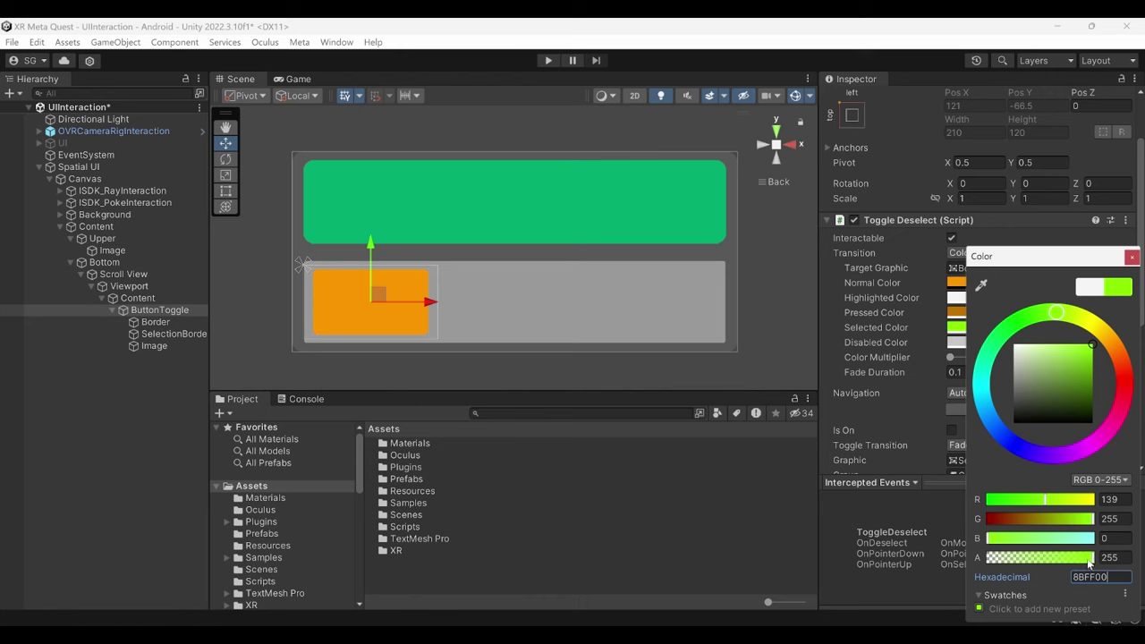
{"action": "left_click_drag", "start_coordinate": [1091, 558], "coordinate": [987, 557]}
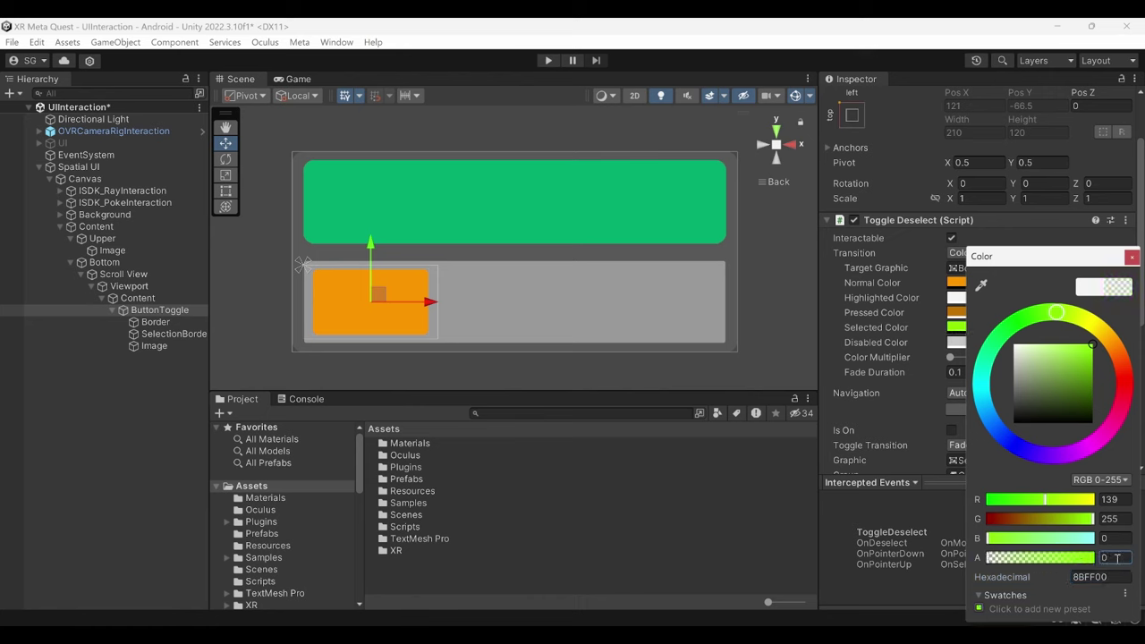
{"action": "left_click", "coordinate": [1132, 256]}
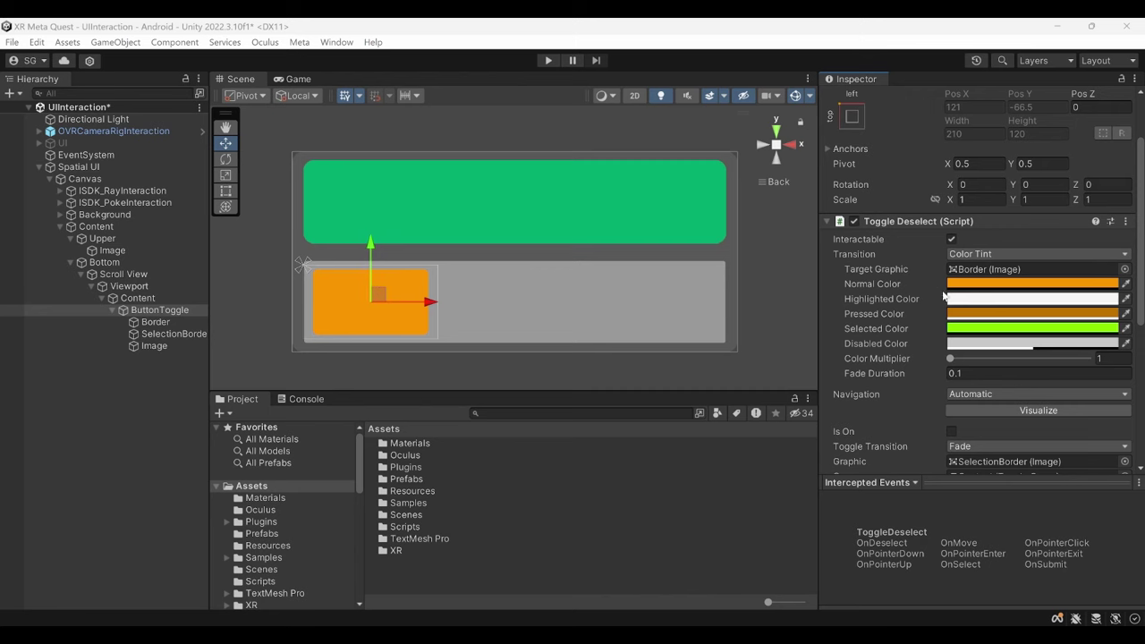
Preview the selection border by switching ButtonToggle's Is On option on and off again.
{"action": "scroll", "coordinate": [943, 291], "scroll_direction": "down", "scroll_amount": 5}
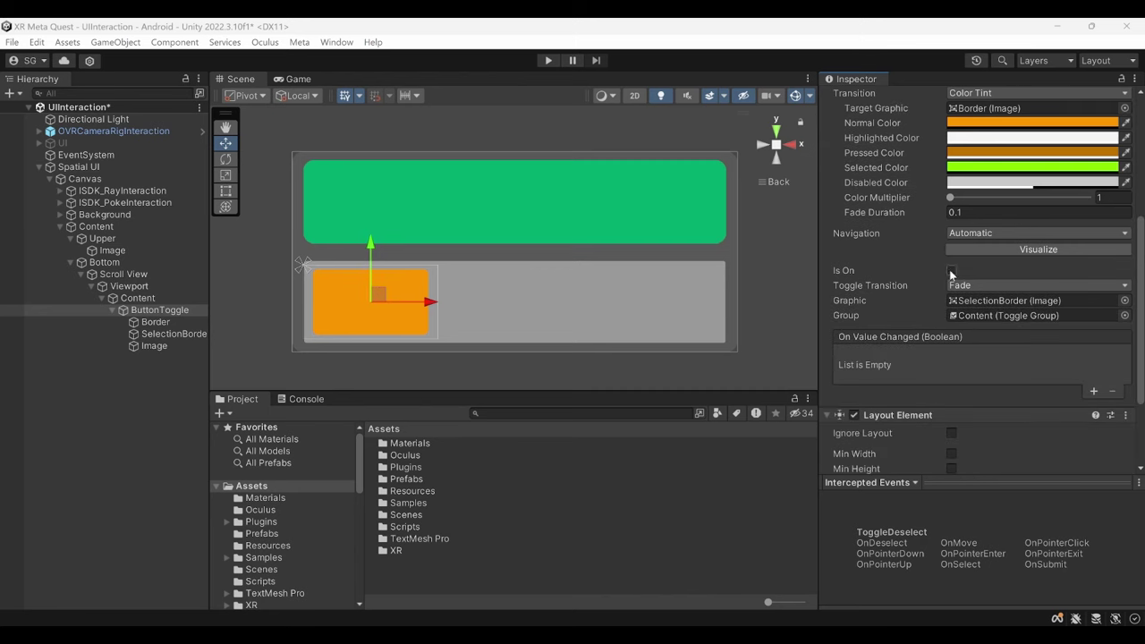
{"action": "left_click", "coordinate": [952, 270]}
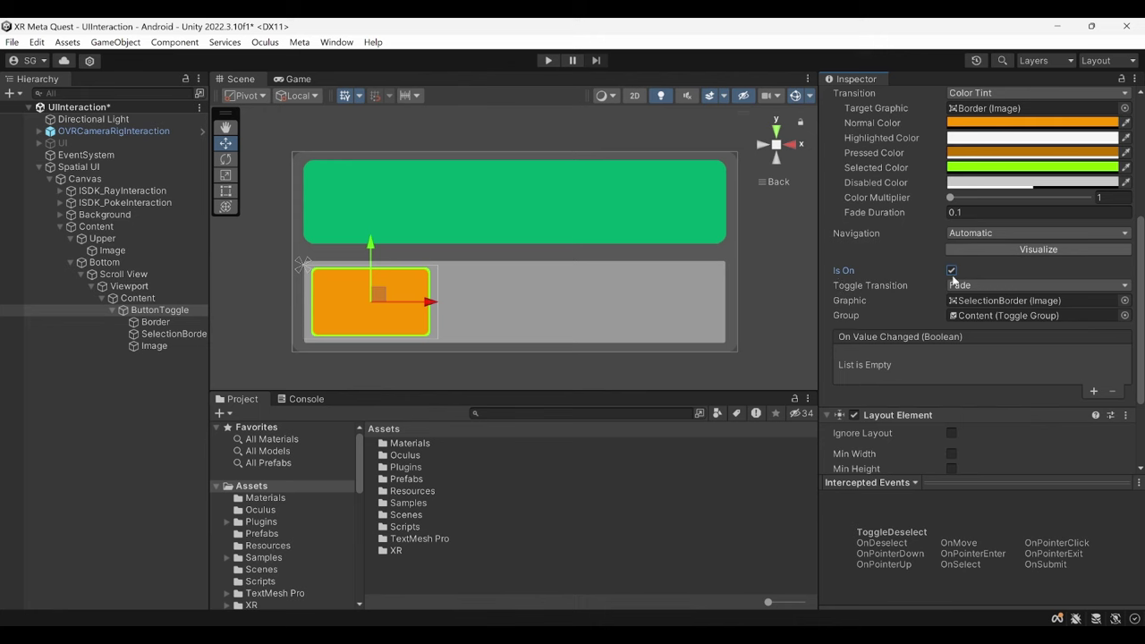
{"action": "left_click", "coordinate": [952, 272]}
Add an empty entry to ButtonToggle's On Value Changed event list.
{"action": "scroll", "coordinate": [911, 313], "scroll_direction": "down", "scroll_amount": 3}
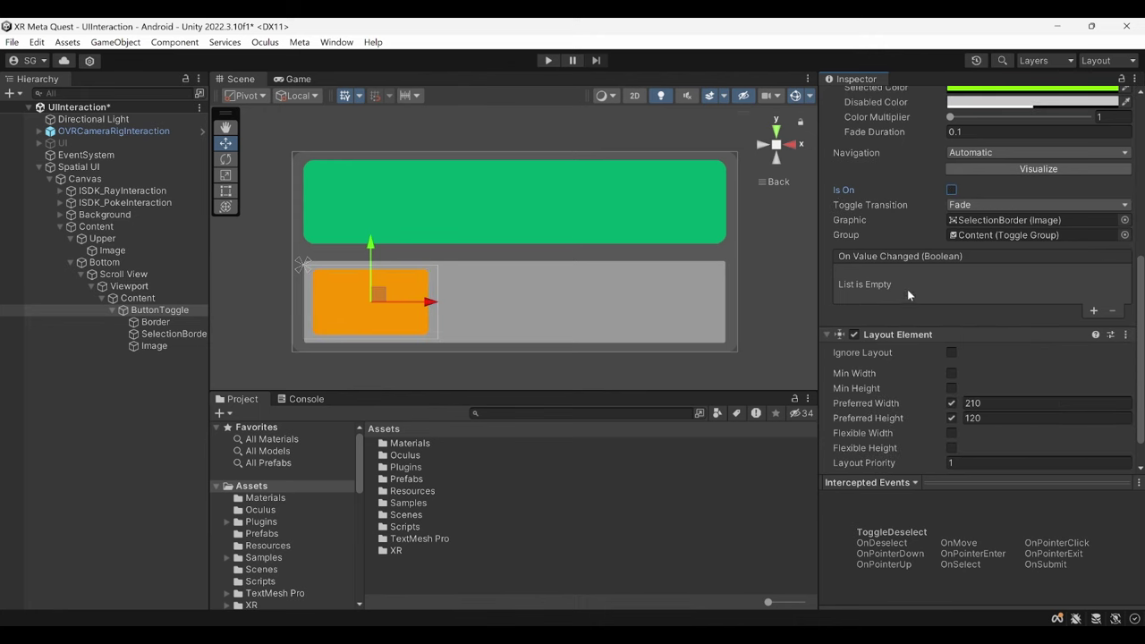
{"action": "left_click", "coordinate": [1093, 310]}
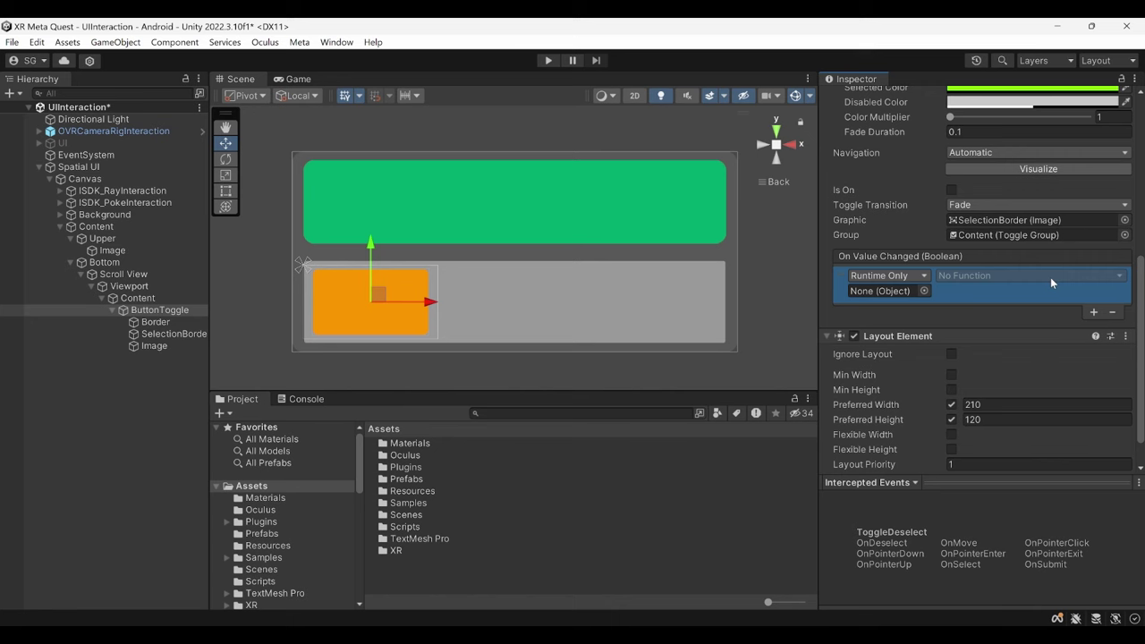
Duplicate the ButtonToggle object five times inside the scroll view's Content.
{"action": "left_click", "coordinate": [166, 313]}
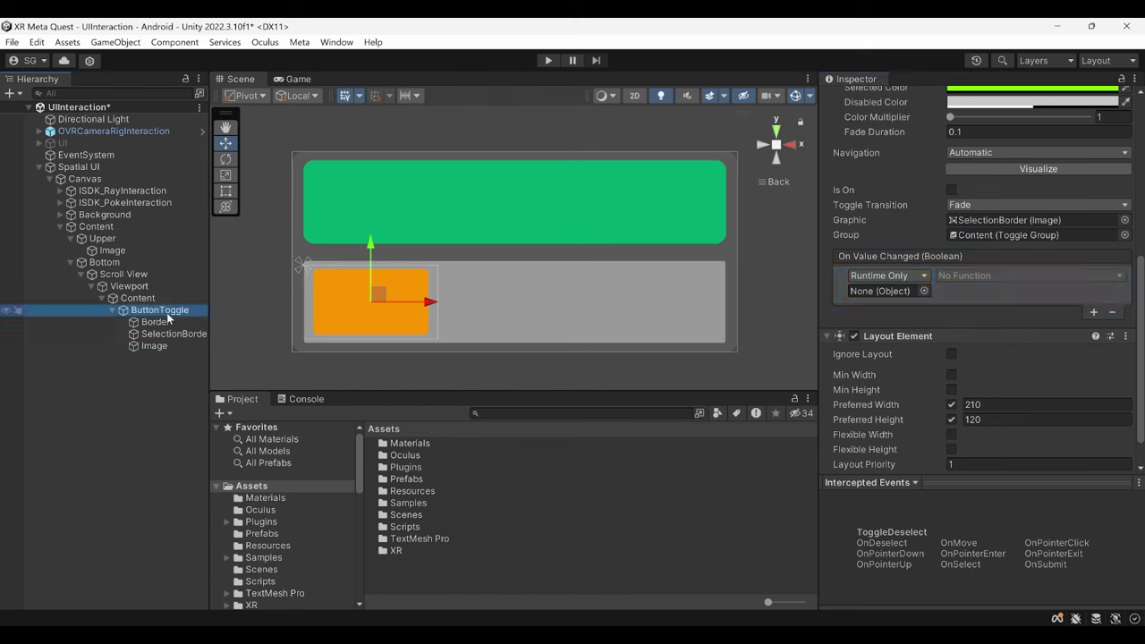
{"action": "key", "text": "ctrl+d"}
{"action": "key", "text": "ctrl+d"}
{"action": "key", "text": "ctrl+d"}
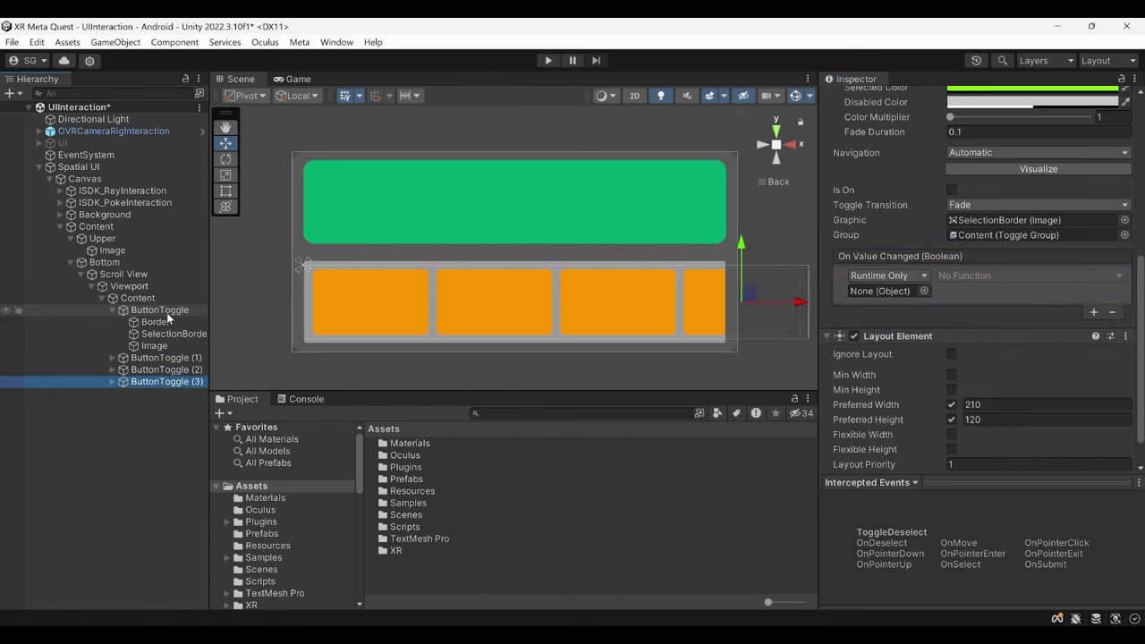
{"action": "key", "text": "ctrl+d"}
{"action": "key", "text": "ctrl+d"}
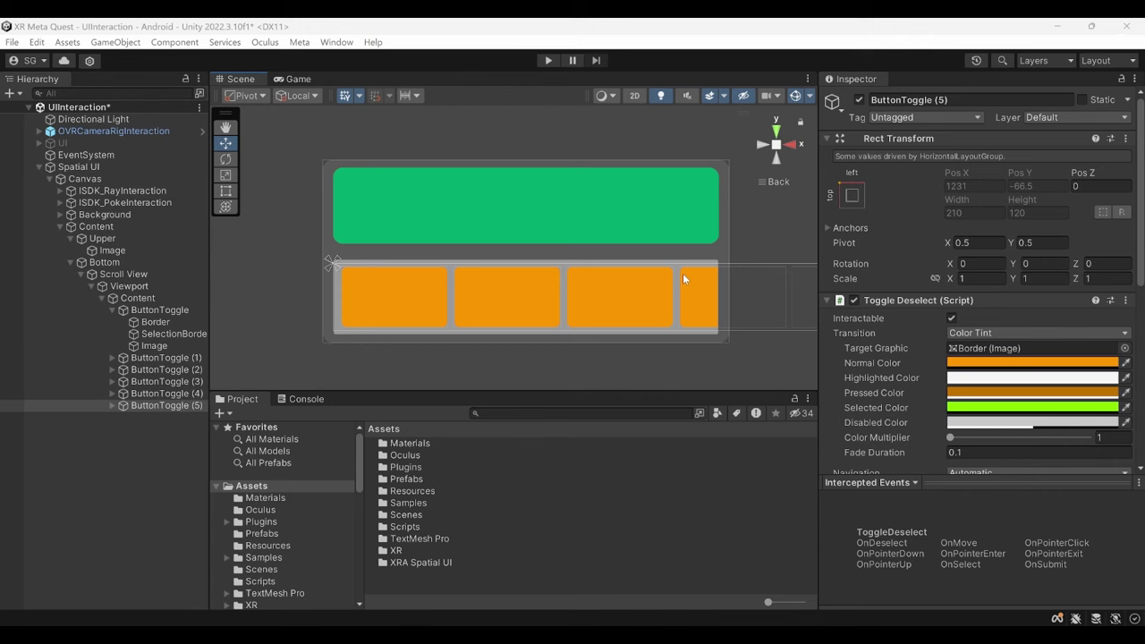
Give the Upper panel's Image the Upper-Image sprite from XRA Spatial UI/Images and set its colour to white, hex FFFFFF.
{"action": "left_click", "coordinate": [134, 250]}
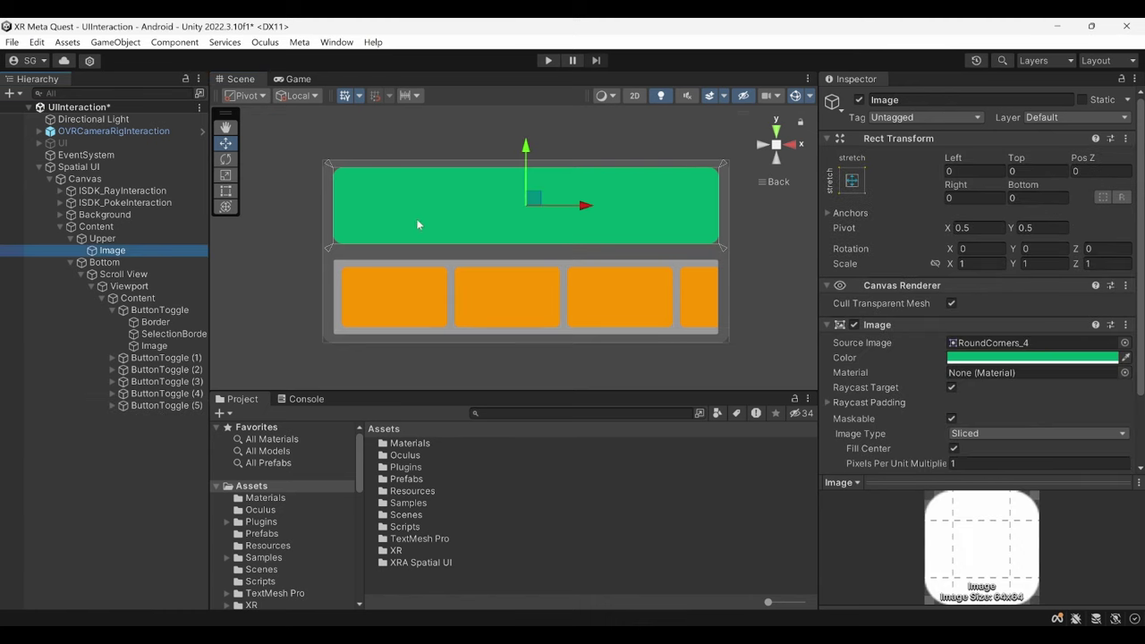
{"action": "double_click", "coordinate": [417, 564]}
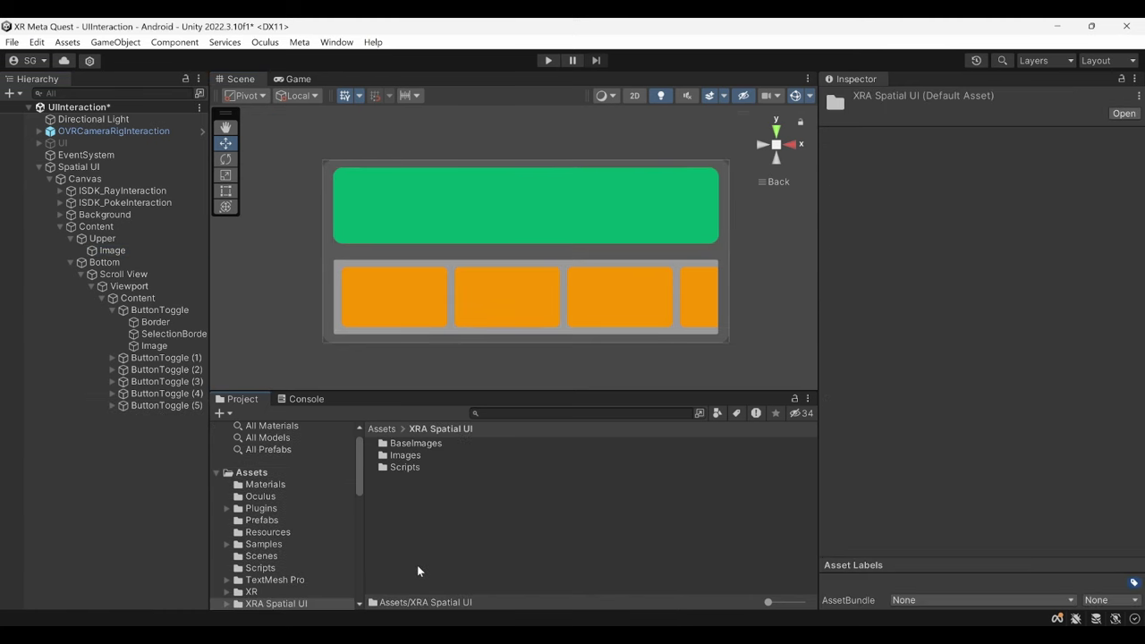
{"action": "double_click", "coordinate": [403, 456]}
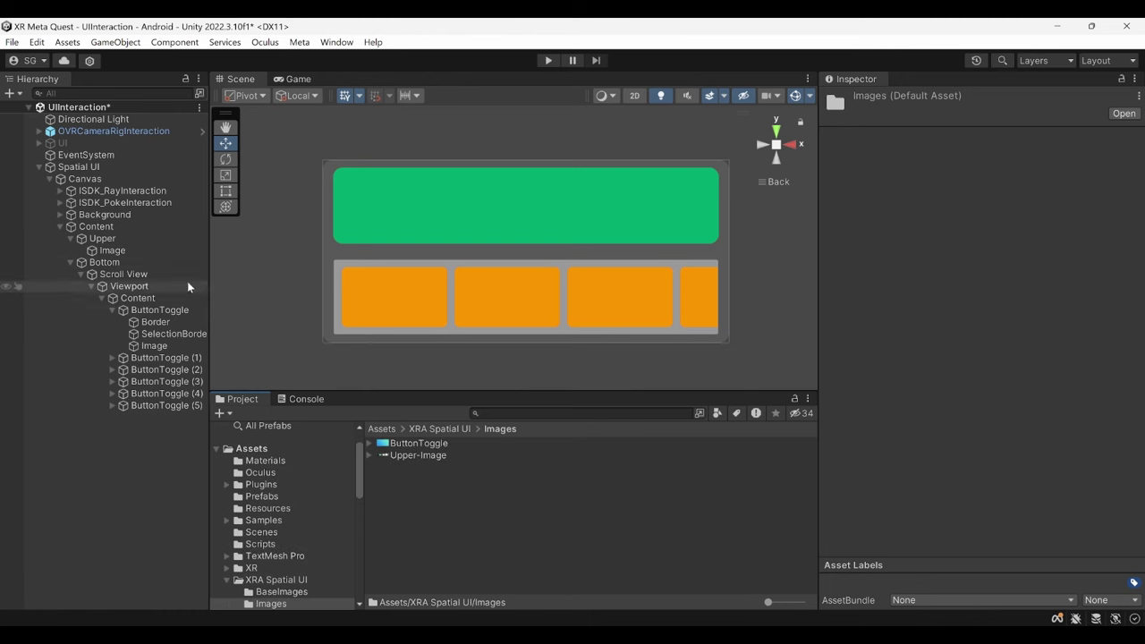
{"action": "left_click", "coordinate": [188, 251]}
{"action": "left_click_drag", "start_coordinate": [419, 456], "coordinate": [1000, 331]}
{"action": "left_click", "coordinate": [984, 358]}
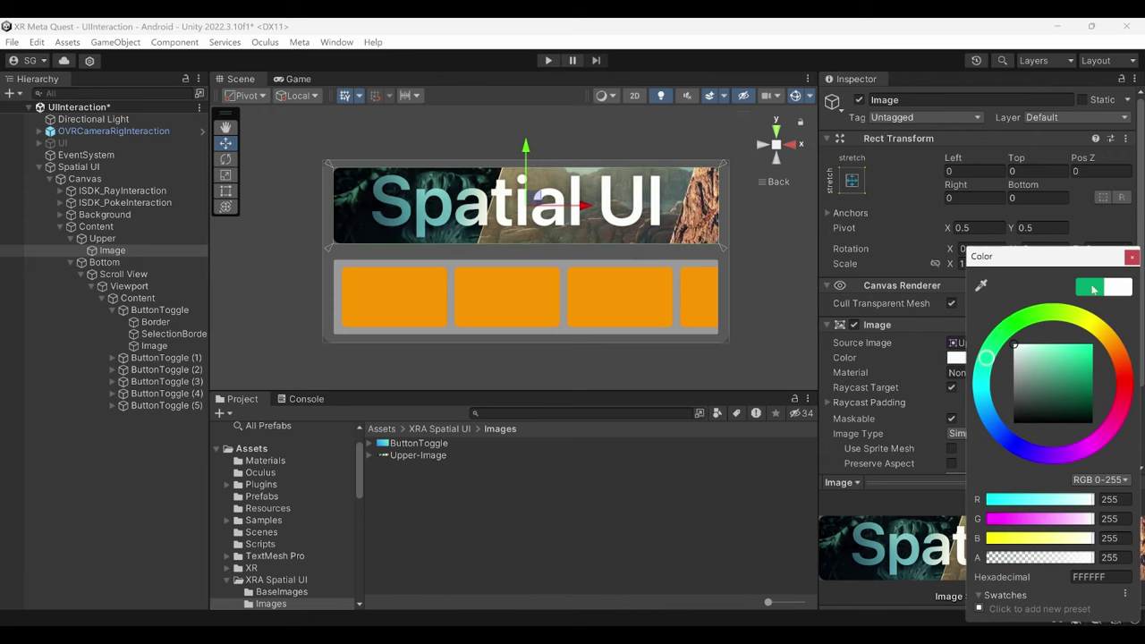
{"action": "left_click", "coordinate": [1132, 257]}
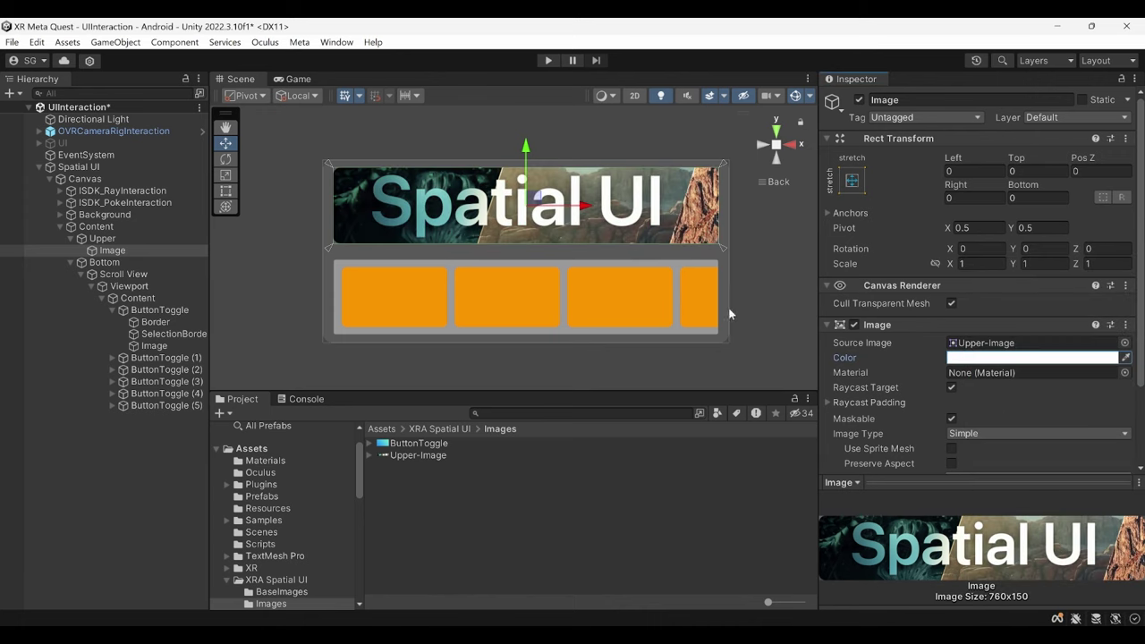
Delete the five duplicates, ButtonToggle (1) to ButtonToggle (5), keeping only the original toggle.
{"action": "left_click", "coordinate": [165, 358]}
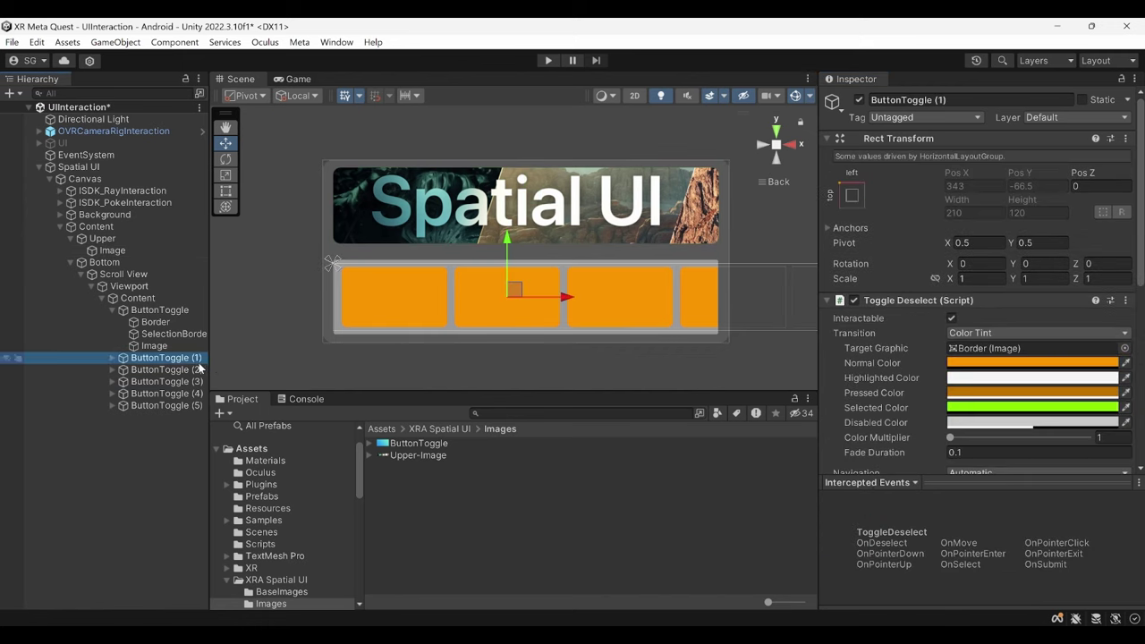
{"action": "left_click", "coordinate": [202, 405], "text": "shift"}
{"action": "key", "text": "Delete"}
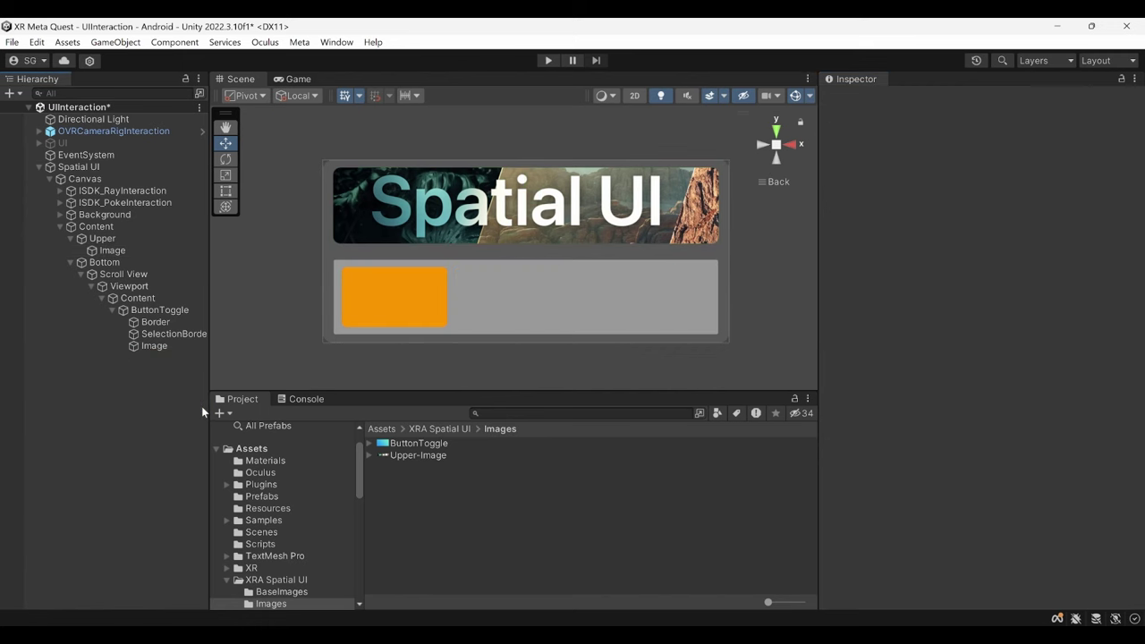
Give ButtonToggle's child Image the ButtonToggle sprite from XRA Spatial UI/Images and set its colour to white, hex FFFFFF.
{"action": "left_click", "coordinate": [159, 311]}
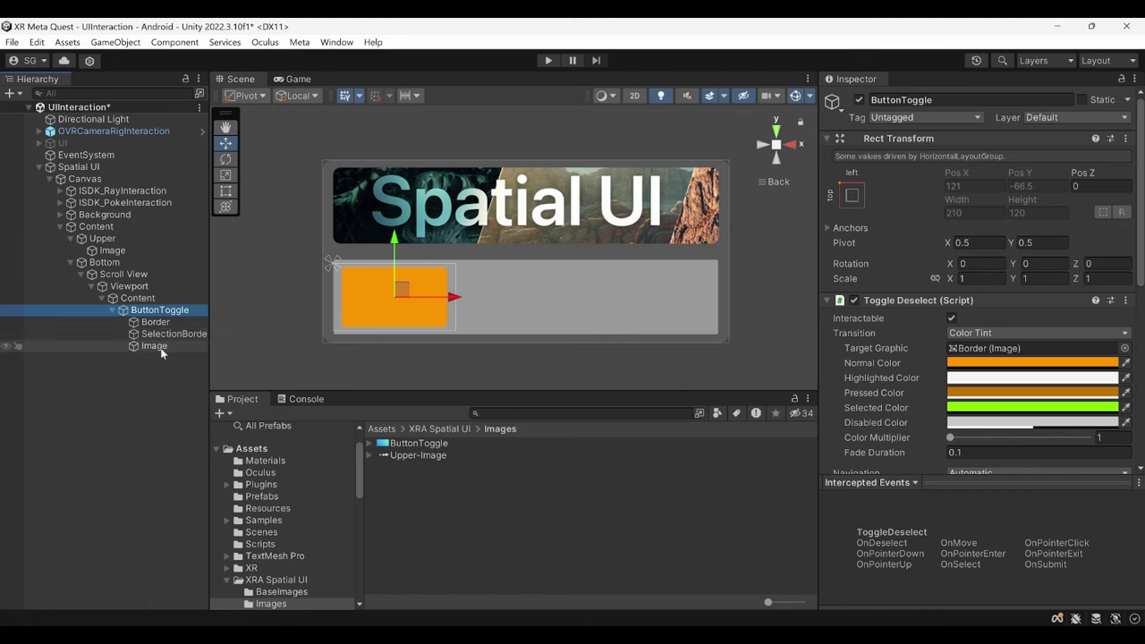
{"action": "left_click", "coordinate": [161, 346]}
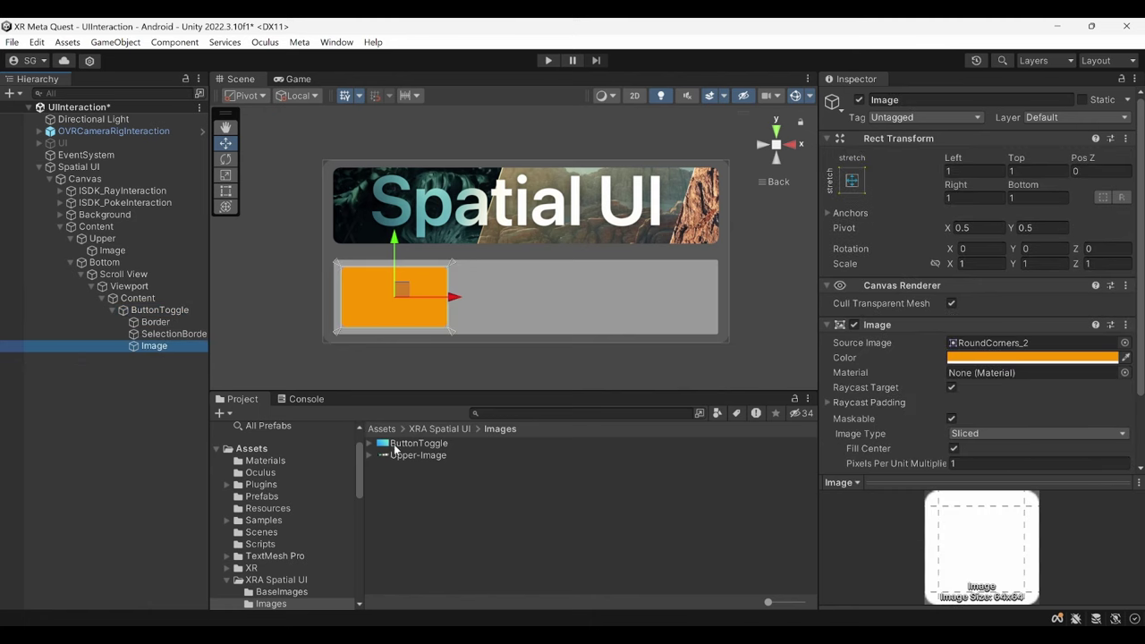
{"action": "left_click_drag", "start_coordinate": [392, 450], "coordinate": [1001, 338]}
{"action": "left_click", "coordinate": [981, 359]}
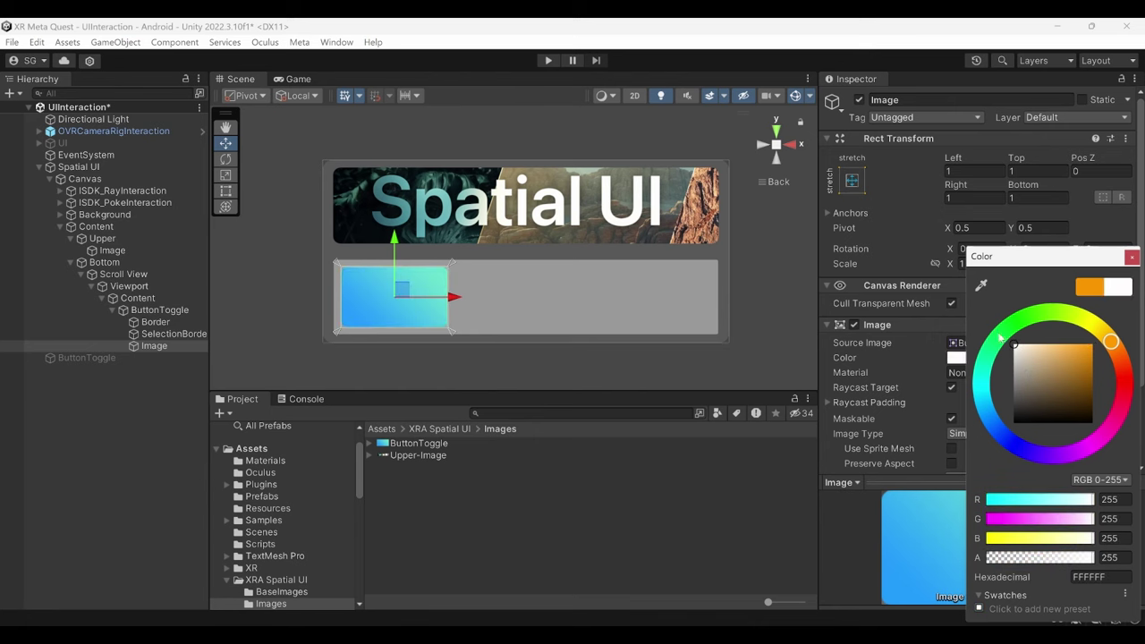
{"action": "left_click", "coordinate": [1131, 258]}
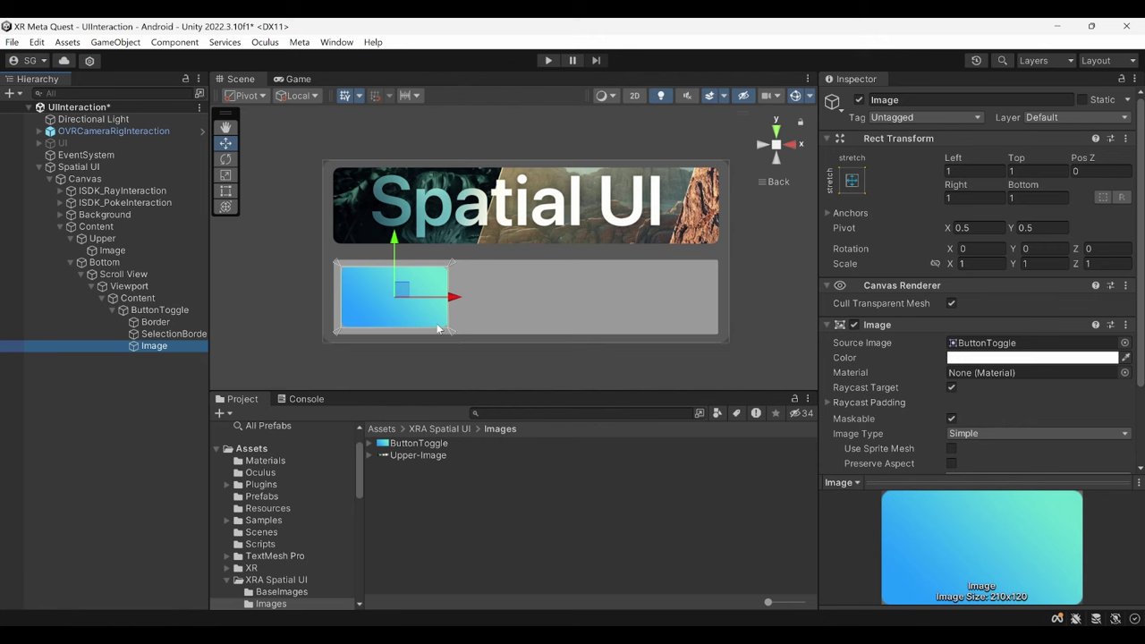
Add the XRA Advanced UI Interaction Demo script component to the Spatial UI object.
{"action": "left_click", "coordinate": [108, 167]}
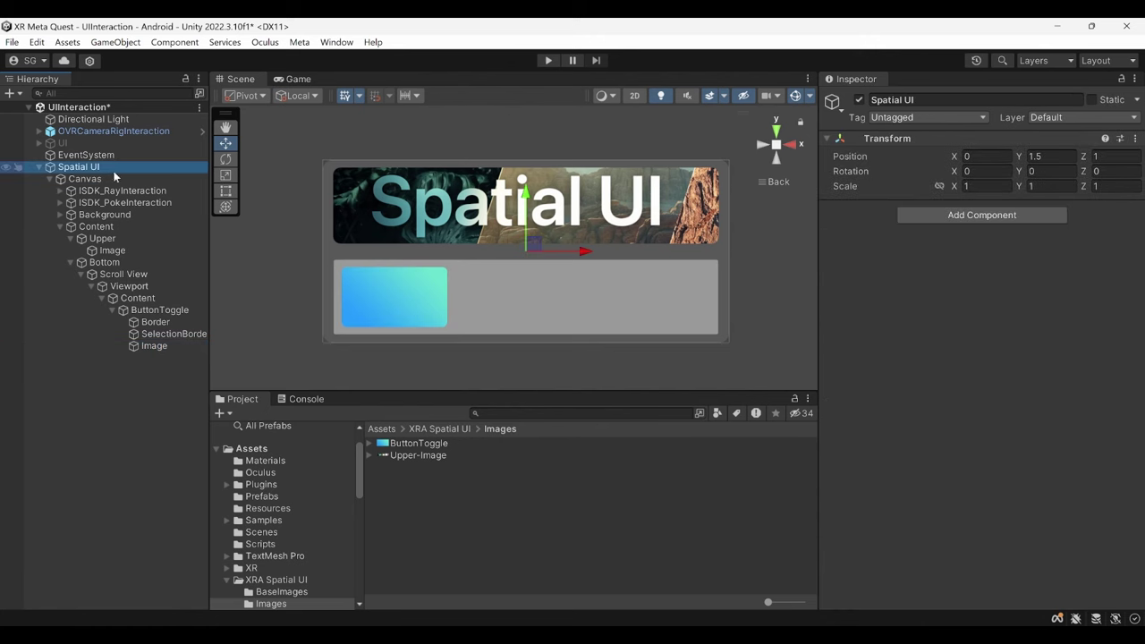
{"action": "left_click", "coordinate": [953, 218]}
{"action": "type", "text": "UI"}
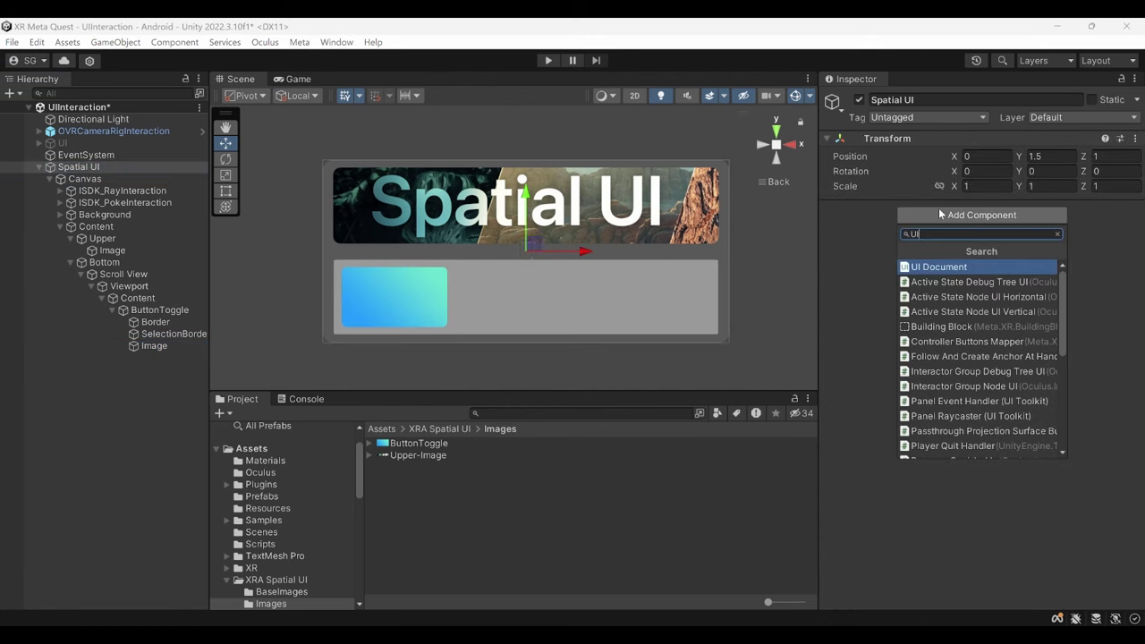
{"action": "type", "text": "I"}
{"action": "key", "text": "Down"}
{"action": "key", "text": "Down"}
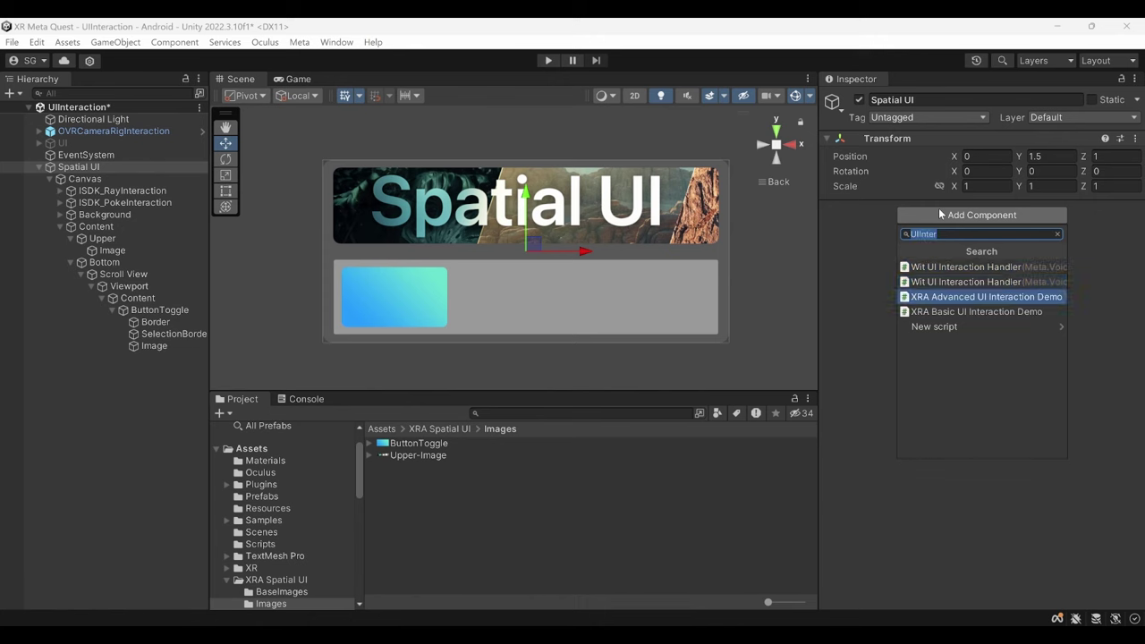
{"action": "key", "text": "Return"}
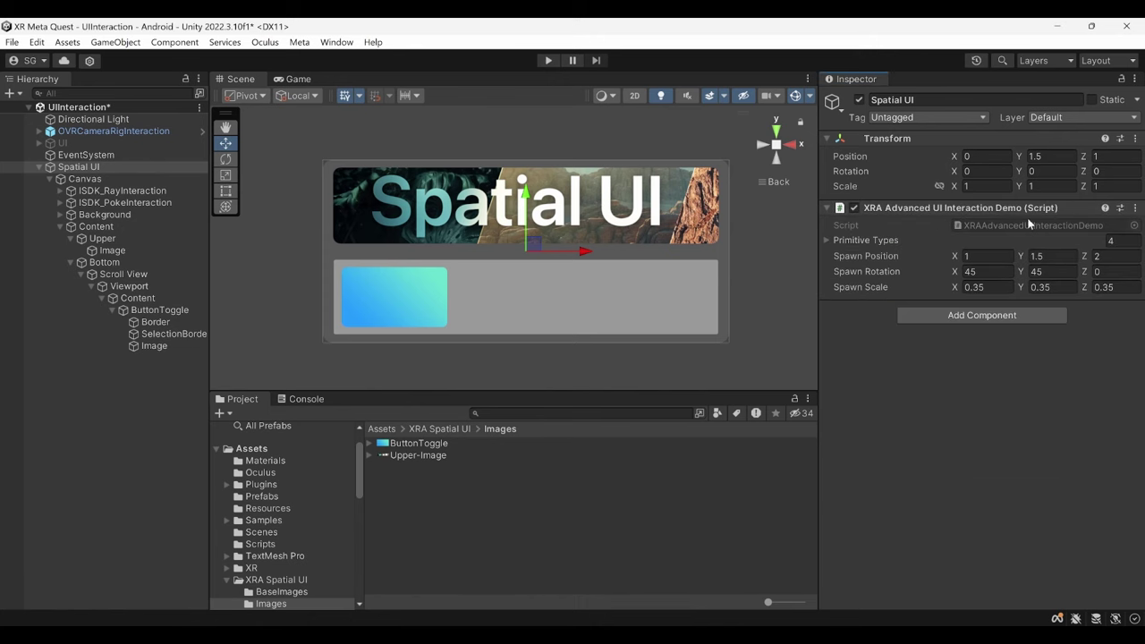
Assign the Spatial UI object to ButtonToggle's On Value Changed event and choose XRAAdvancedUIInteractionDemo's dynamic bool function DisplayObj.
{"action": "left_click", "coordinate": [190, 312]}
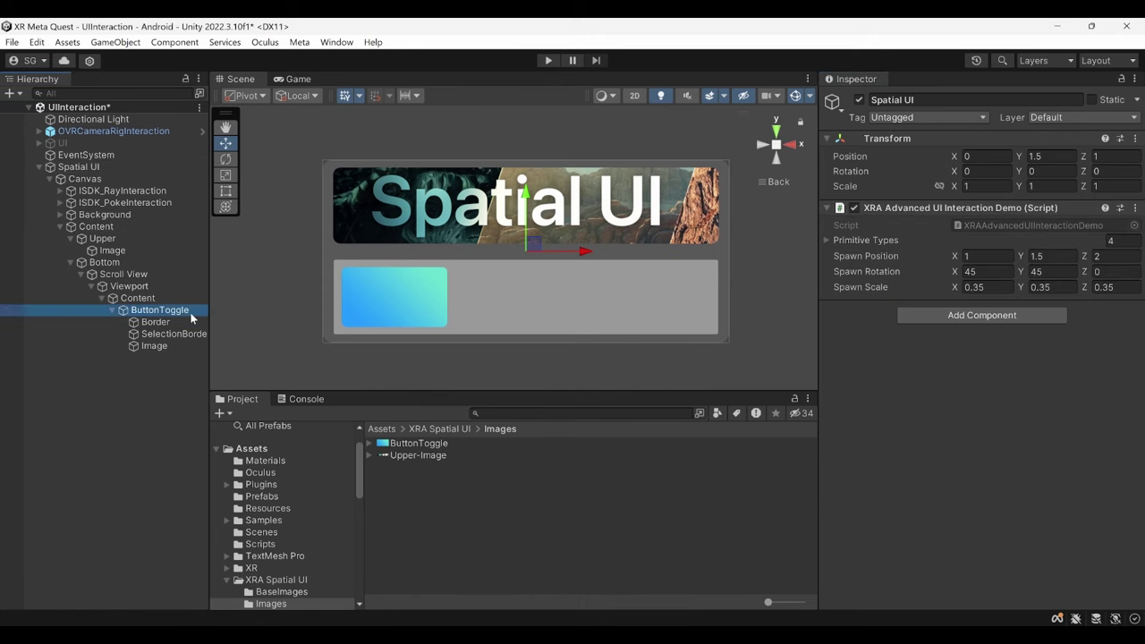
{"action": "scroll", "coordinate": [993, 398], "scroll_direction": "down", "scroll_amount": 10}
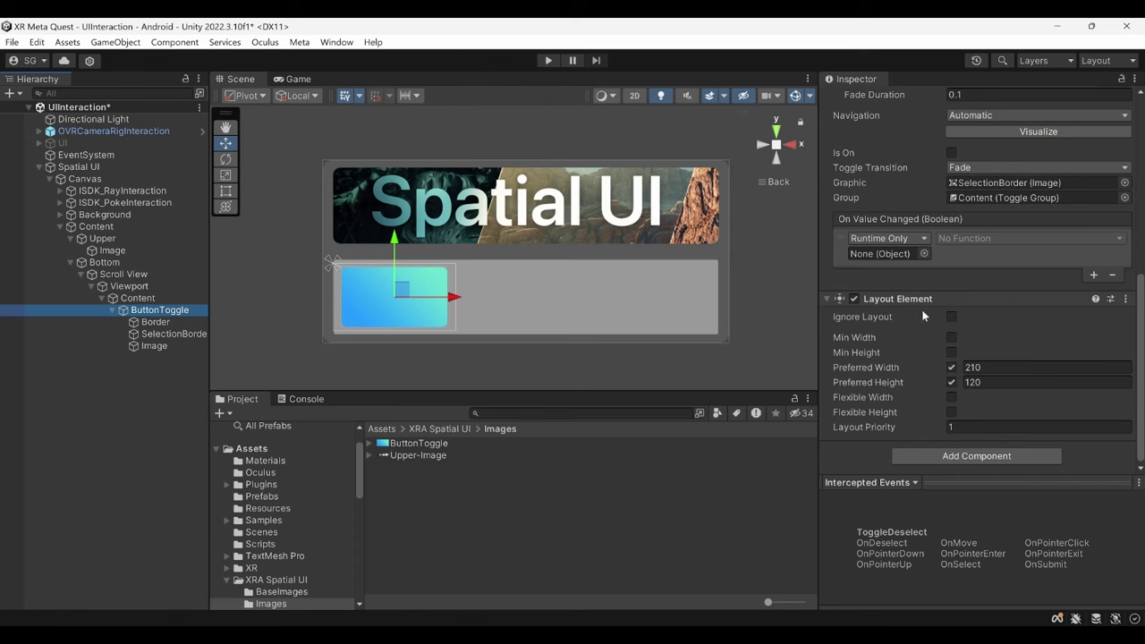
{"action": "scroll", "coordinate": [921, 308], "scroll_direction": "up", "scroll_amount": 1}
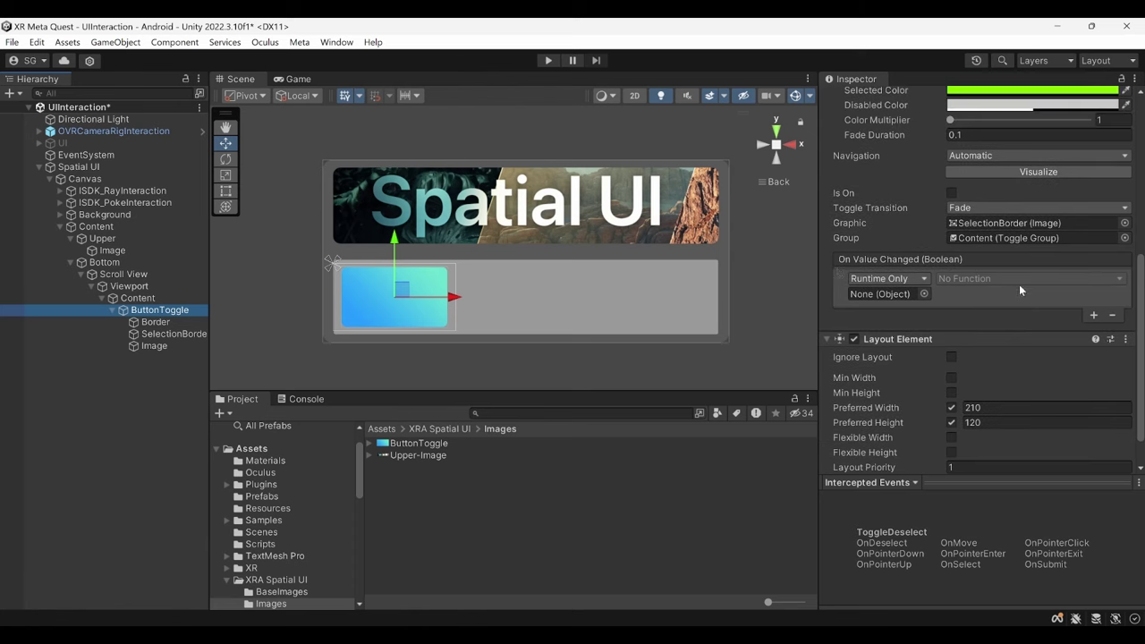
{"action": "left_click_drag", "start_coordinate": [159, 309], "coordinate": [873, 293]}
{"action": "left_click", "coordinate": [959, 279]}
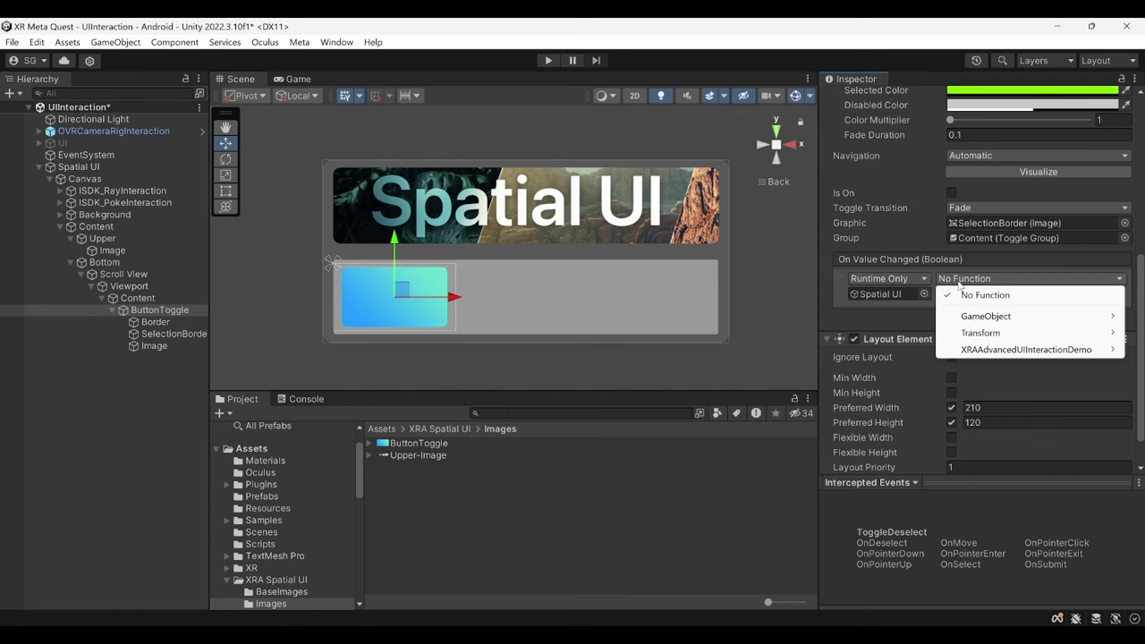
{"action": "mouse_move", "coordinate": [1003, 356]}
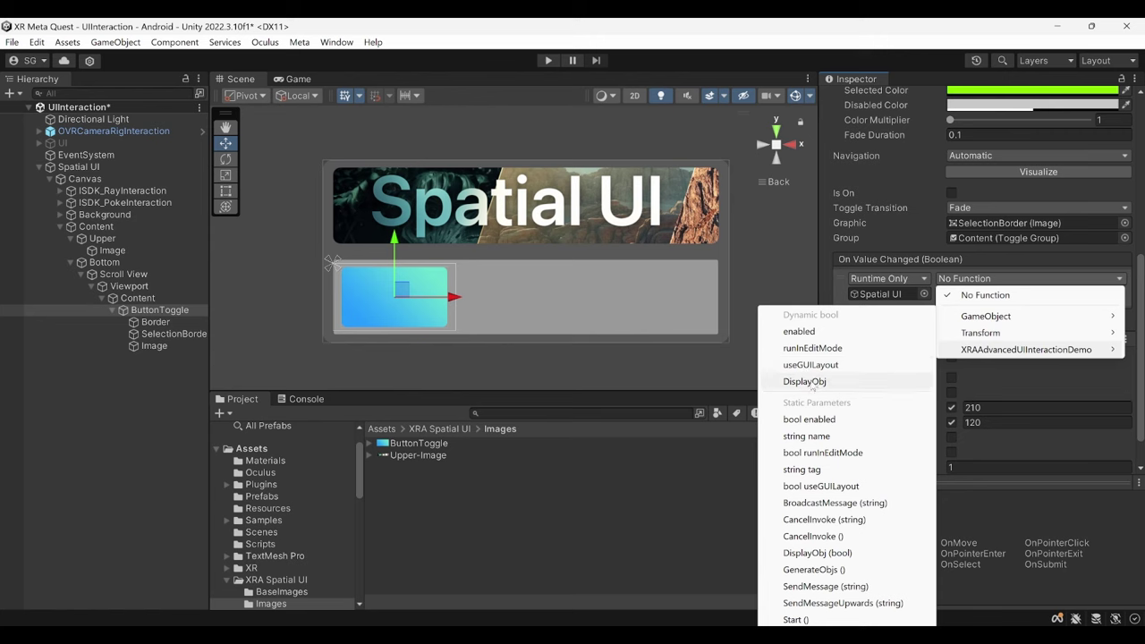
{"action": "left_click", "coordinate": [805, 382]}
Duplicate the configured ButtonToggle five times inside the scroll view's Content to fill the row.
{"action": "left_click", "coordinate": [158, 311]}
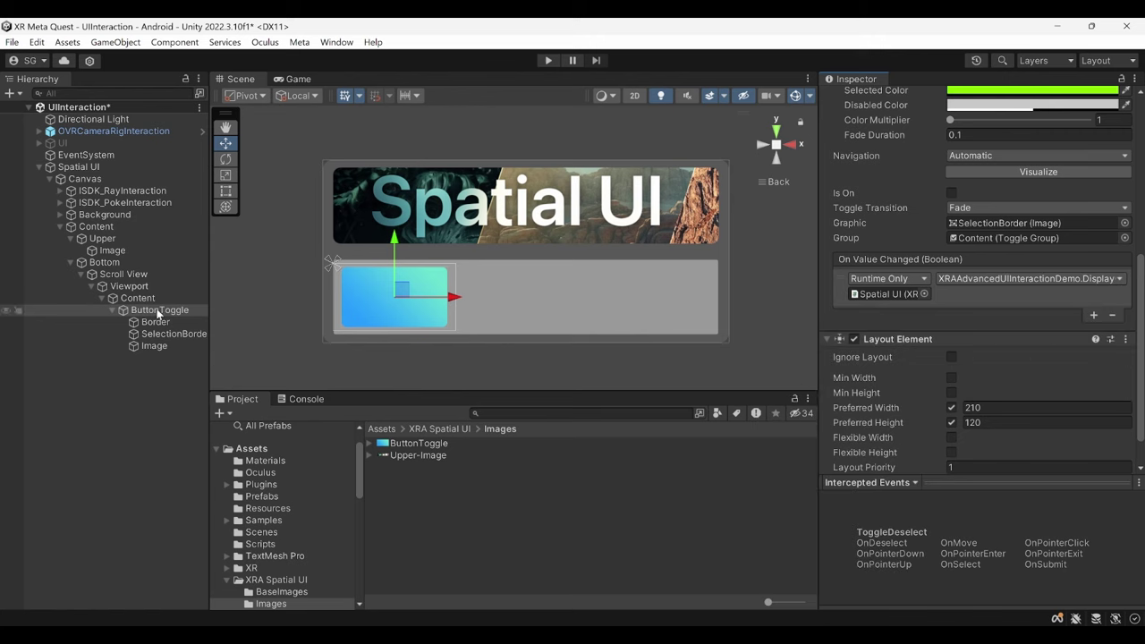
{"action": "key", "text": "ctrl+d"}
{"action": "key", "text": "ctrl+d"}
{"action": "key", "text": "ctrl+d"}
{"action": "key", "text": "ctrl+d"}
{"action": "key", "text": "ctrl+d"}
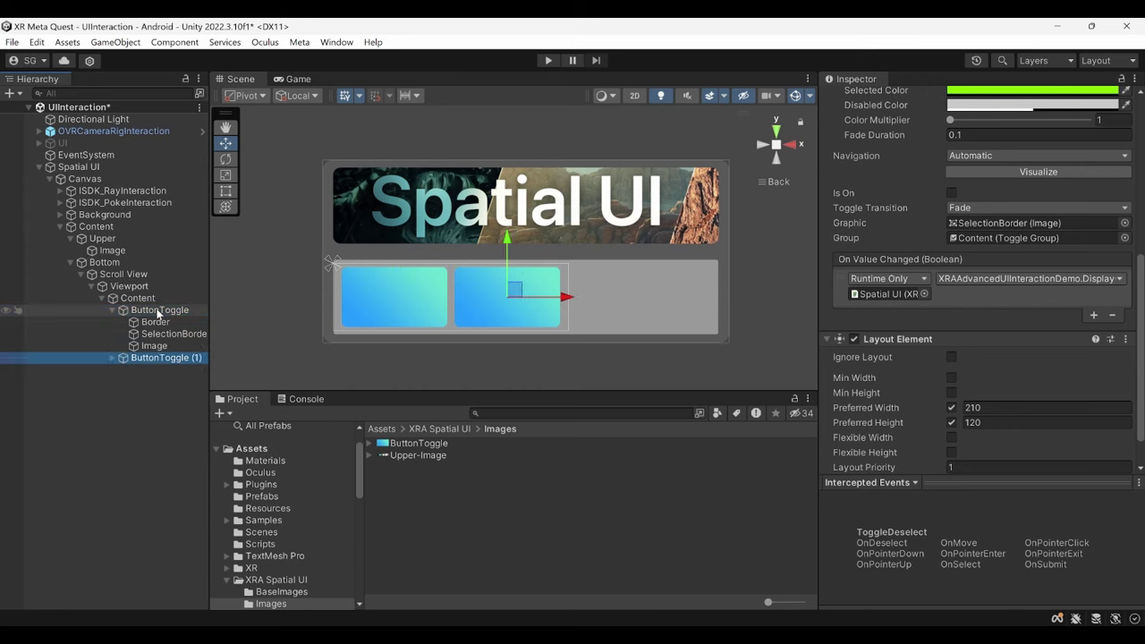
{"action": "scroll", "coordinate": [458, 367], "scroll_direction": "up", "scroll_amount": 1}
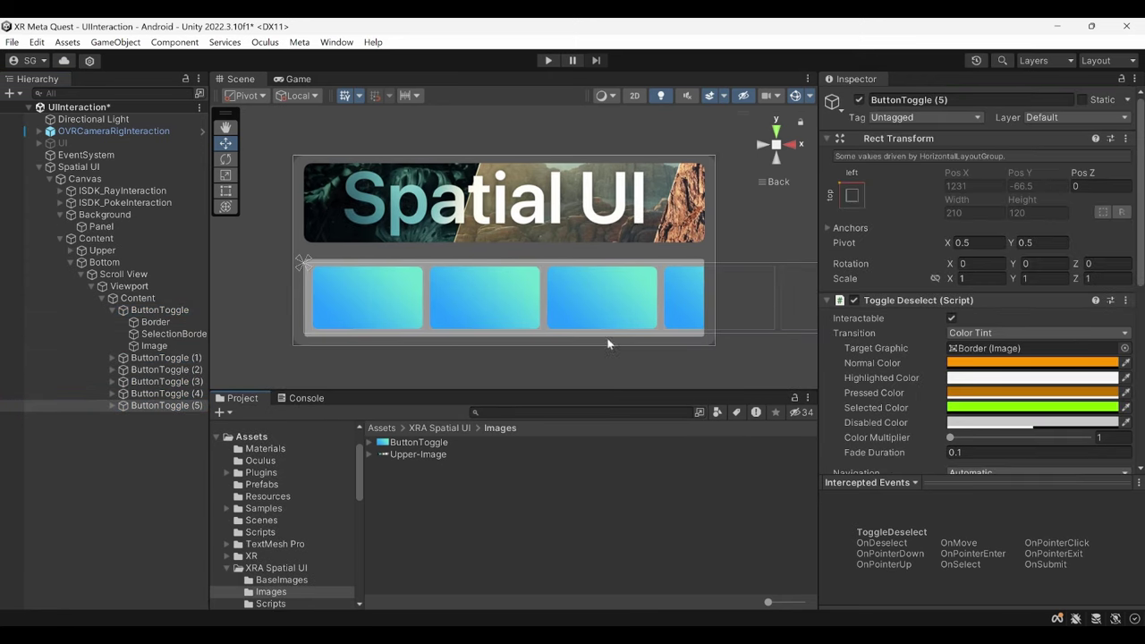
Add the Passthrough block from Oculus Building Blocks to the scene.
{"action": "left_click", "coordinate": [265, 42]}
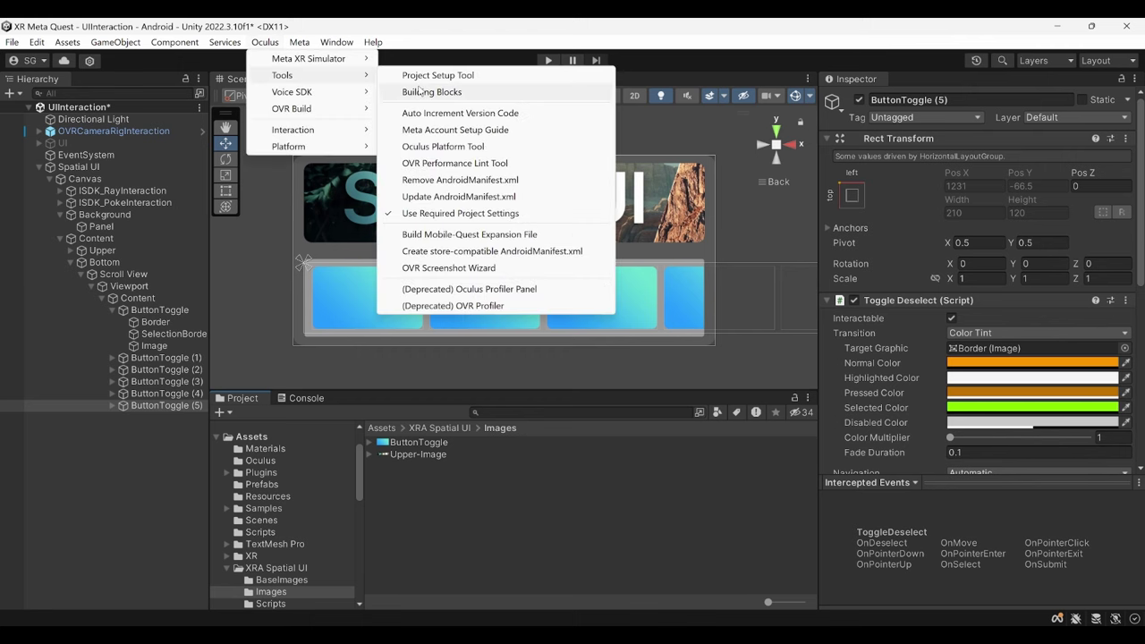
{"action": "left_click", "coordinate": [420, 93]}
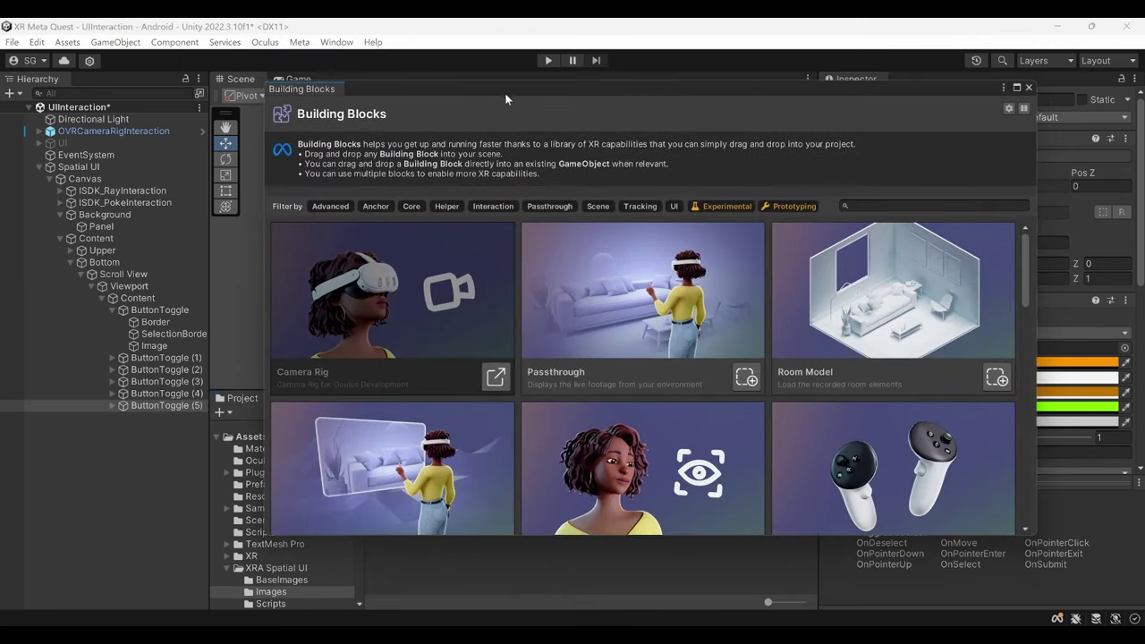
{"action": "left_click", "coordinate": [745, 377]}
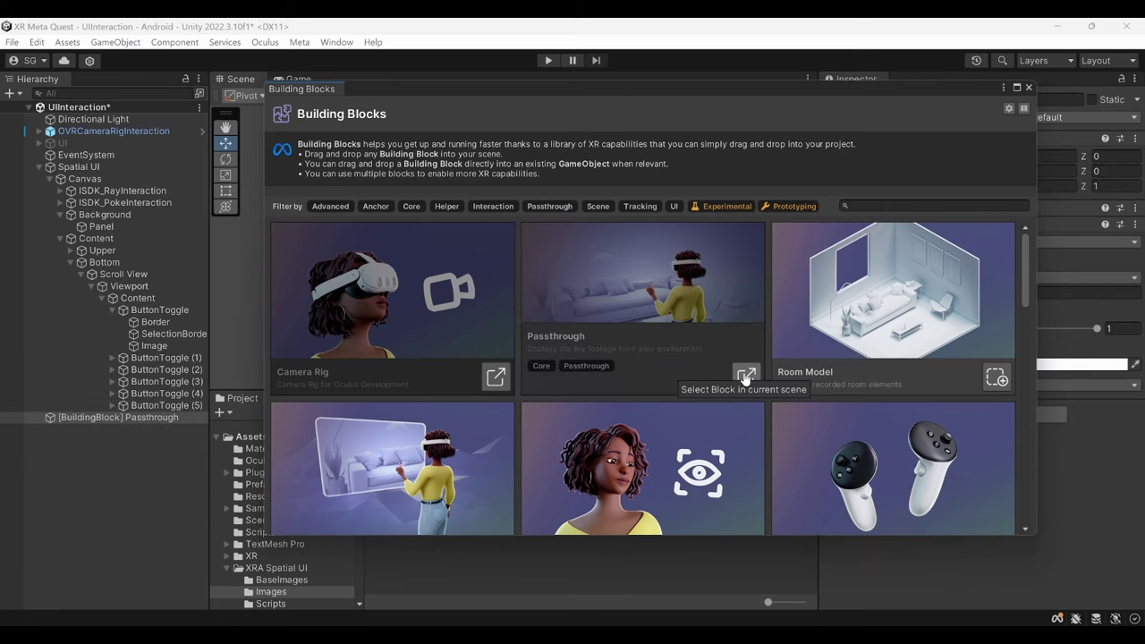